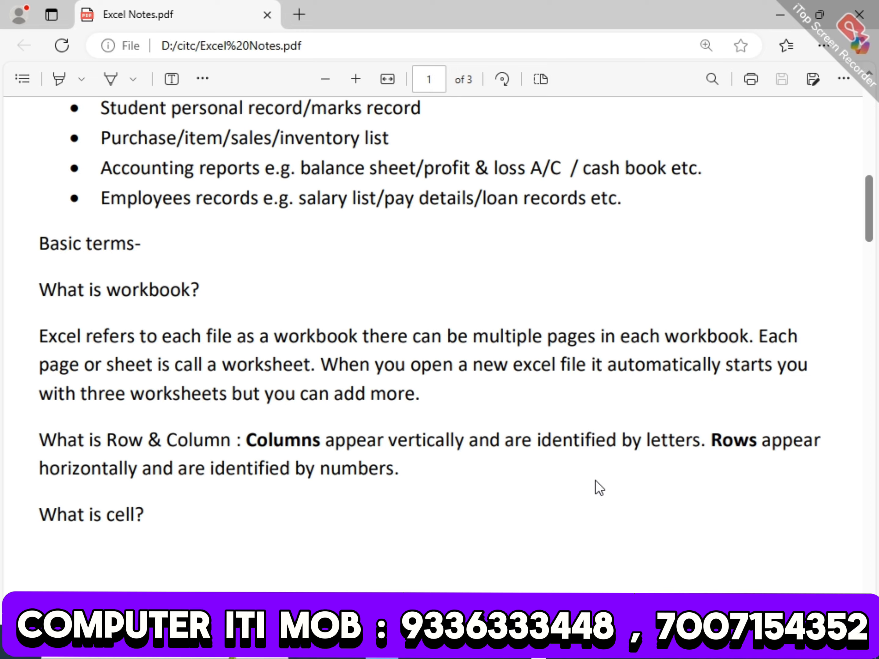
Switch to the blank Excel workbook and examine its rows, columns and individual cells.
scroll(596, 481, "down", 5)
key("alt+Tab")
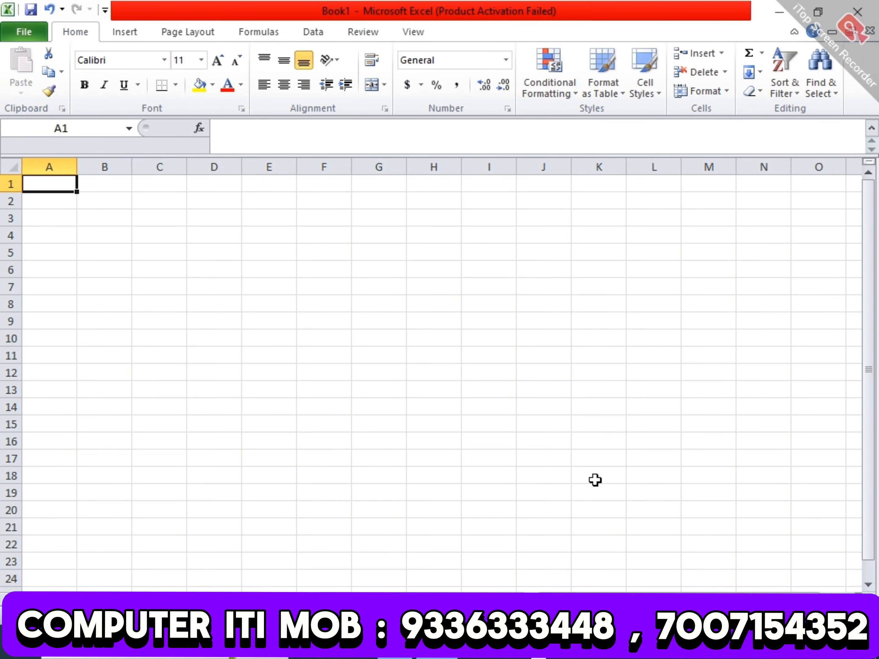
key("alt")
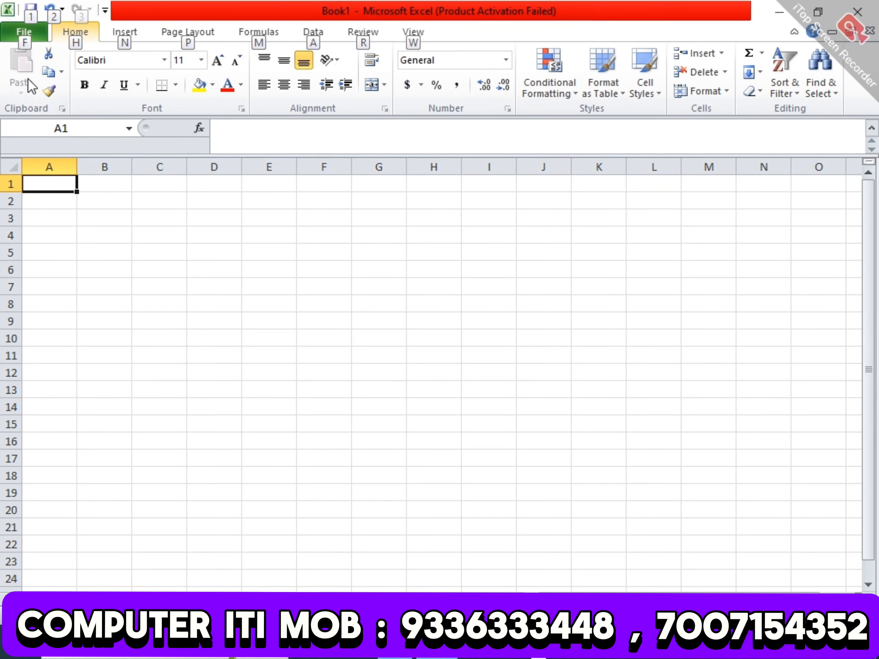
left_click(6, 183)
left_click(92, 164)
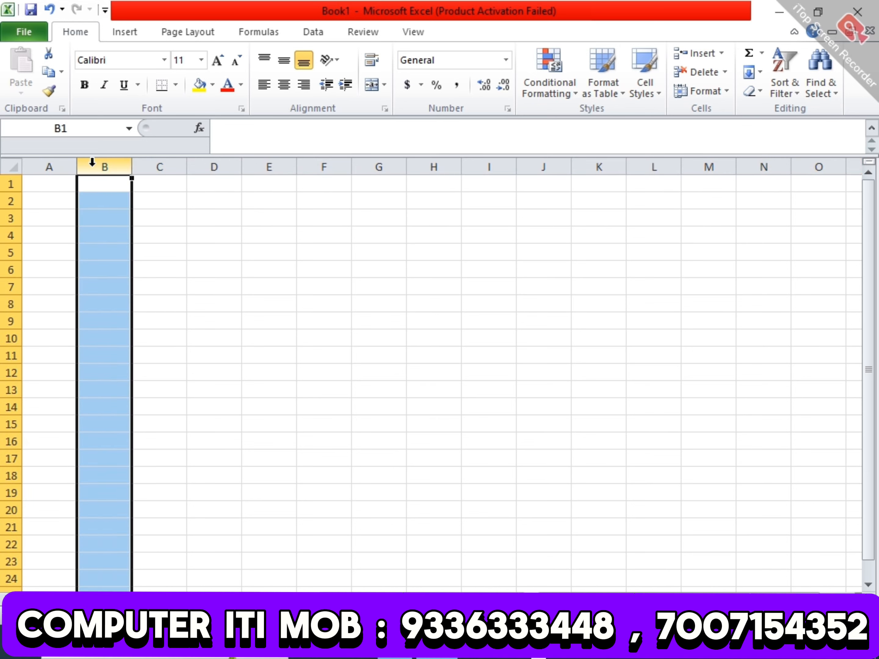
left_click(197, 231)
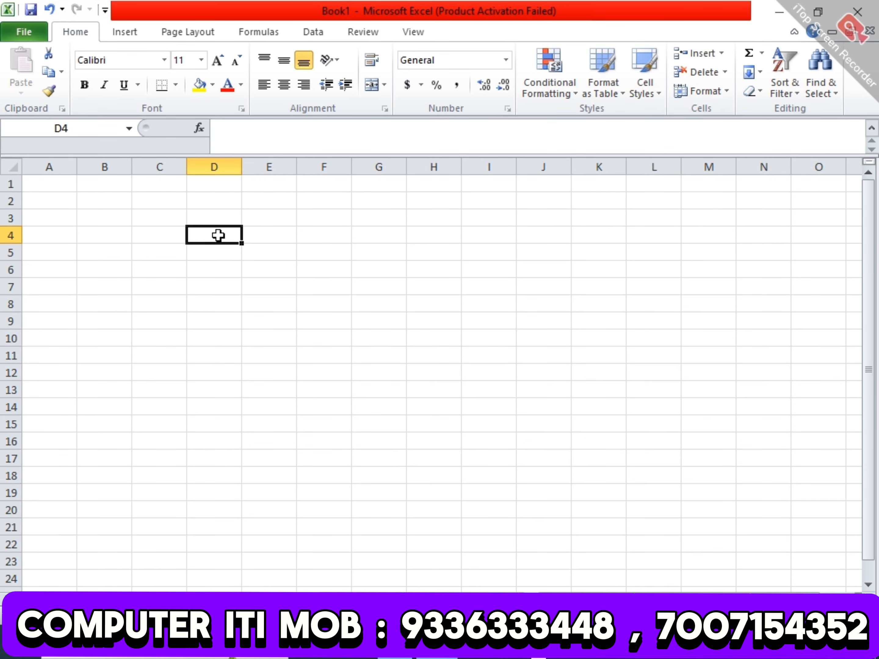
left_click(247, 283)
left_click(359, 285)
left_click(392, 353)
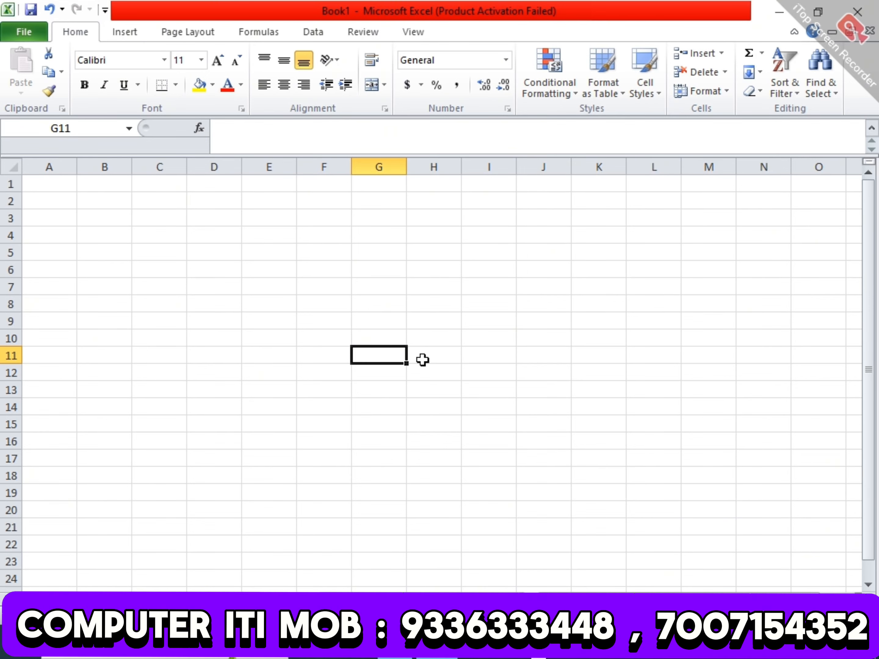
left_click(47, 200)
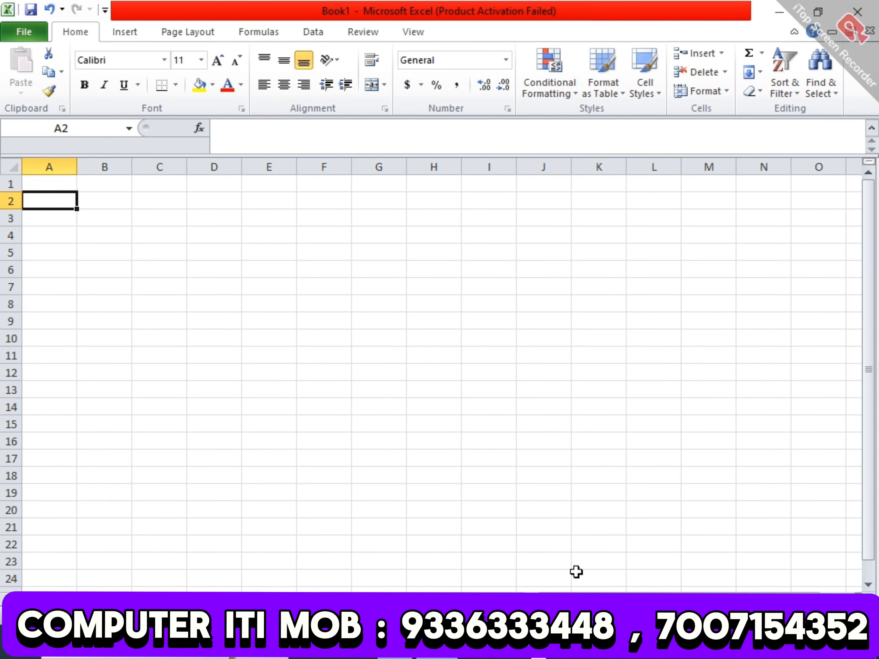
Examine the block of cells A1:F9 by selecting it in the enlarged worksheet.
scroll(577, 571, "up", 8, "ctrl")
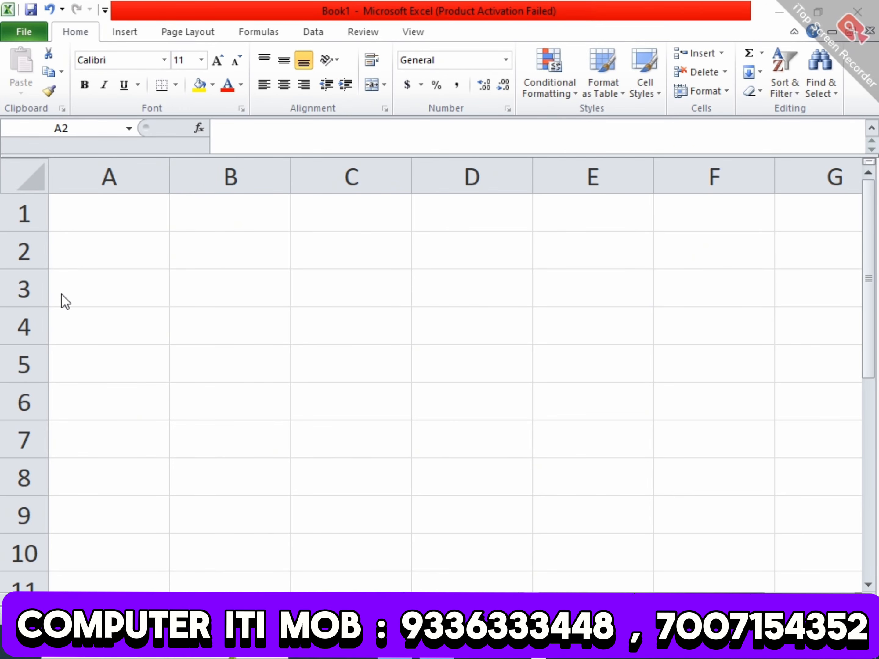
left_click(84, 258)
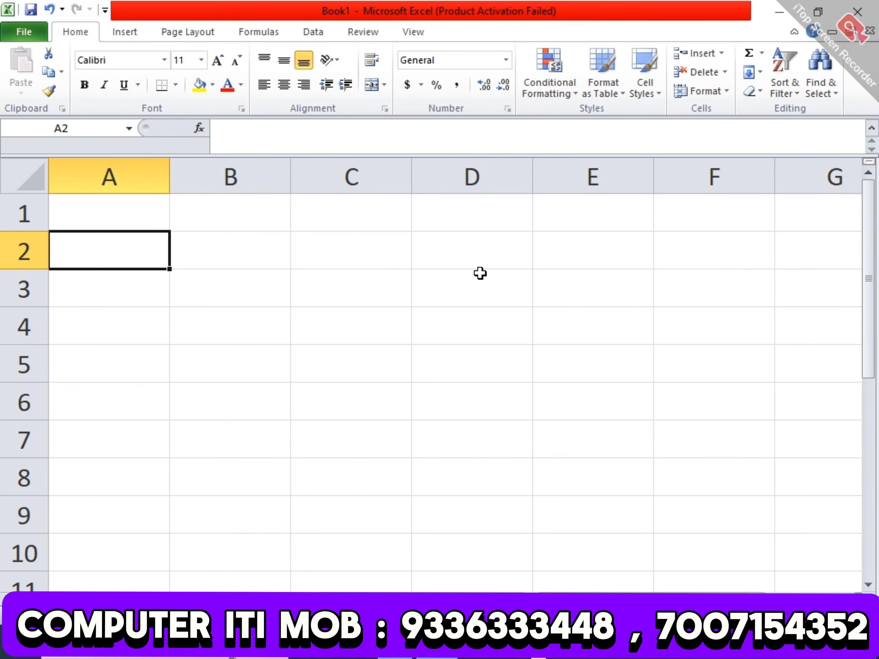
key("Up")
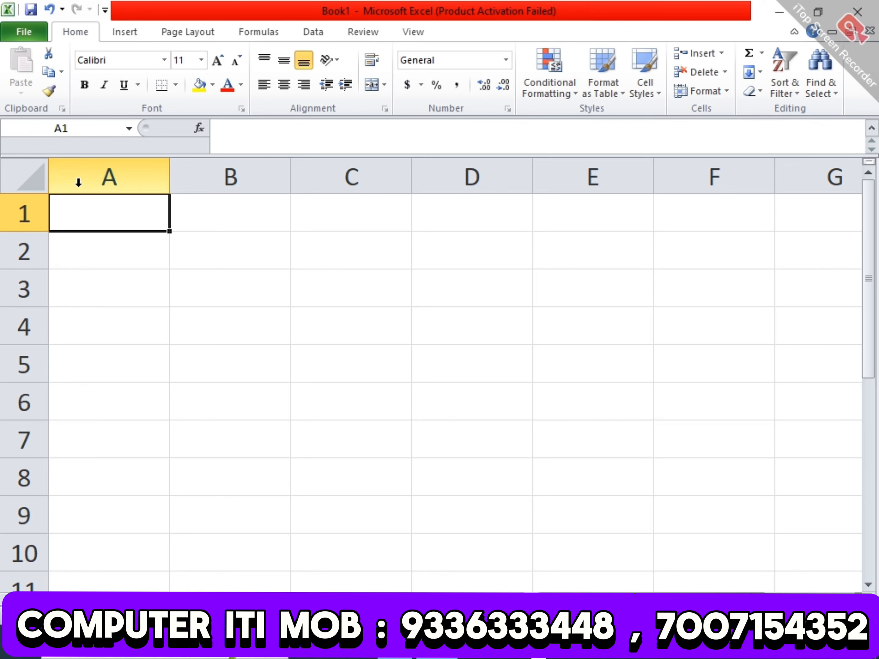
left_click_drag(157, 214, 724, 523)
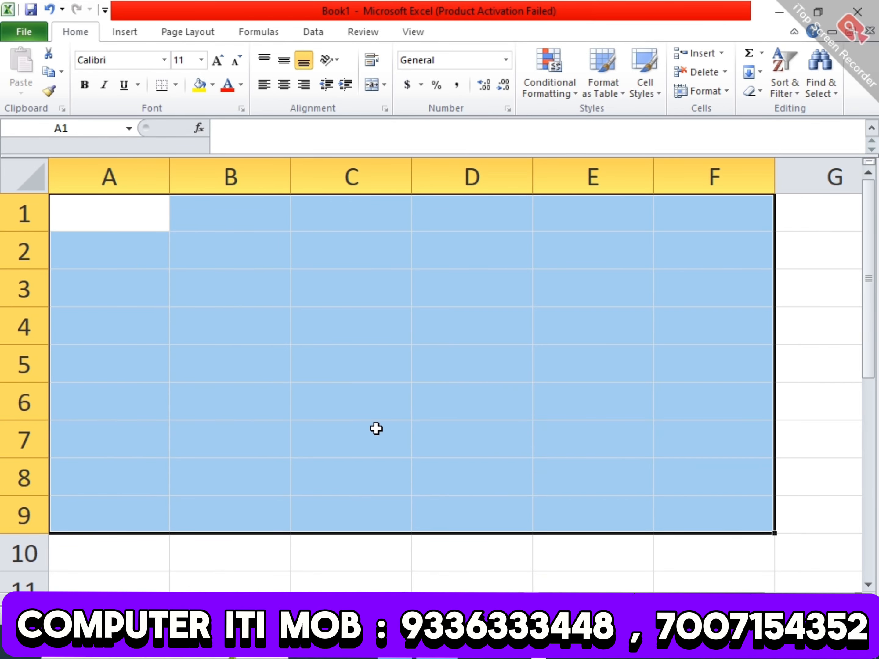
left_click(377, 428)
Examine the cells of row 1 from A1 to F1 one by one, ending at A2.
left_click(139, 207)
left_click(226, 207)
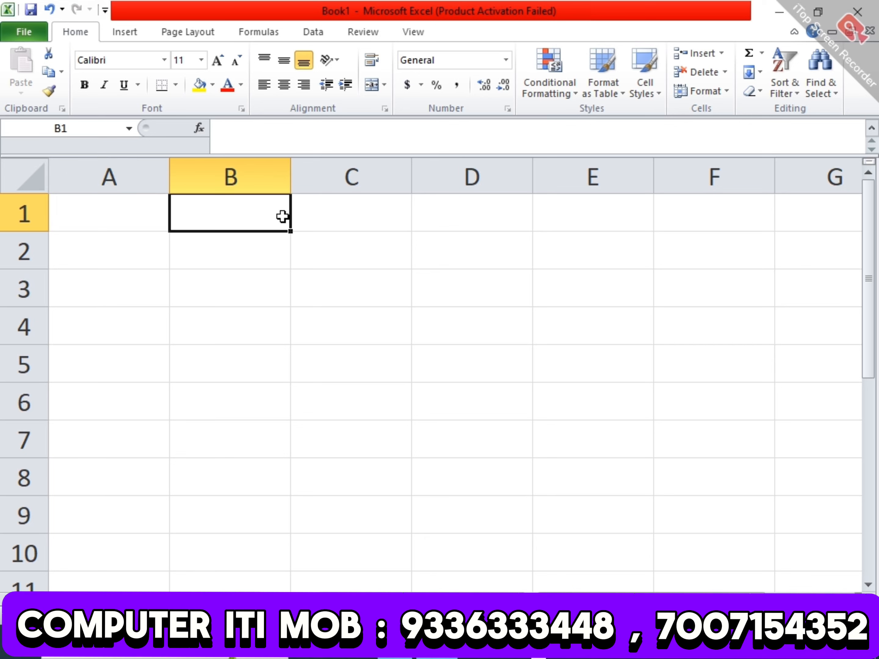
left_click(335, 219)
left_click(447, 208)
left_click(574, 210)
left_click(664, 208)
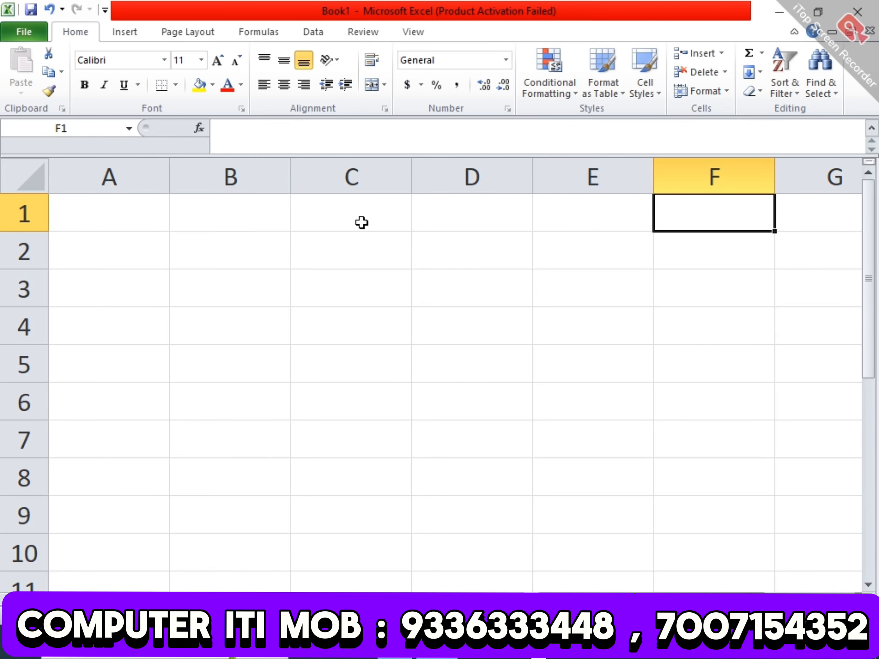
left_click(114, 215)
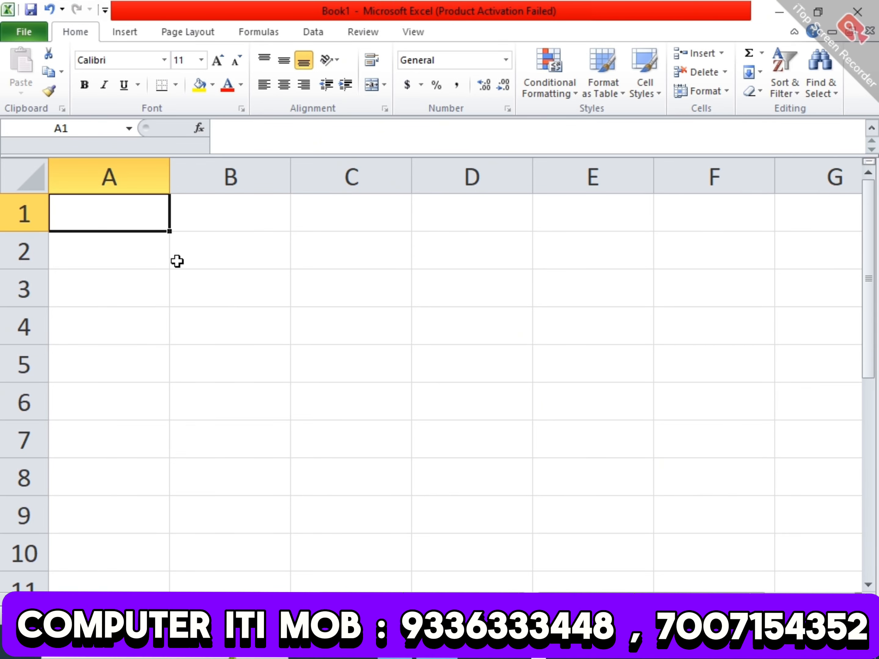
left_click(125, 256)
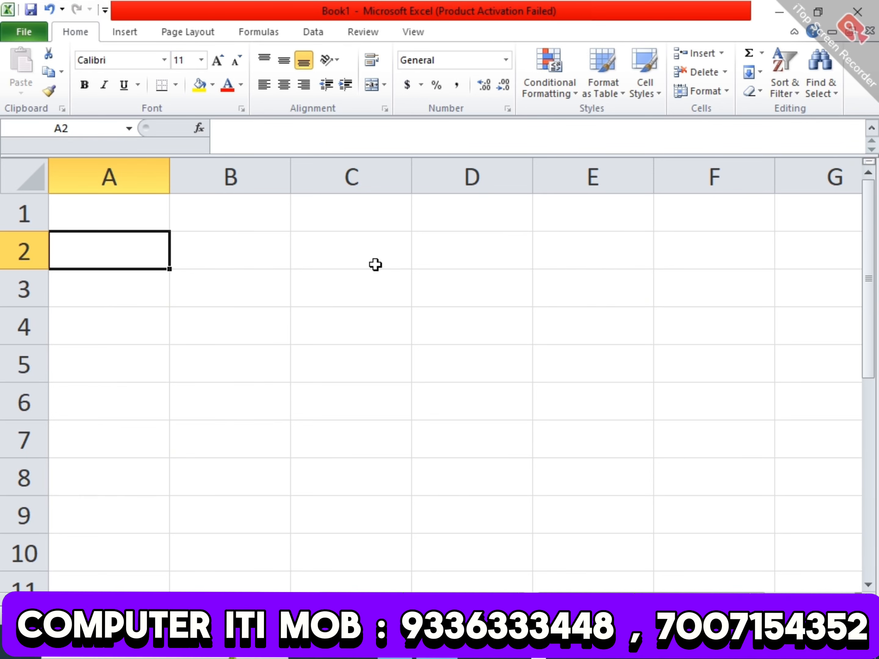
Enter the column headings "roll no" in A1 and "name" in B1.
left_click(154, 214)
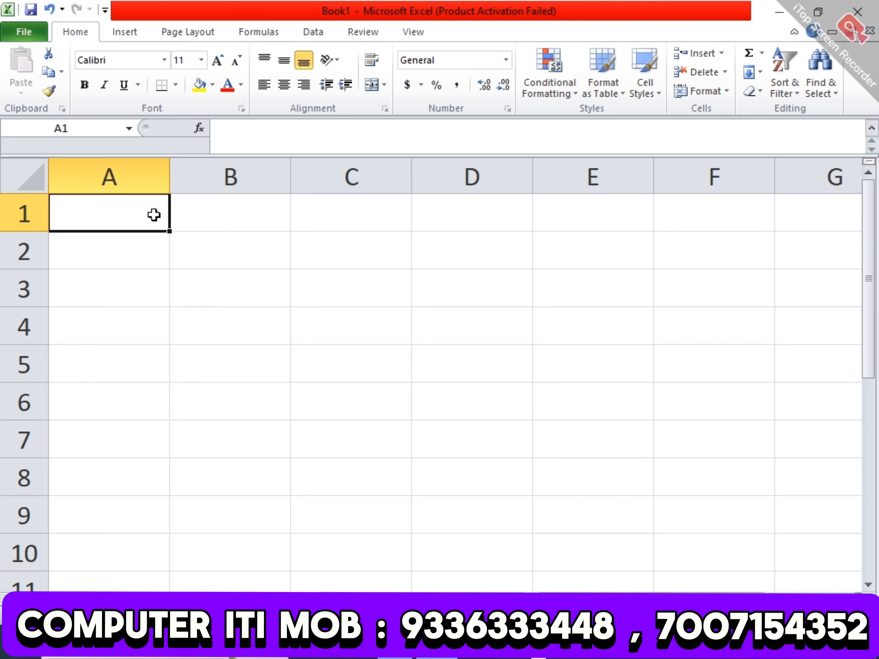
type("r")
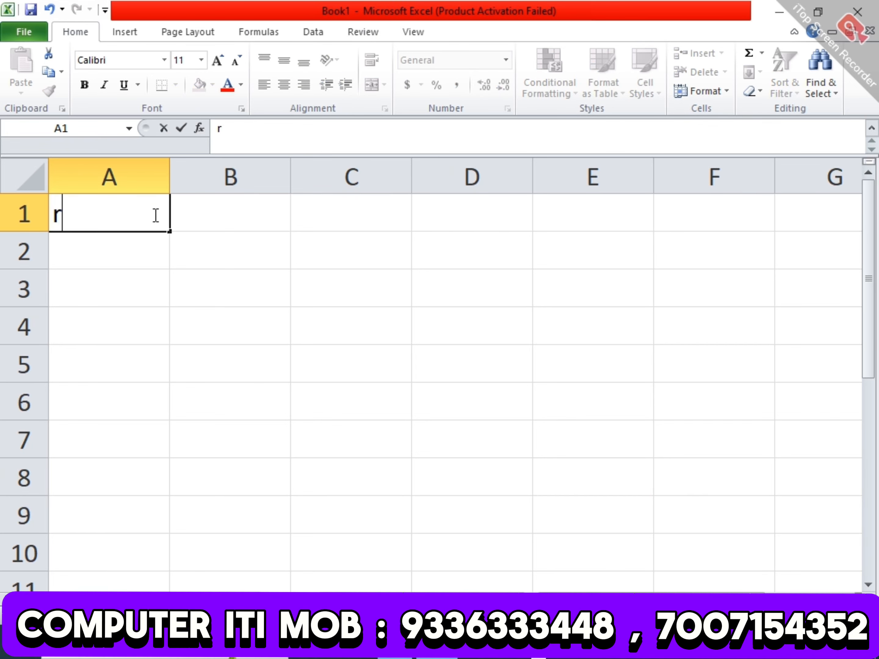
type("oll no")
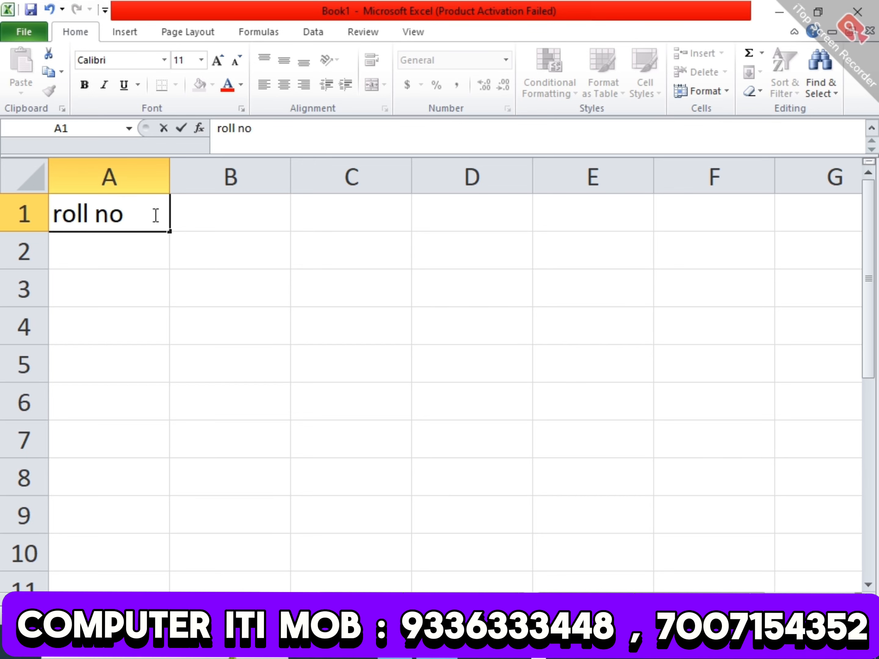
key("Tab")
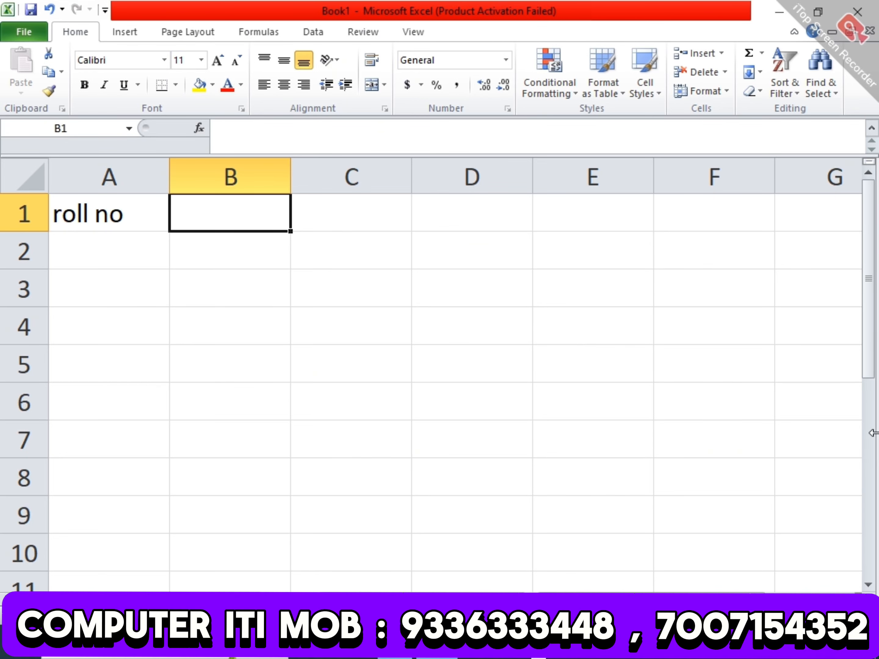
type("name")
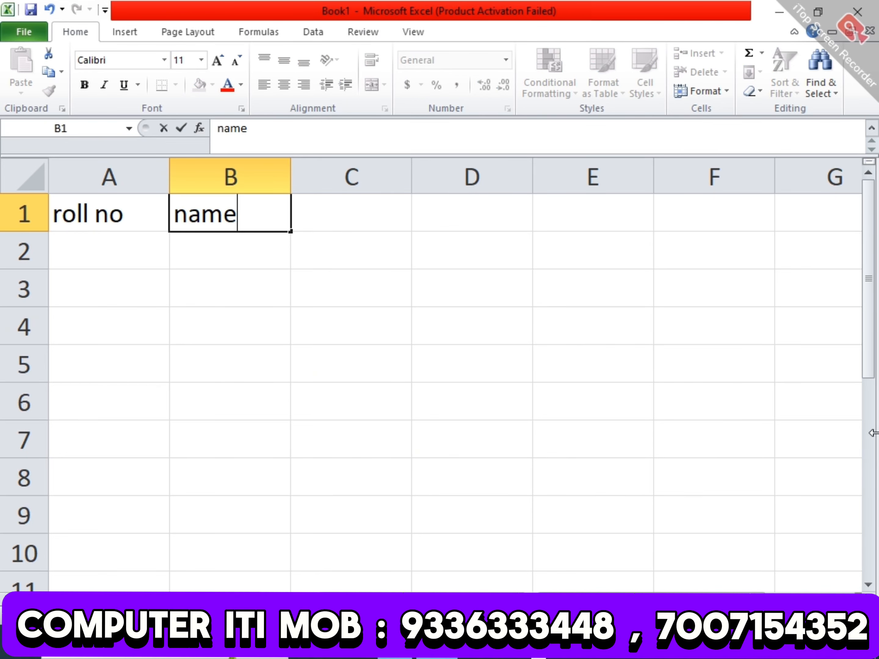
key("Tab")
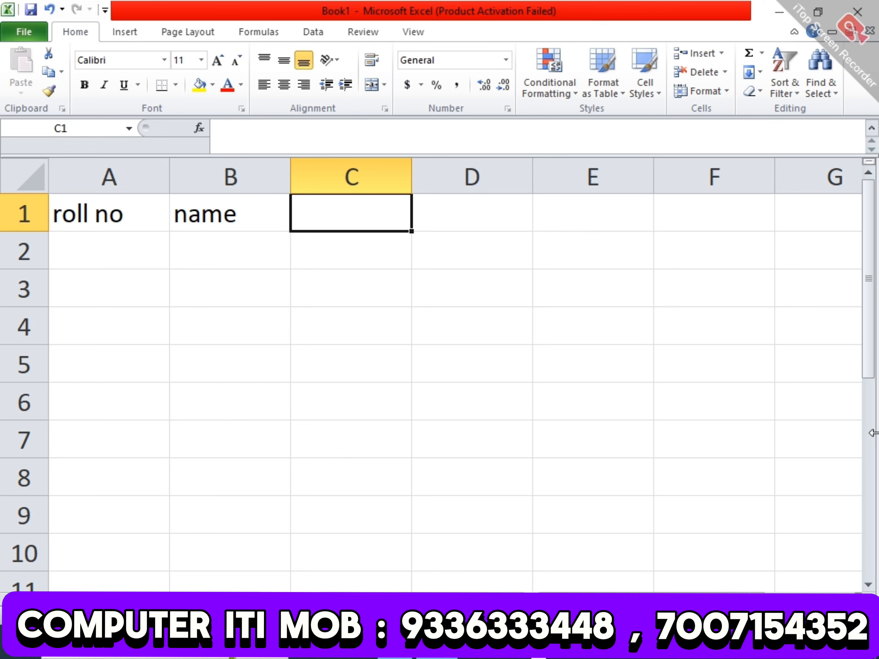
Enter the subject headings hin, eng, mat and sci in cells C1 to F1.
type("hin")
key("Tab")
type("eng")
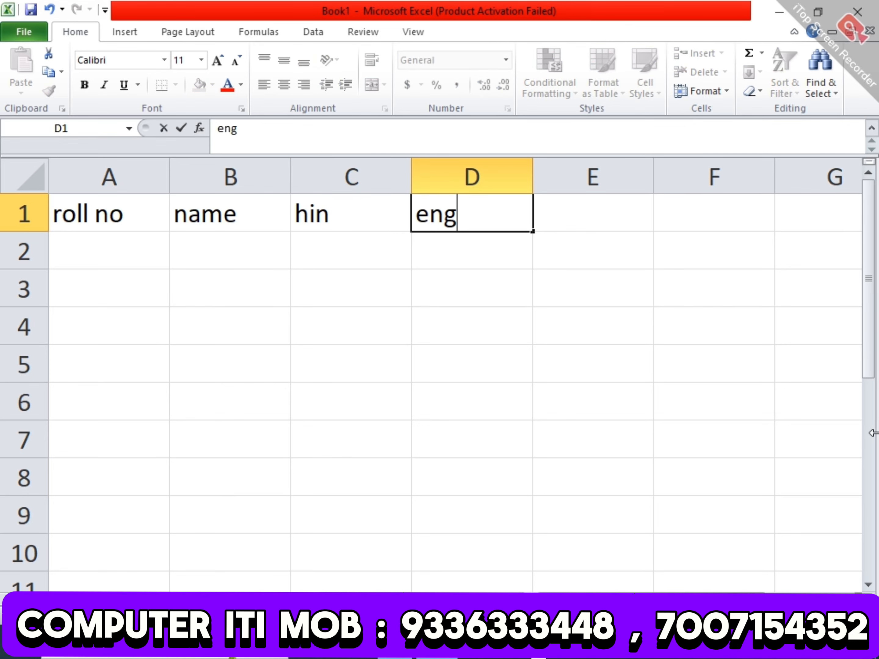
key("Tab")
type("mat")
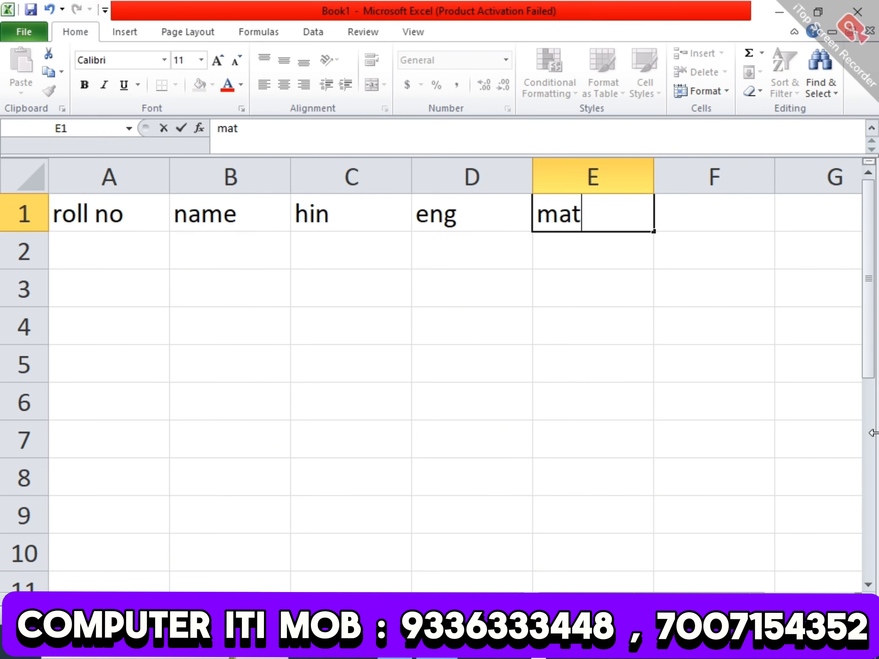
key("Tab")
type("sci")
key("Return")
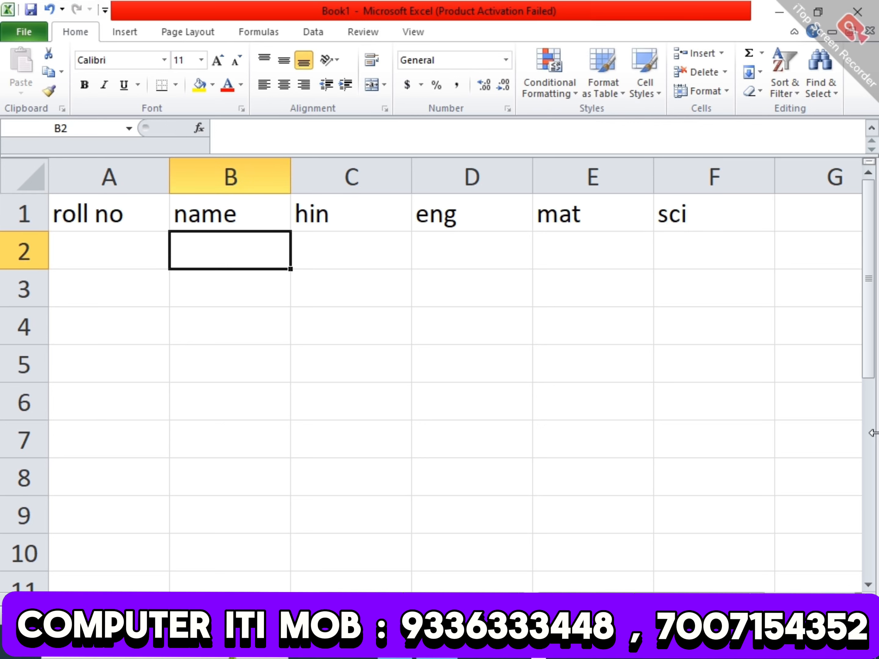
Enter the roll numbers 1 to 5 down cells A2 to A6.
key("Left")
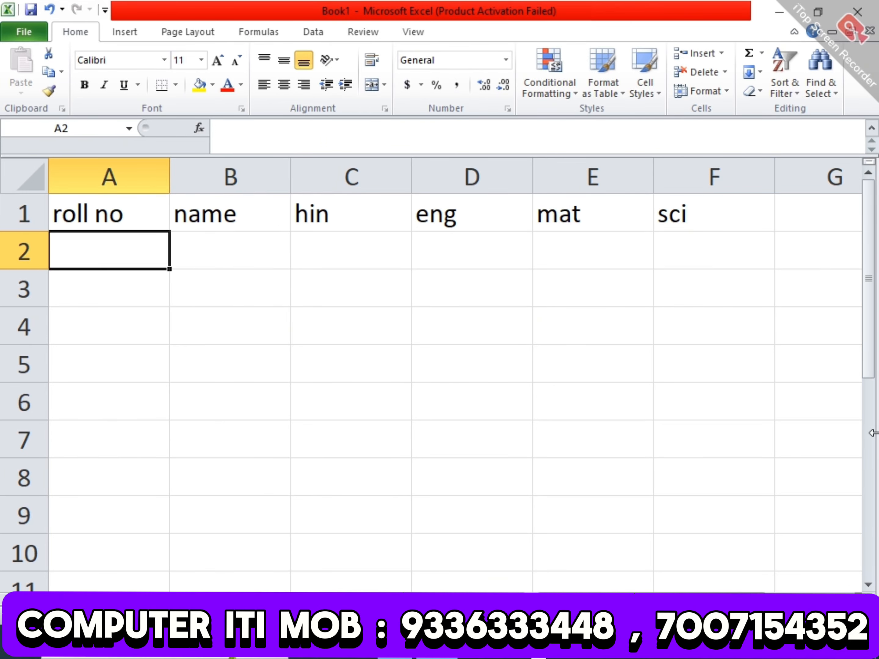
type("1")
key("Return")
type("2")
key("Return")
type("3")
key("Return")
type("4")
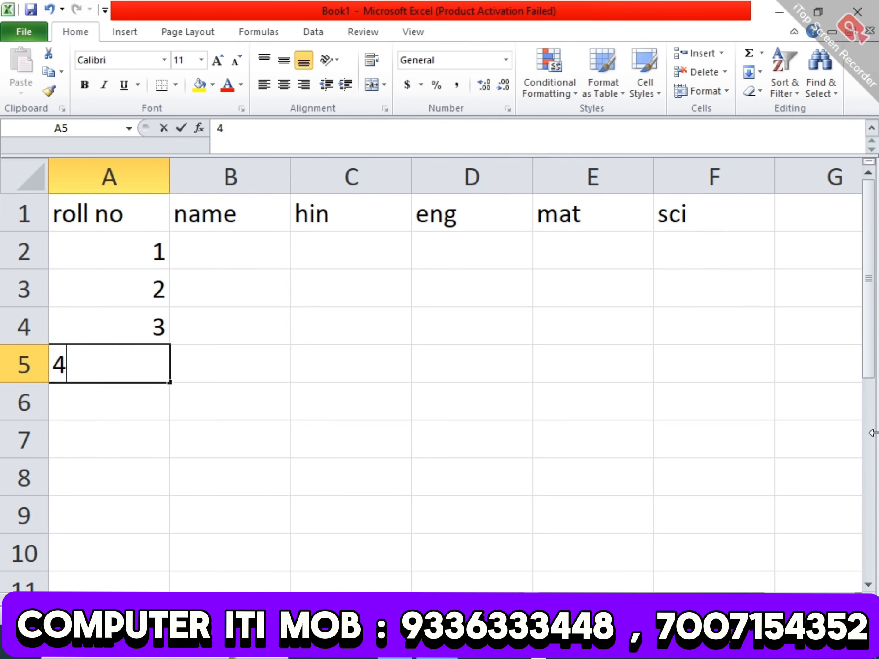
key("Return")
type("5")
key("Up")
Enter the first three students' names in cells B2 to B4 of the name column.
key("Up")
key("Up")
key("Up")
key("Right")
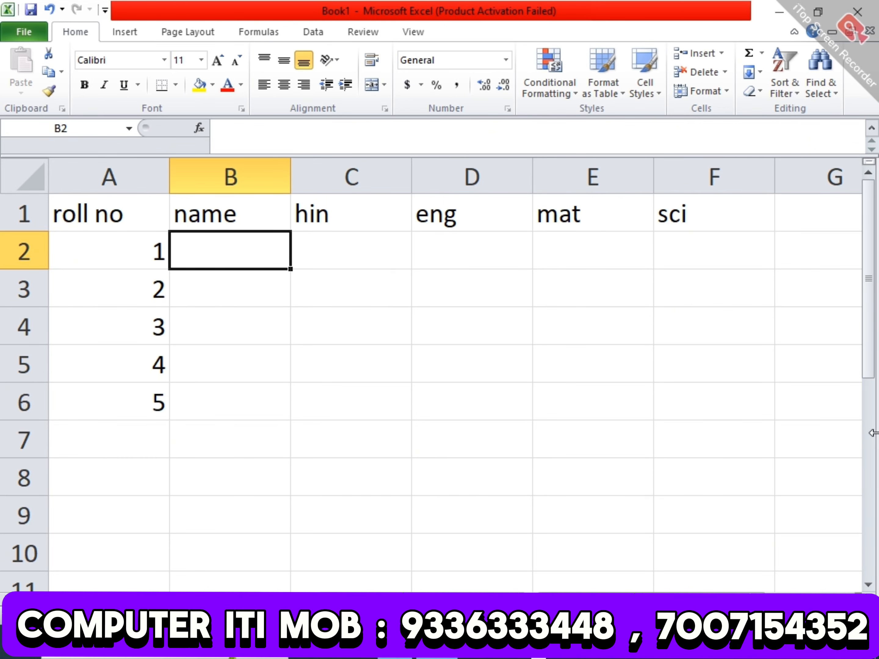
type("aditya")
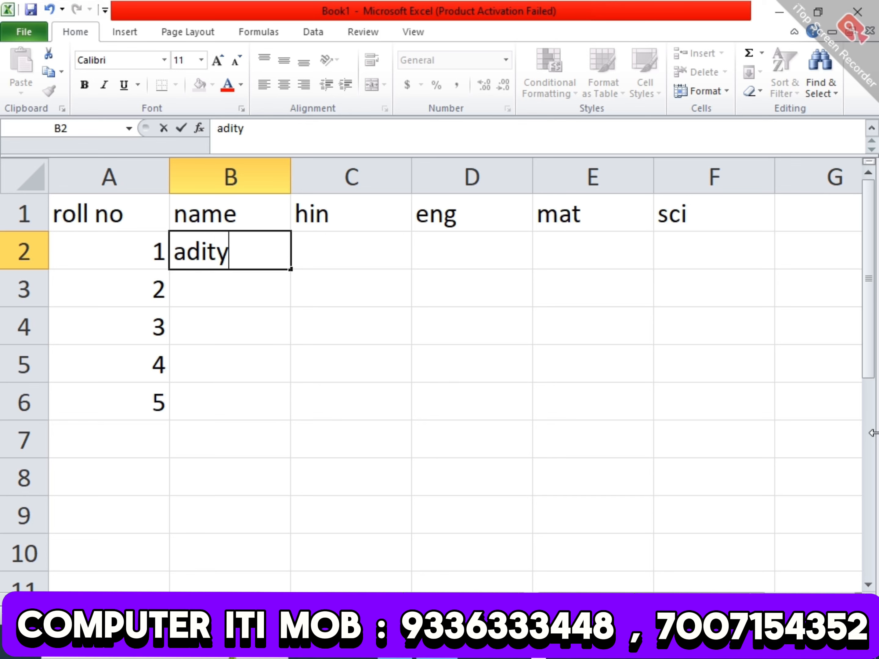
key("Return")
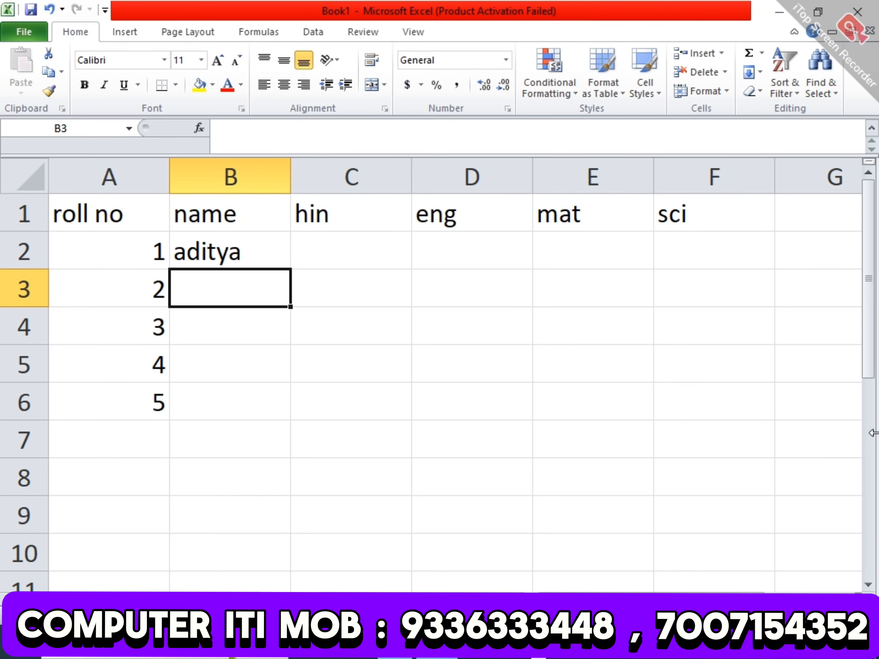
type("amit")
key("Return")
type("s")
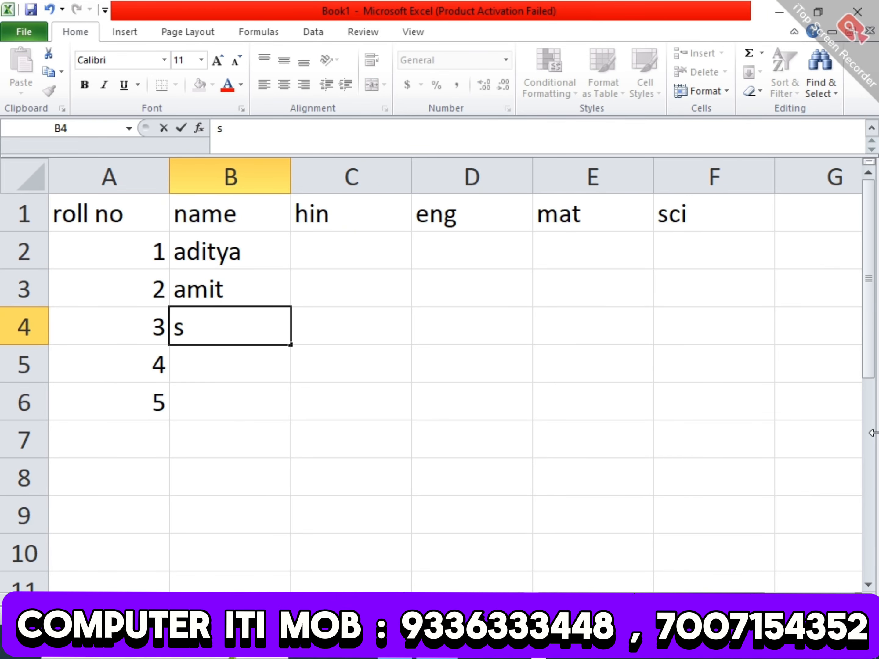
key("BackSpace")
type("pooja")
key("Return")
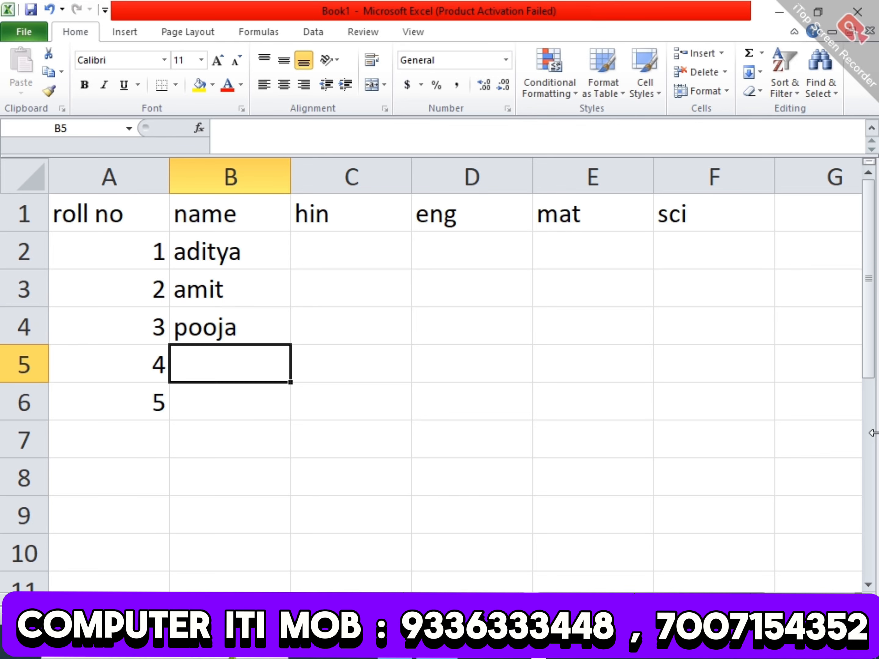
Enter the fourth and fifth students' names in cells B5 and B6.
type("swa")
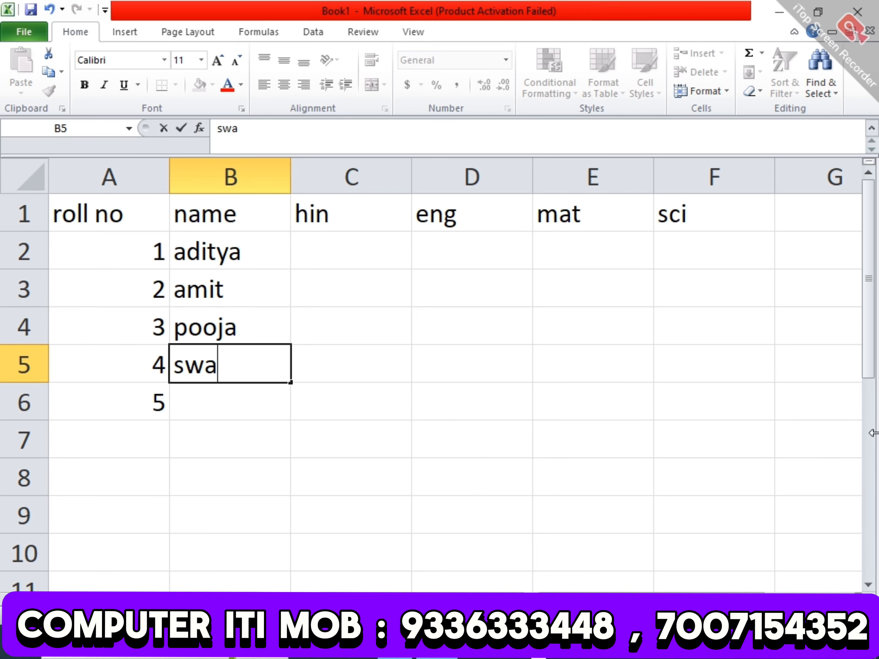
key("BackSpace")
type("ati\\")
key("BackSpace")
key("Return")
type("rah")
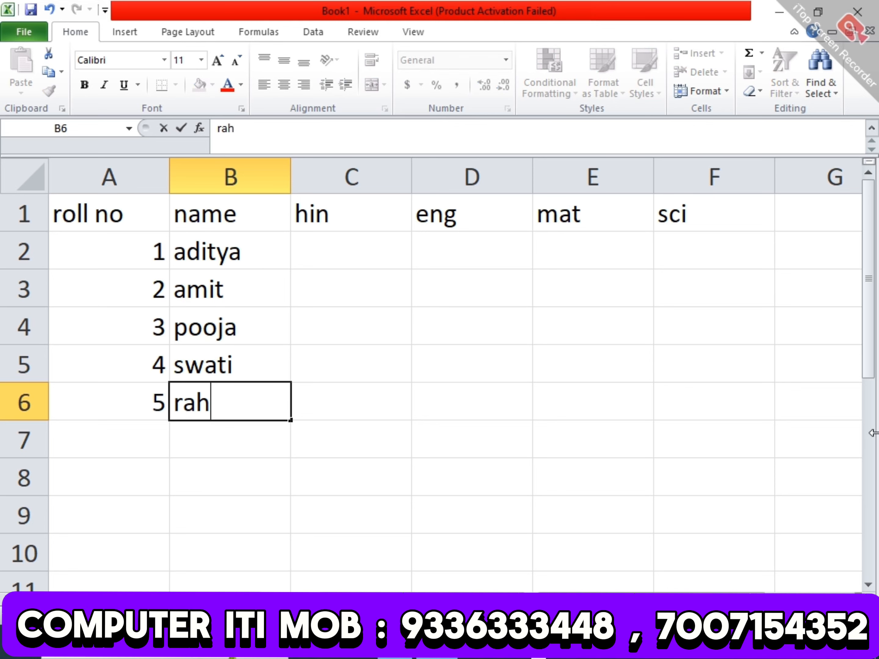
type("ul")
key("Up")
Enter the first three hin marks, 87, 98 and 98, in cells C2 to C4.
key("Up")
key("Up")
key("Up")
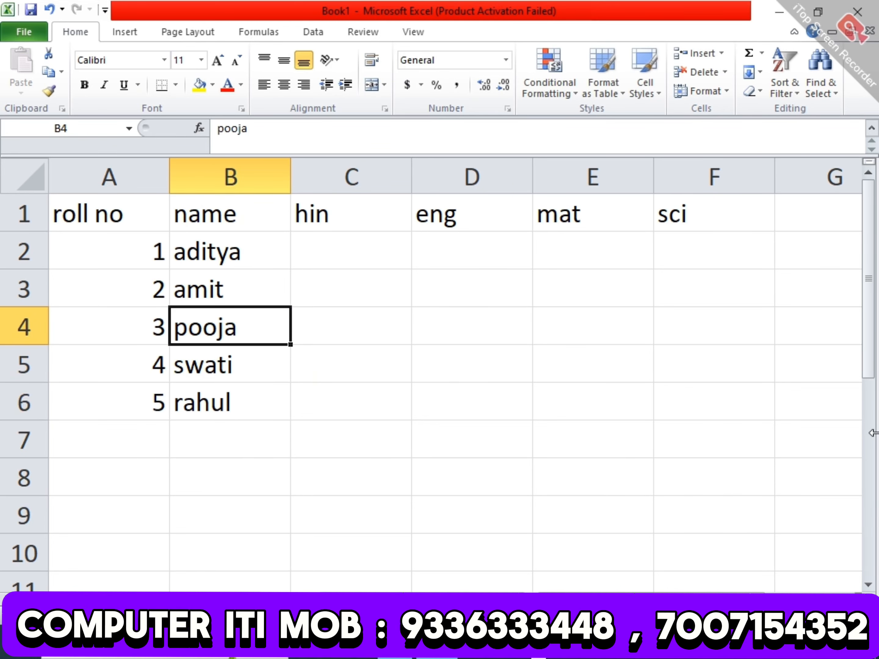
key("Right")
type("87")
key("Return")
type("98")
key("Return")
type("98")
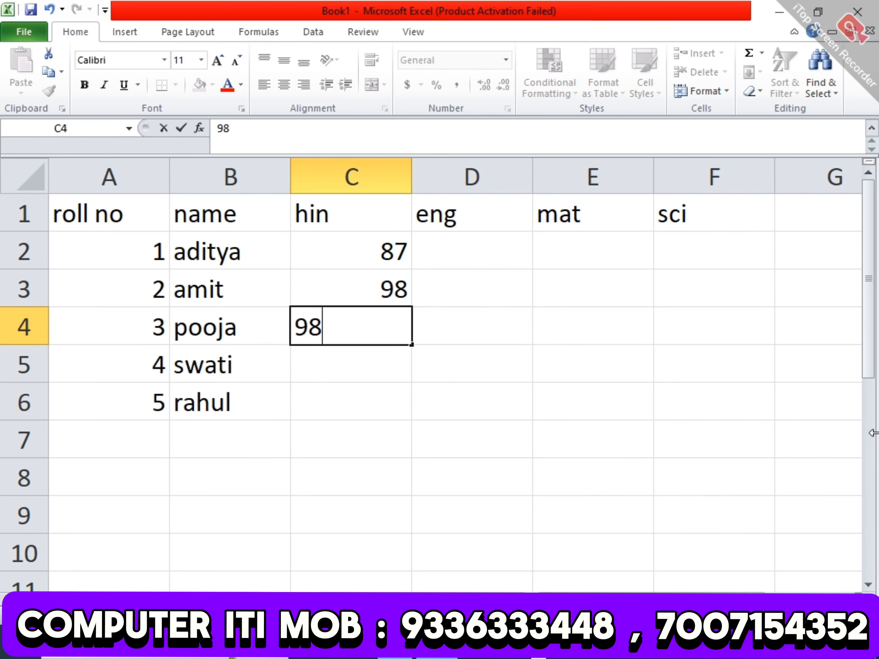
key("Return")
Enter the remaining hin marks, 97 in cell C5 and 87 in cell C6.
type("09")
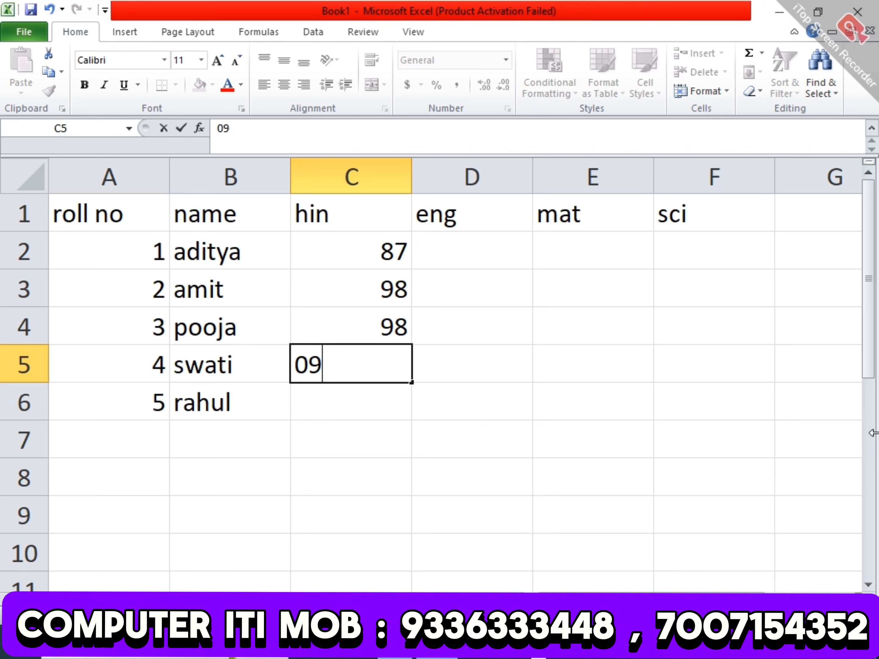
key("Escape")
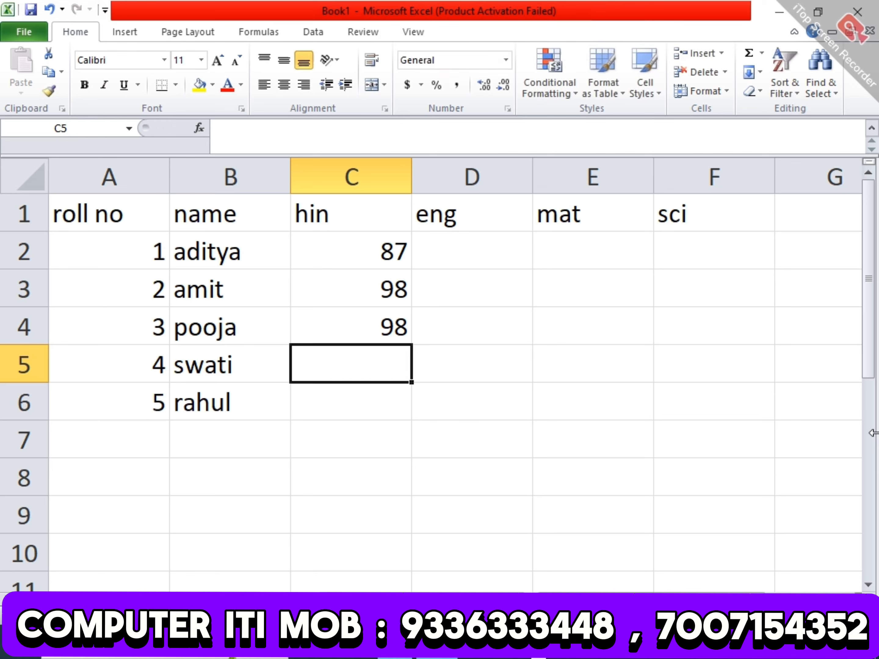
type("97")
key("Return")
type("87")
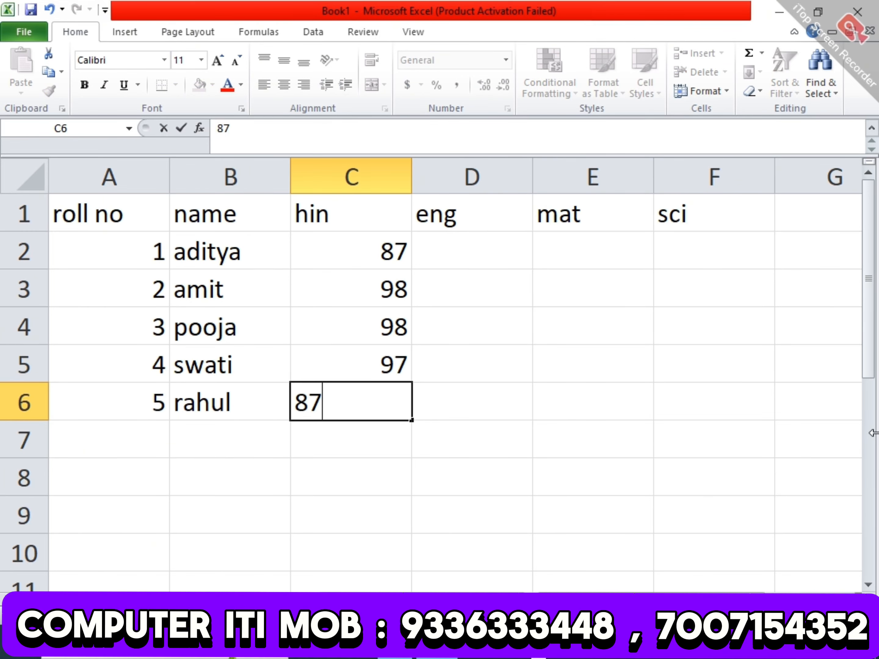
key("Up")
Enter the first student's eng, mat and sci marks, 87, 65 and 65, in cells D2 to F2.
key("Up")
key("Up")
key("Up")
key("Up")
key("Right")
key("Down")
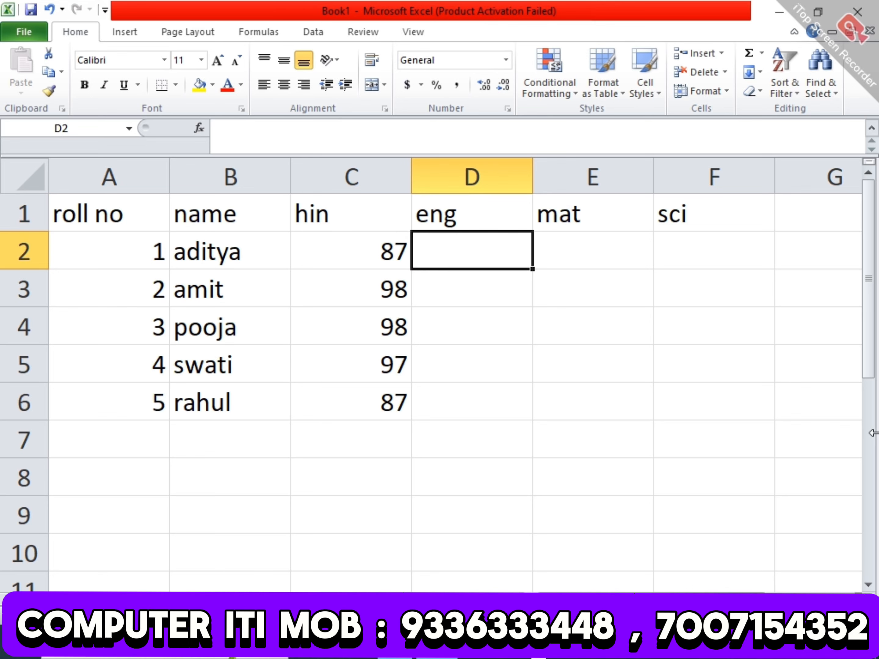
type("87")
key("Right")
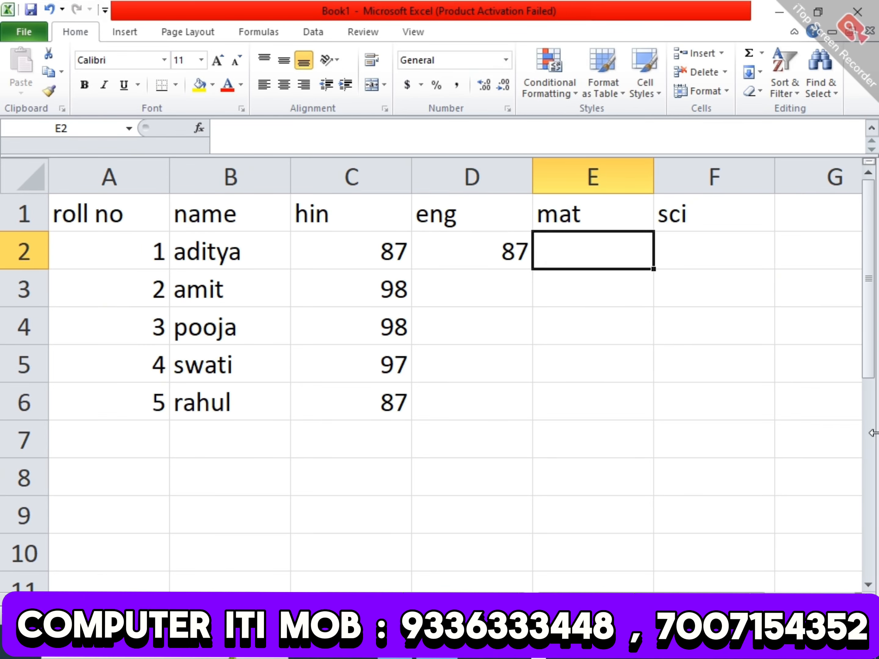
type("65")
key("Right")
type("786")
key("Left")
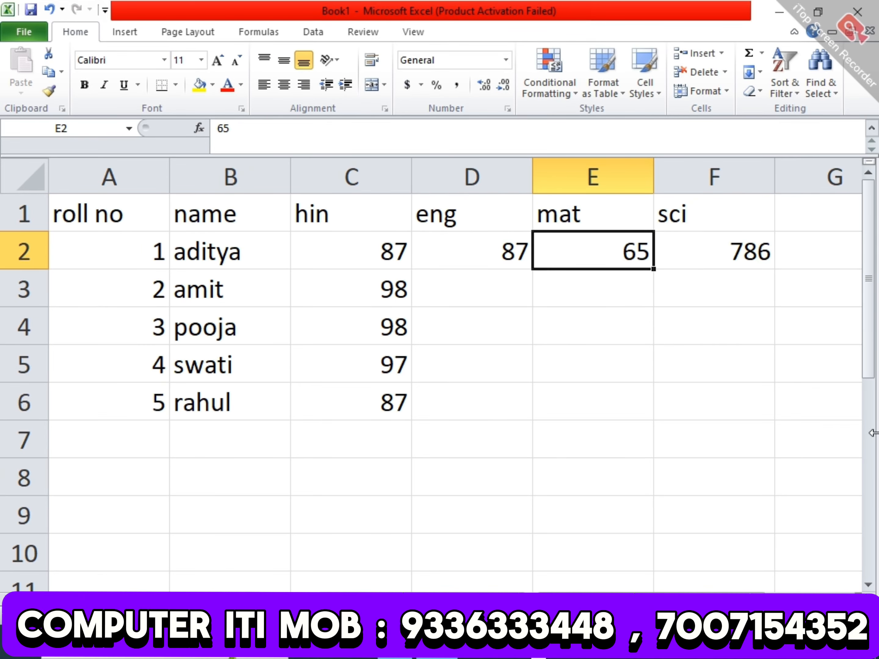
key("Right")
type("65")
key("Left")
Enter the second student's eng mark 76 in cell D3 and mat mark 87 in E3.
key("Down")
key("Left")
type("76")
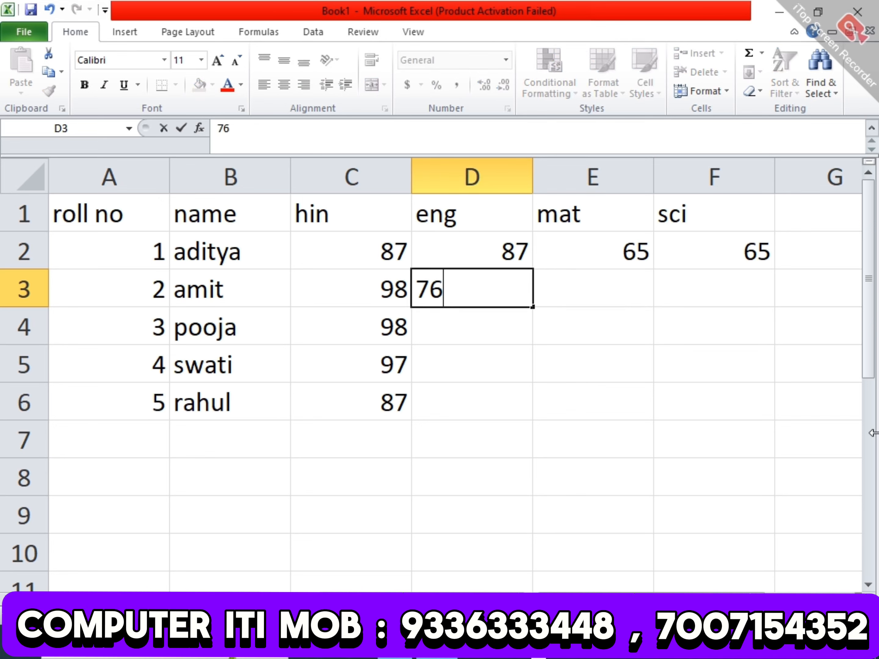
key("Right")
type("87")
key("Right")
Enter the third student's eng mark 76 in cell D4 and mat mark 87 in E4.
key("Down")
key("Left")
key("Left")
type("7")
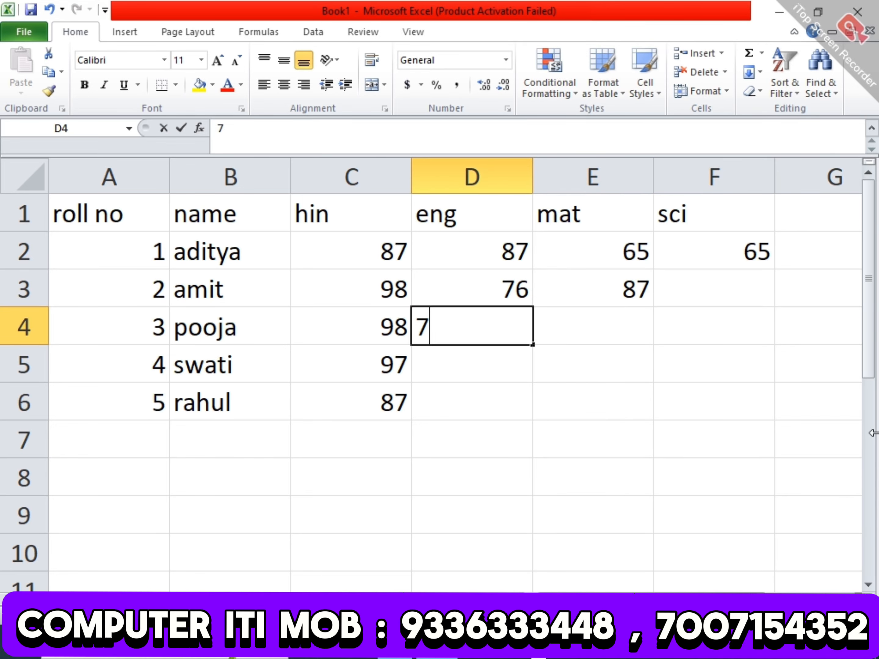
type("6")
key("Right")
type("87")
key("Right")
Enter the fourth student's eng mark 98 in cell D5 and mat mark 67 in E5.
key("Down")
key("Left")
key("Left")
type("98")
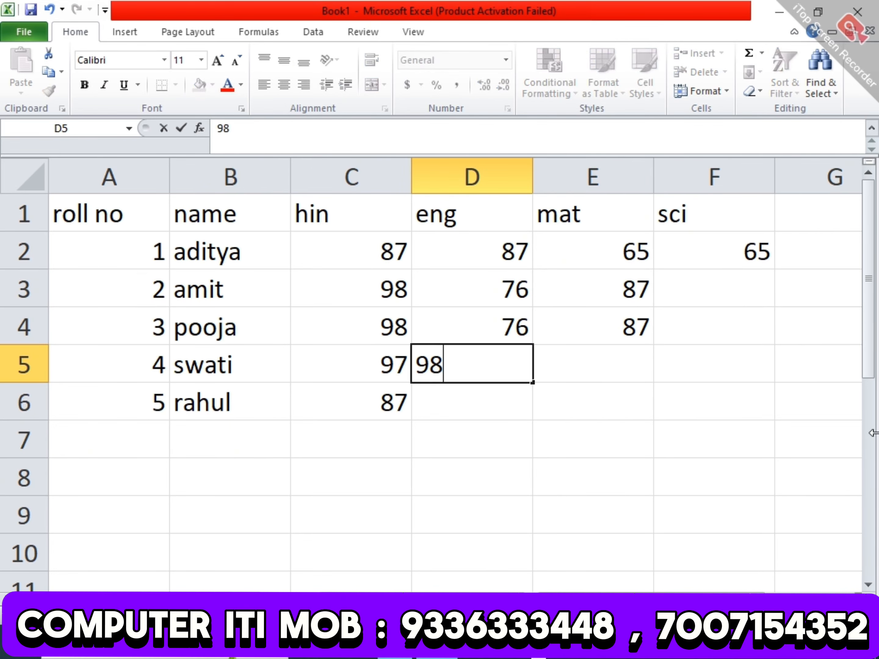
key("Right")
type("67")
key("Down")
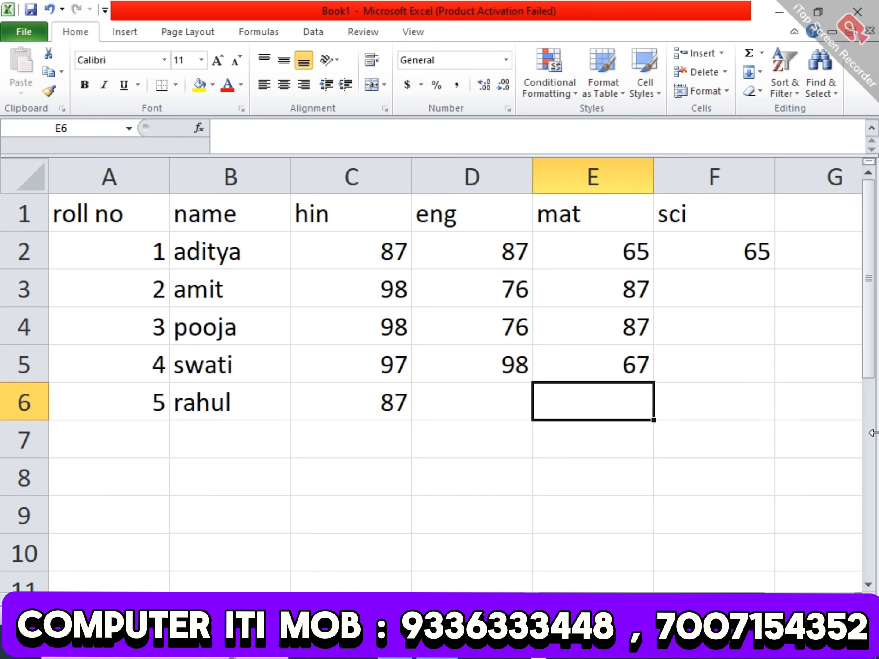
Enter 87 as both the eng and mat marks of the fifth student in cells D6 and E6.
key("Left")
type("87")
key("Right")
type("87")
key("Up")
Enter the remaining sci marks, 87, 87, 87 and 78, down cells F3 to F6.
key("Up")
key("Up")
key("Right")
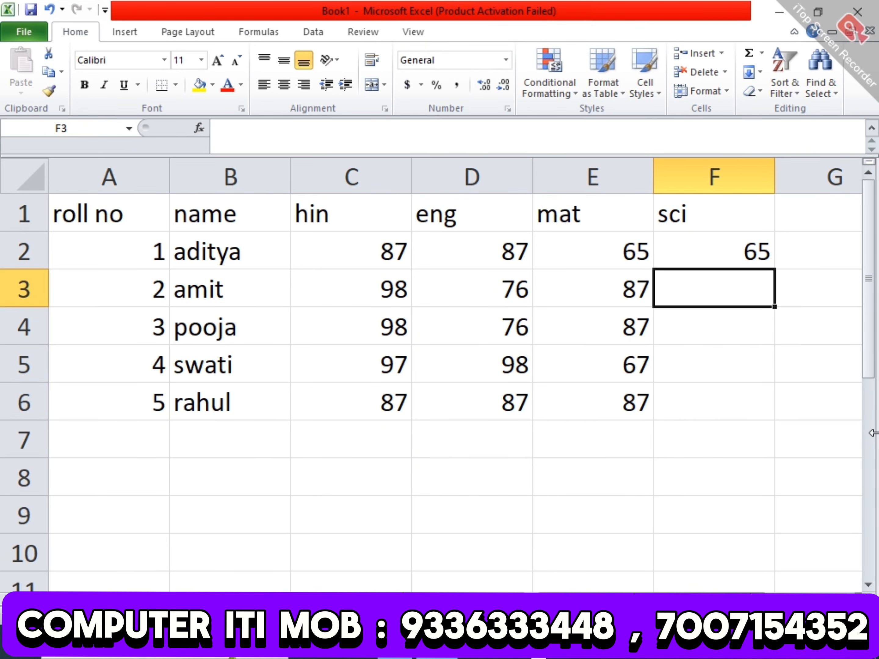
type("87")
key("Down")
type("87")
key("Down")
type("87")
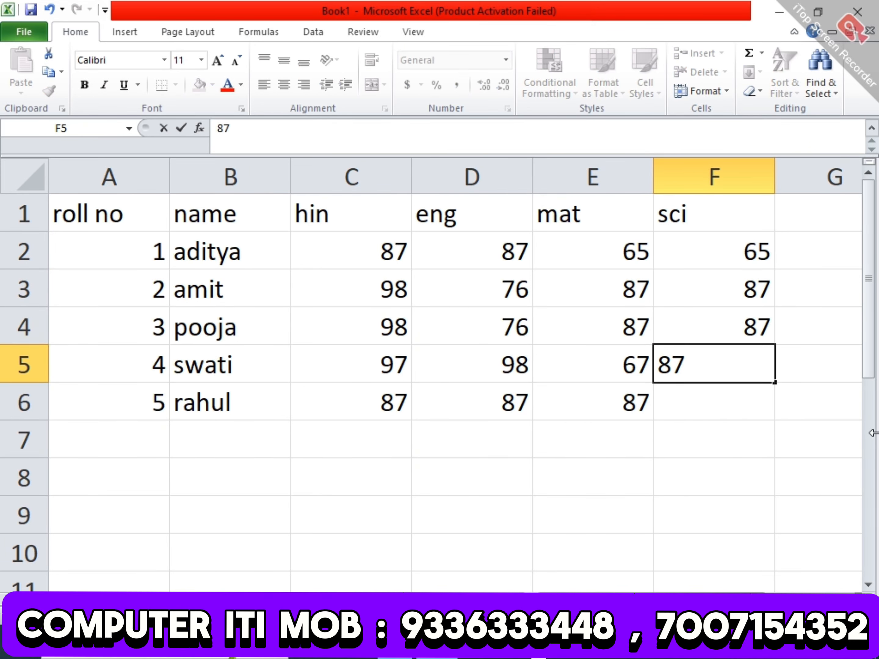
key("Down")
type("78")
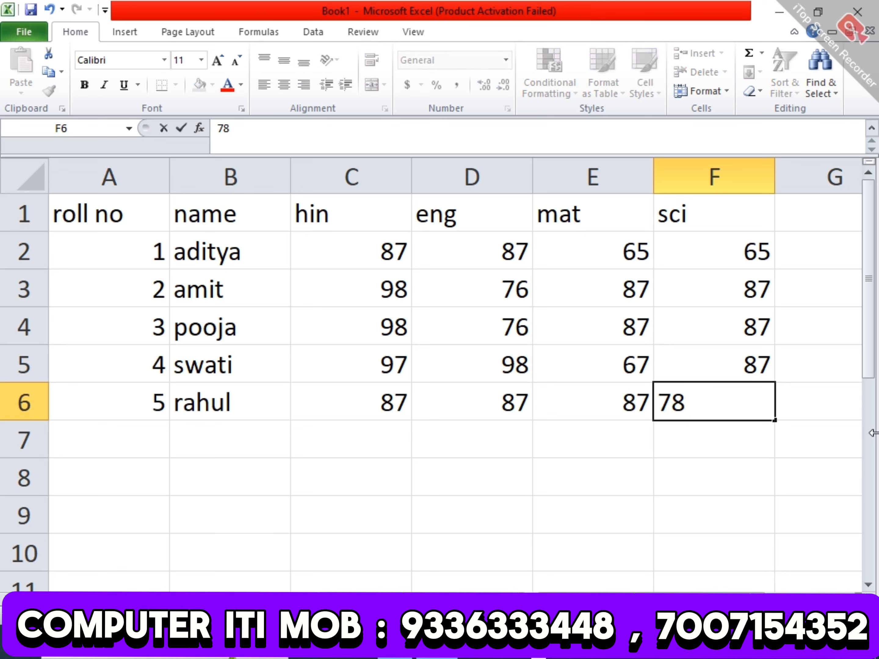
key("Return")
Review the entries of the name column cell by cell, from the heading down to the fifth student.
key("Up")
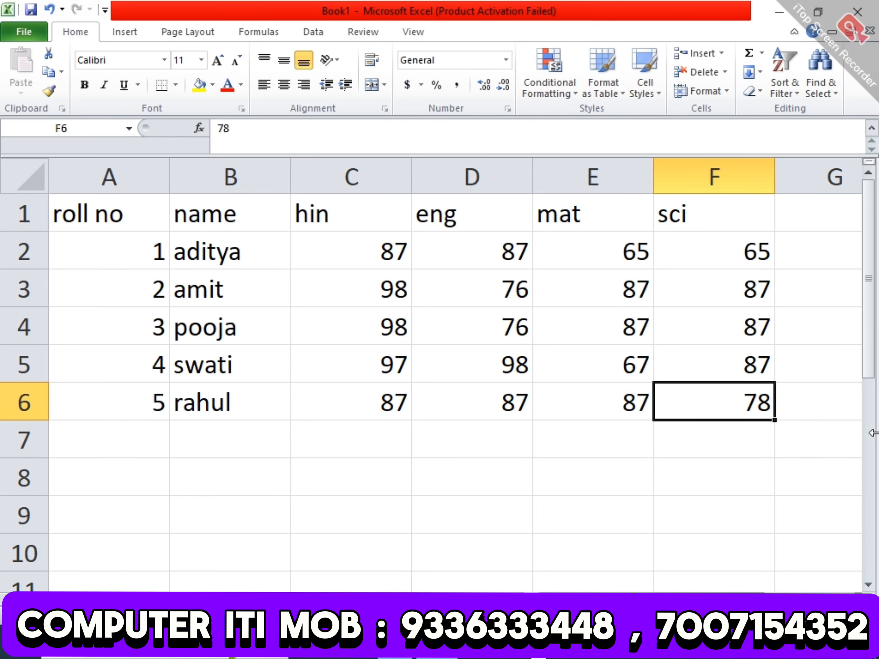
key("Up")
key("Up")
key("Up")
key("Up")
key("Left")
key("Left")
key("Left")
key("Left")
key("Down")
key("Down")
key("Down")
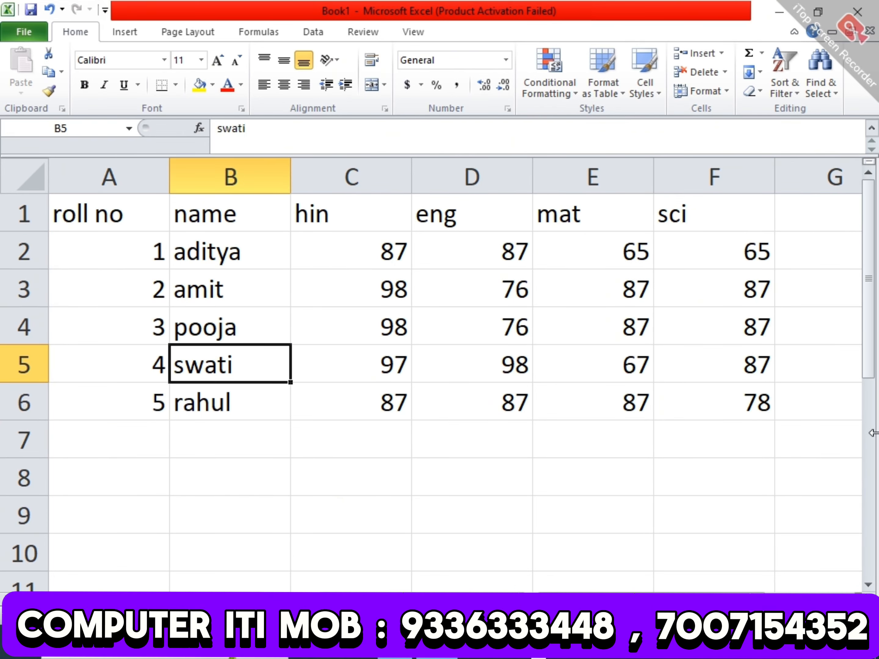
key("Down")
key("Up")
key("Up")
key("Up")
key("Up")
key("Up")
key("Down")
key("Down")
key("Down")
key("Down")
key("Down")
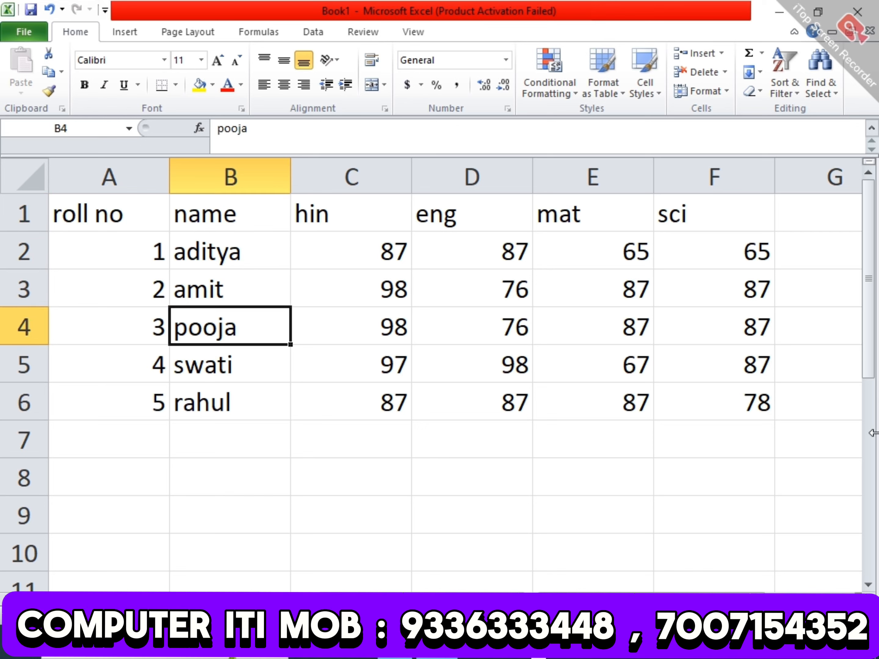
key("Up")
key("Up")
key("Up")
key("Up")
Review the hin marks in cells C2 to C6 and compare the last one with the name in B6.
key("Right")
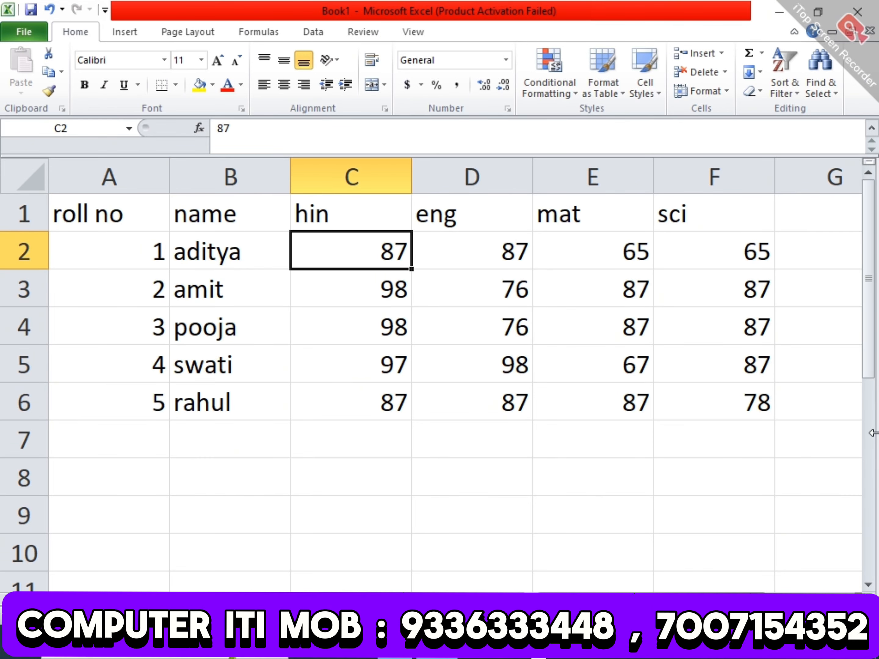
key("Down")
key("Down")
key("Down")
key("Down")
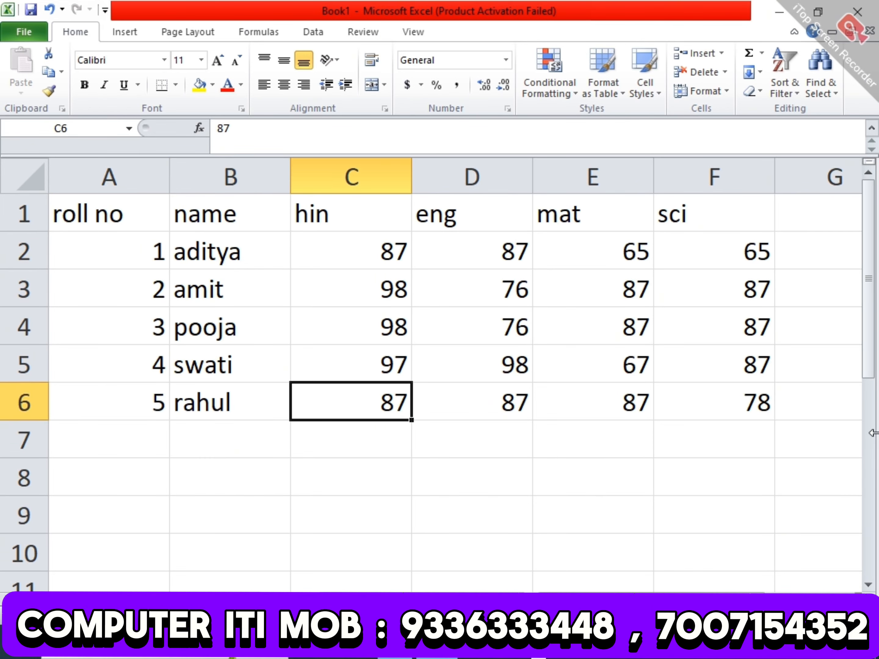
key("Left")
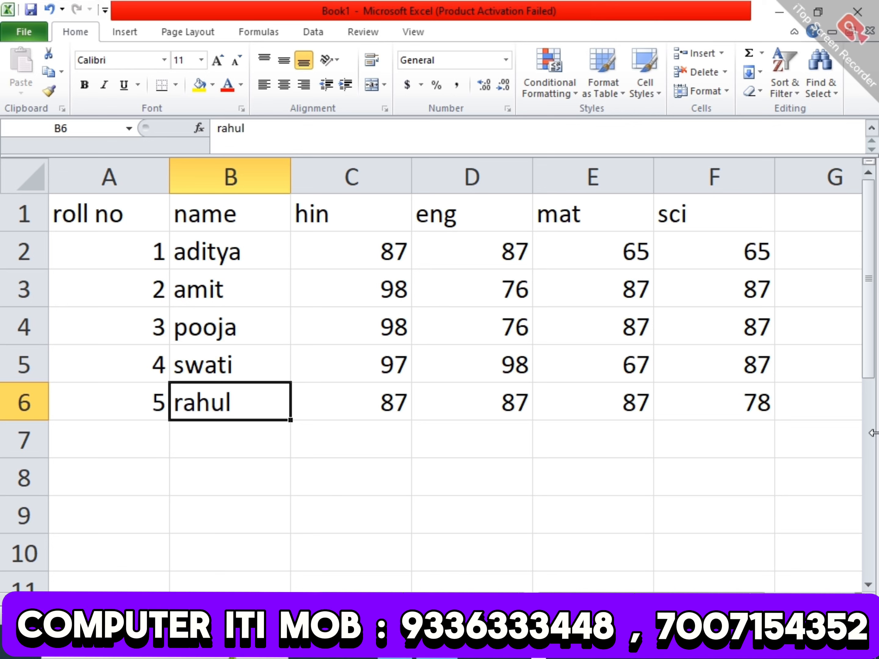
key("Right")
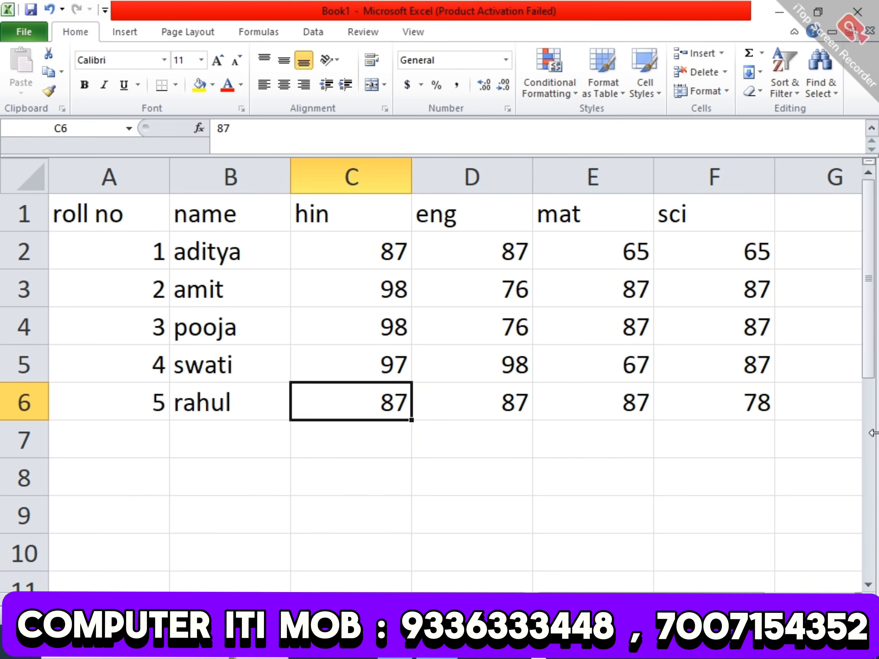
key("Left")
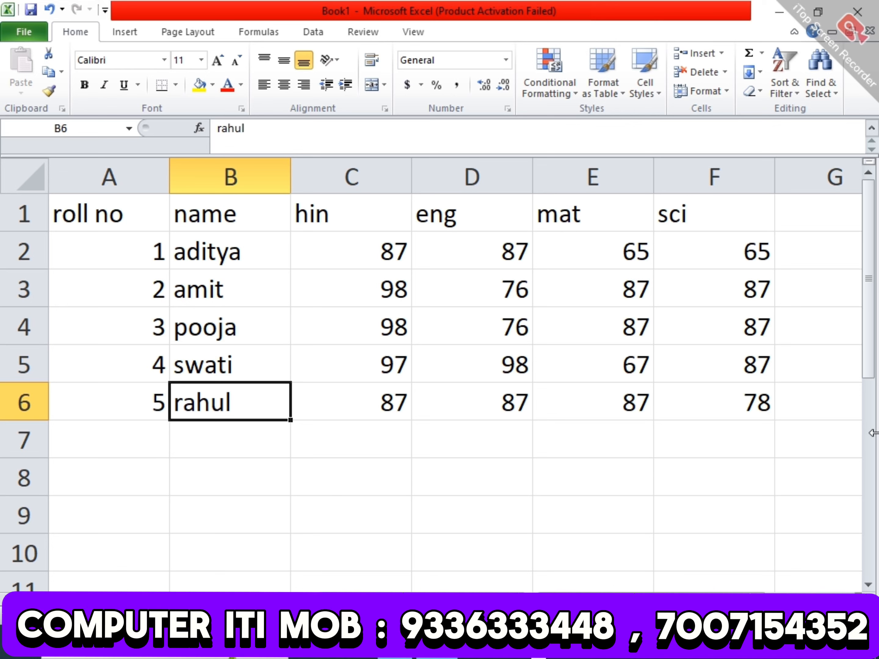
key("Right")
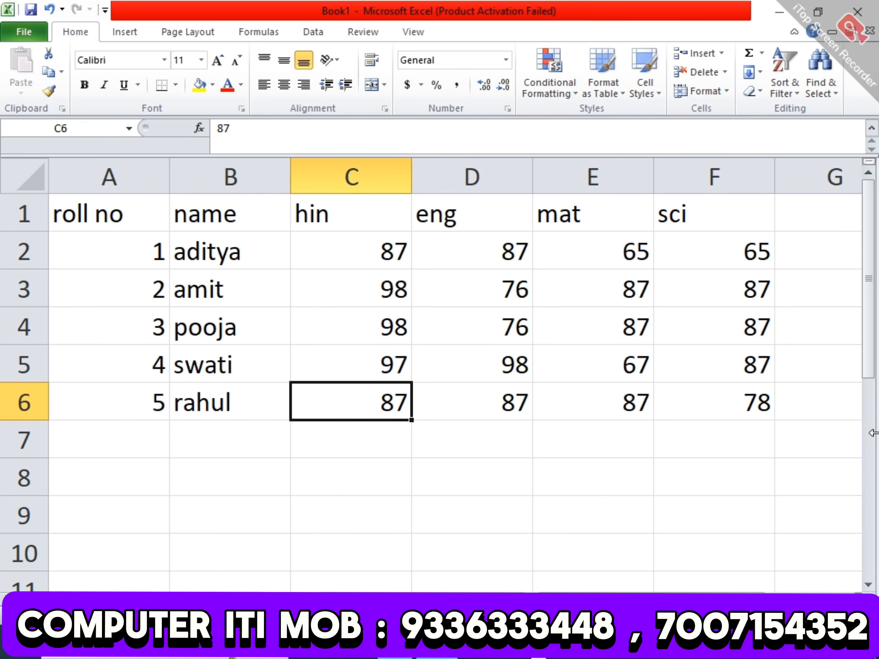
key("Up")
key("Up")
key("Up")
key("Up")
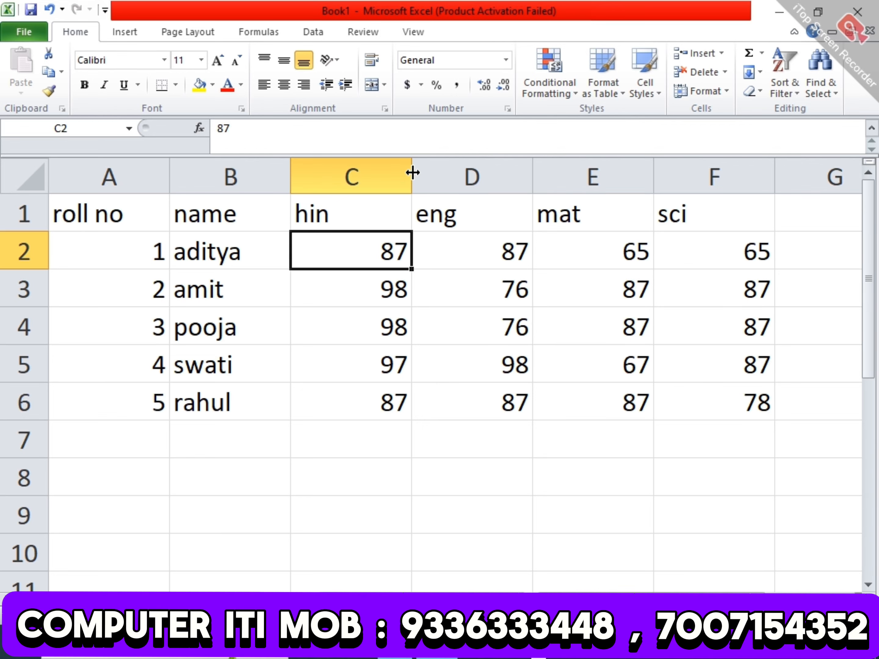
Narrow the roll no, hin, eng, mat and sci columns and widen the name column.
left_click_drag(413, 172, 384, 174)
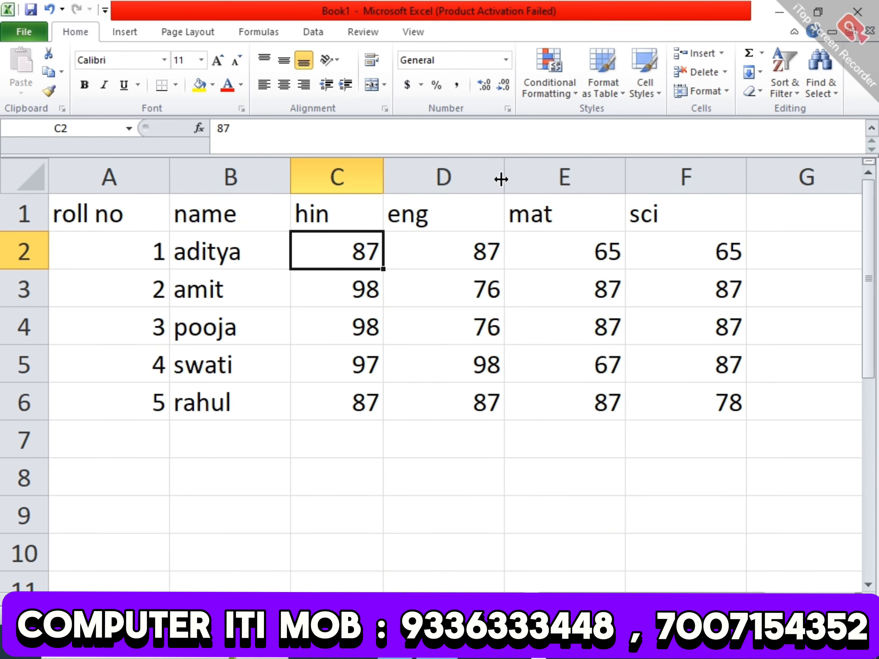
left_click_drag(501, 179, 485, 177)
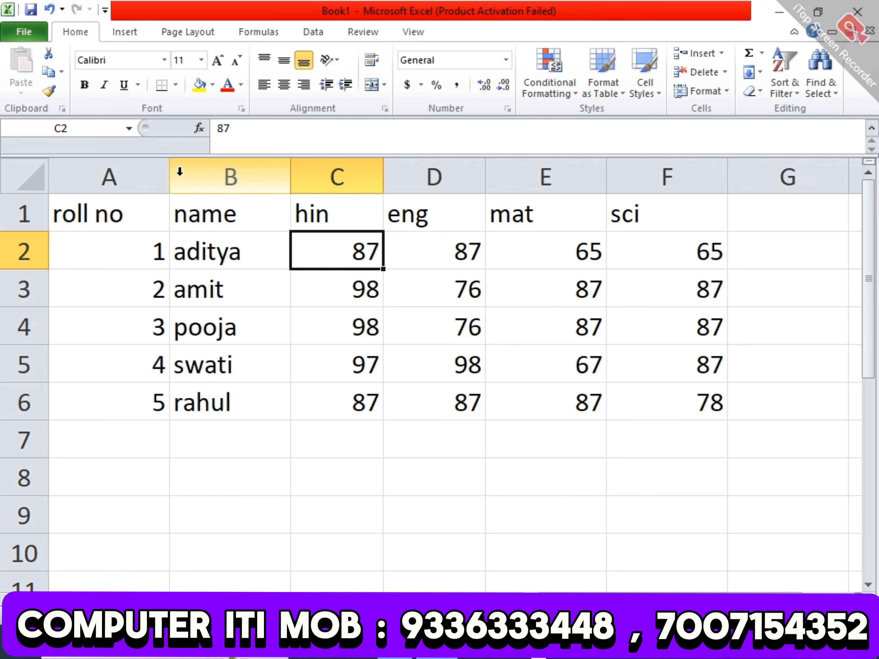
left_click_drag(169, 173, 122, 173)
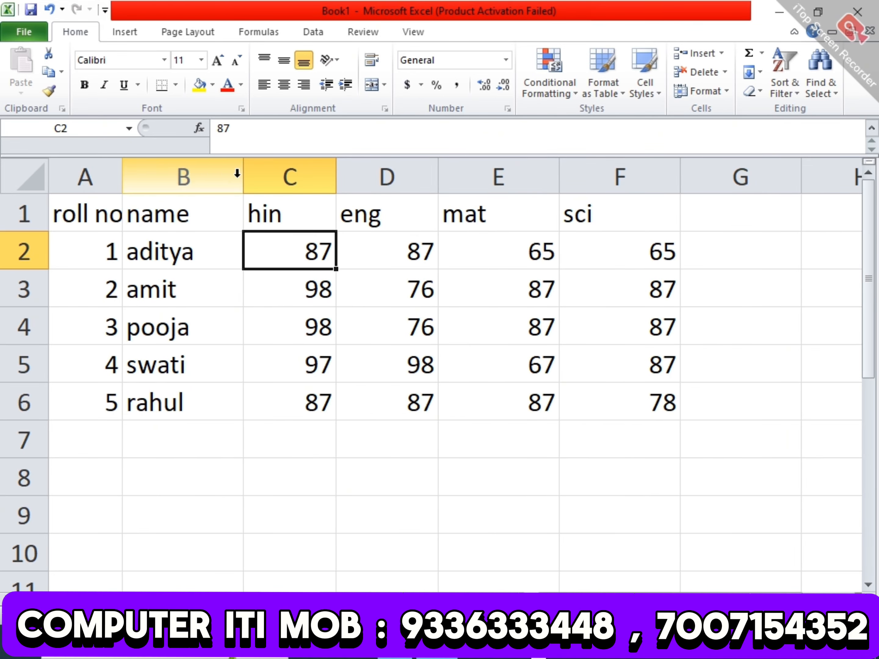
left_click_drag(242, 173, 280, 172)
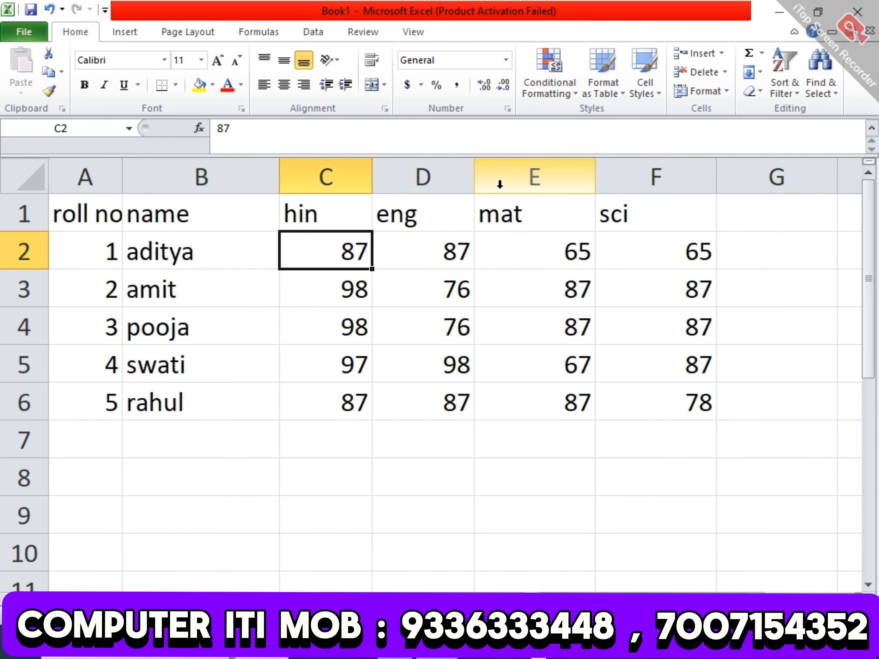
left_click_drag(594, 173, 567, 173)
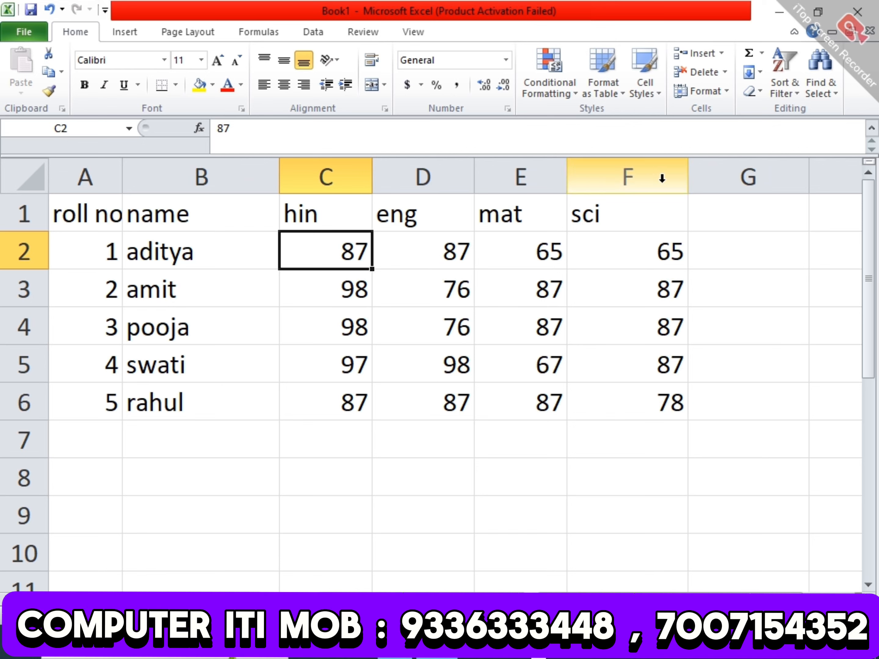
left_click_drag(688, 176, 652, 177)
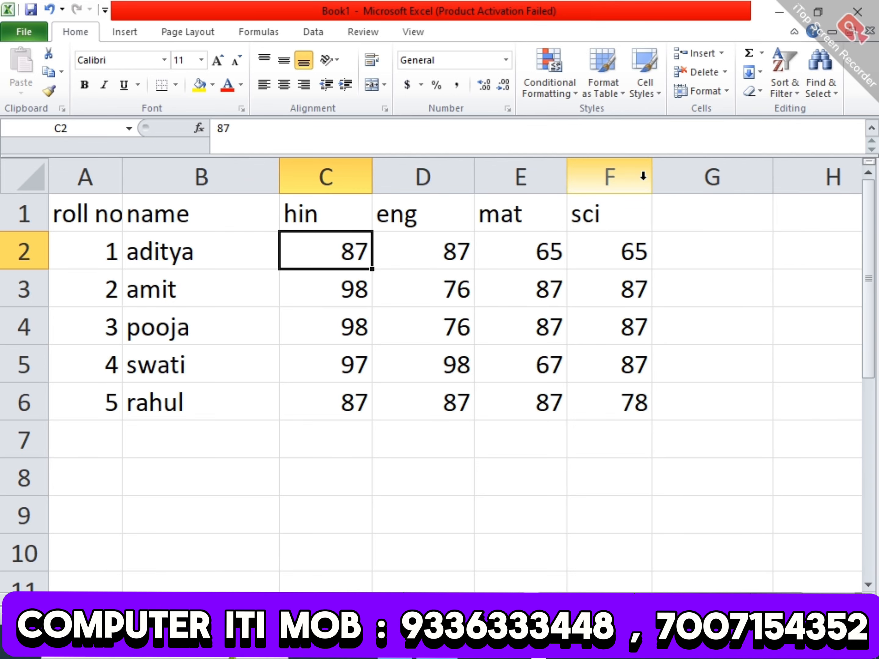
Add the heading total in cell G1, beside the sci column.
left_click(733, 212)
type("total")
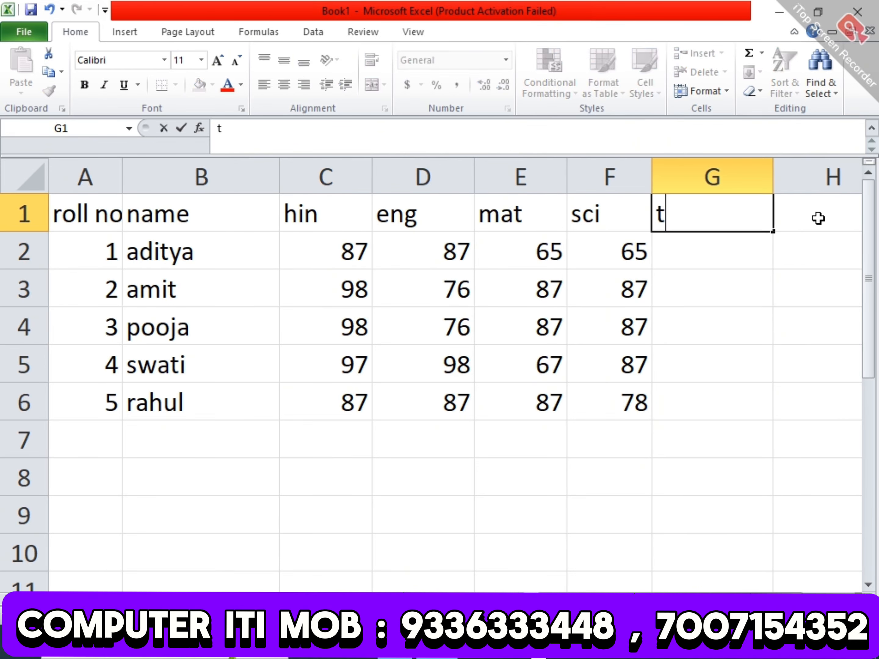
key("Return")
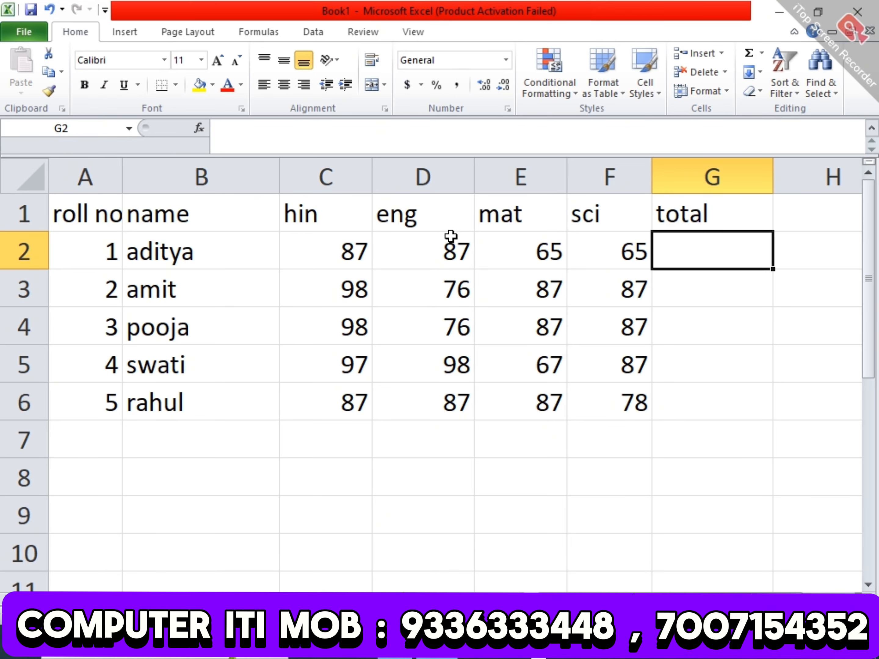
left_click_drag(310, 252, 677, 246)
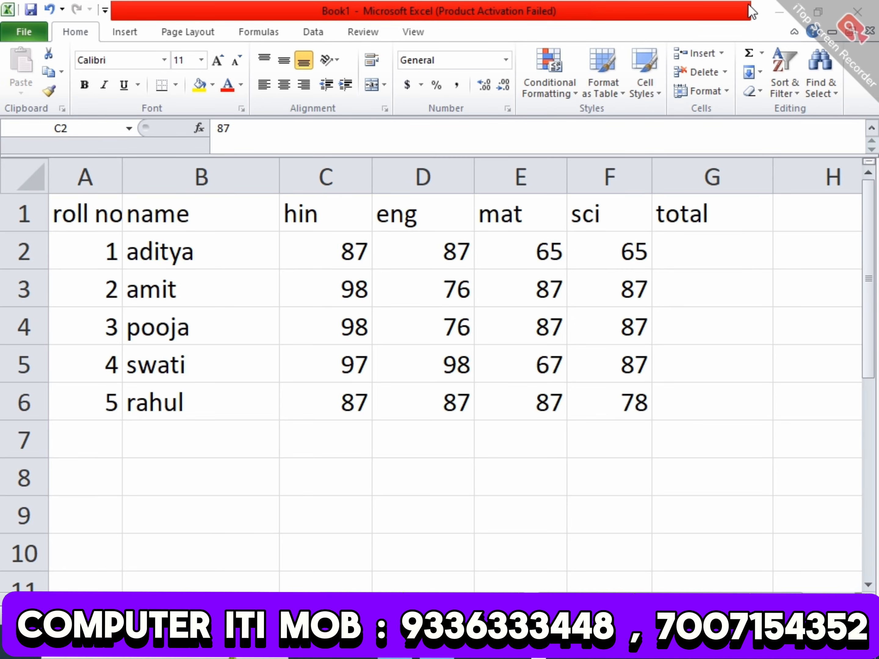
left_click(718, 298)
left_click(784, 364)
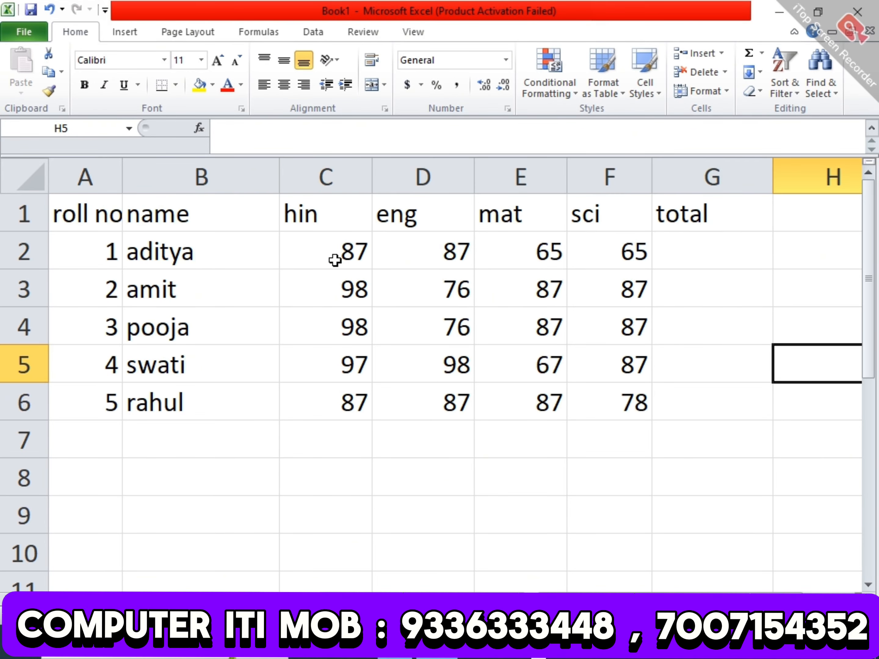
Total the marks with AutoSum, first for row 2 and again for rows 3 to 6, into column G.
left_click_drag(333, 255, 702, 251)
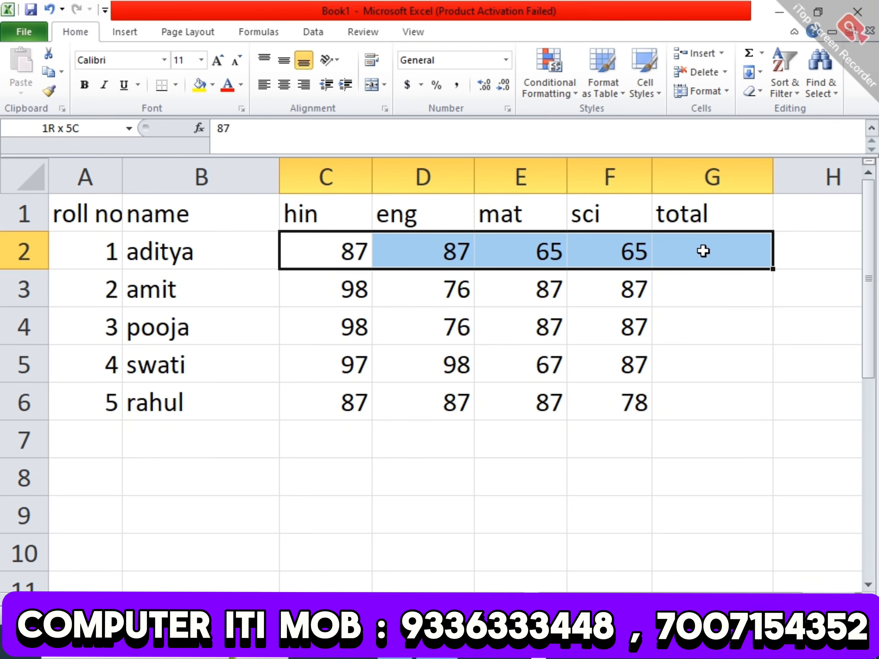
left_click_drag(703, 251, 702, 251)
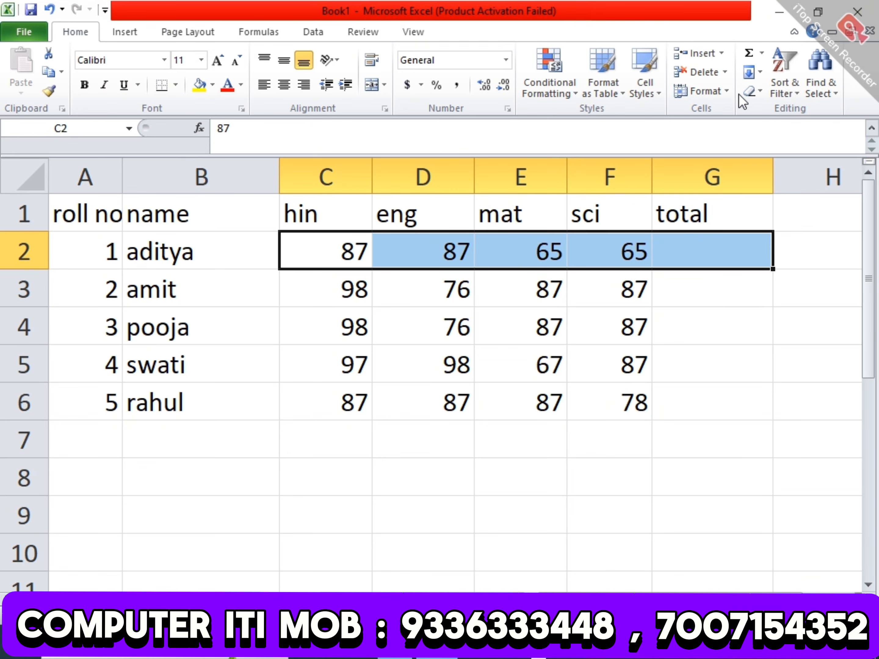
left_click(750, 55)
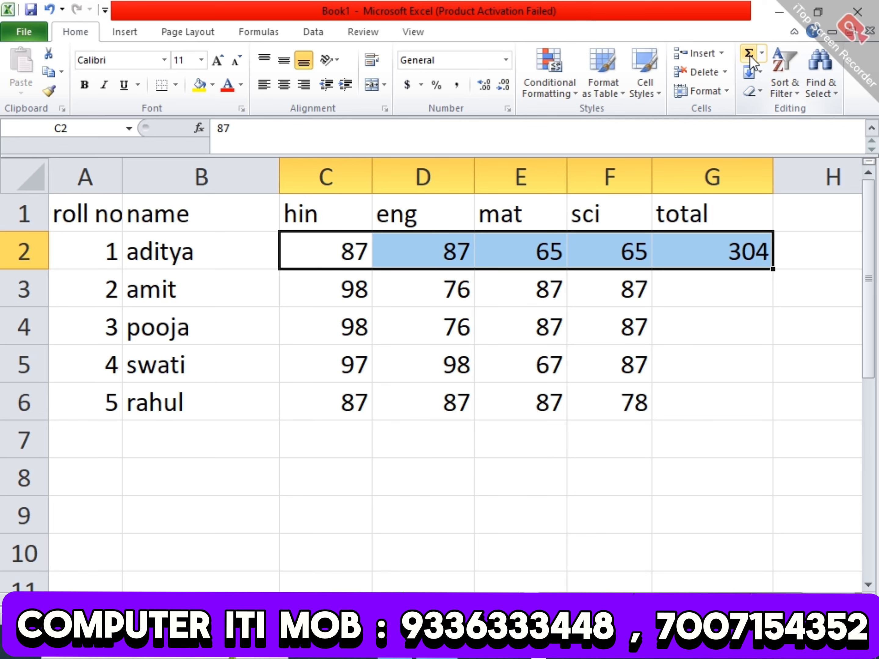
left_click(726, 283)
left_click_drag(366, 281, 706, 408)
left_click(749, 56)
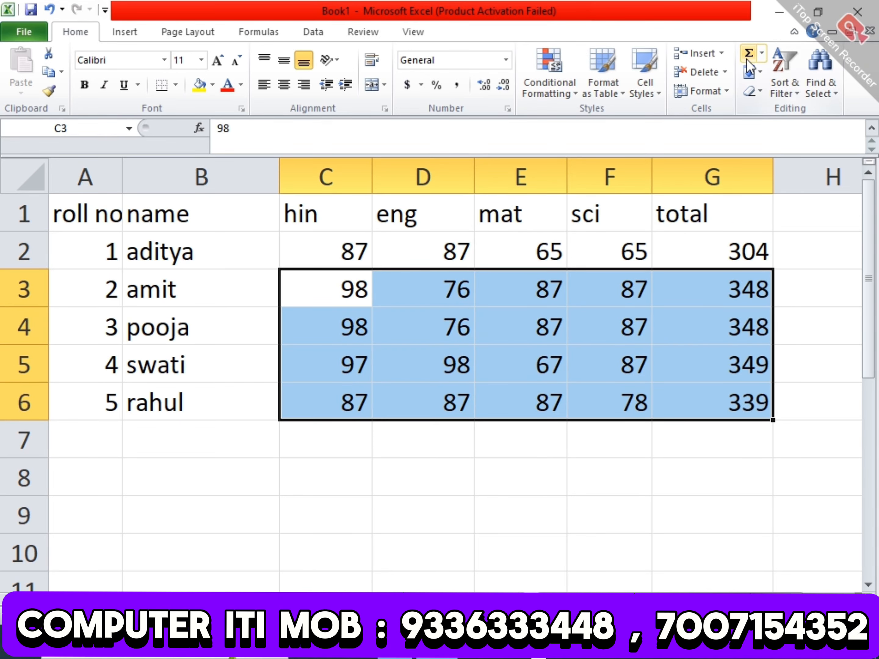
Change the eng marks to 78 in cell D3 and 50 in cell D4.
left_click(403, 284)
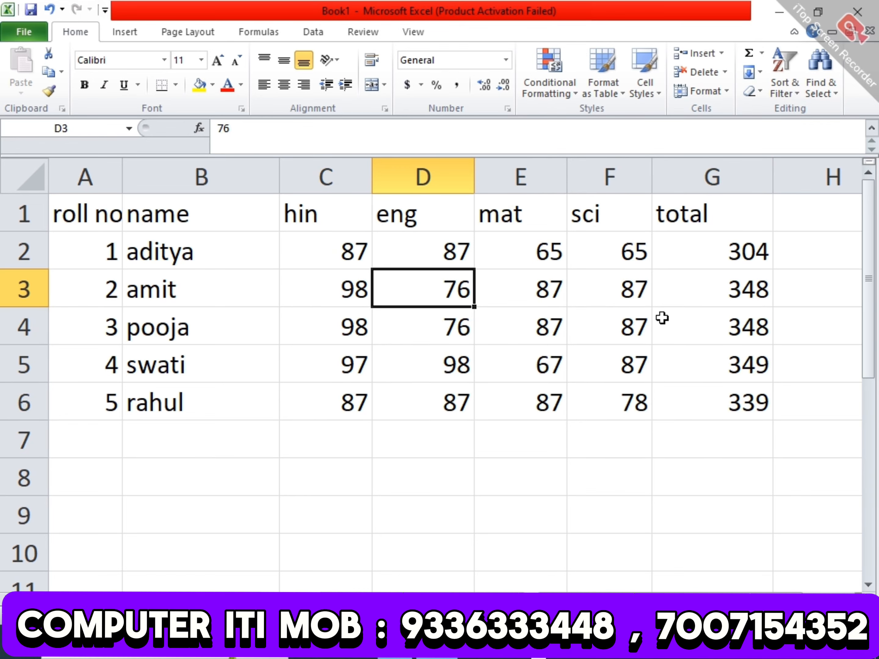
type("78")
key("Return")
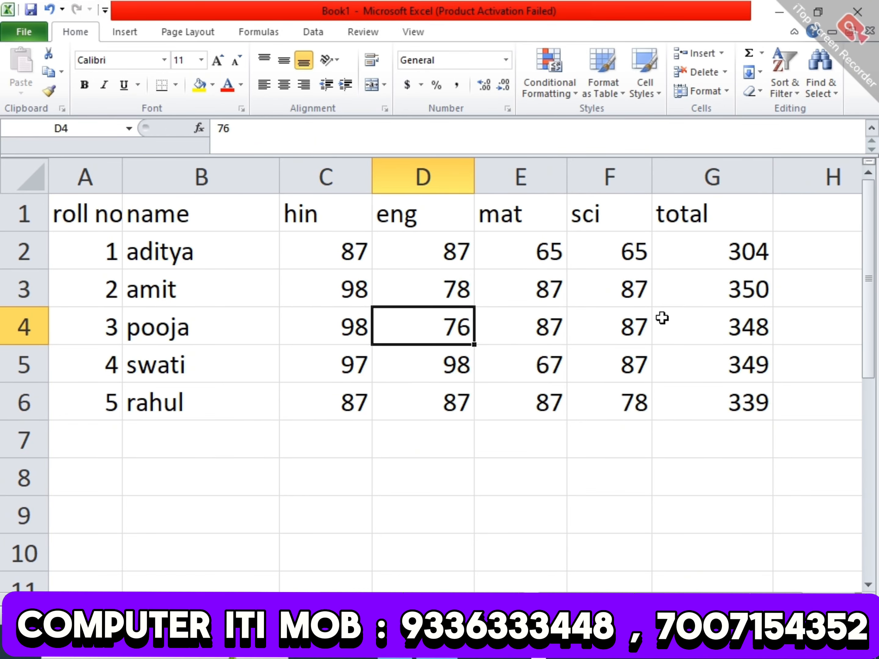
type("50")
key("Return")
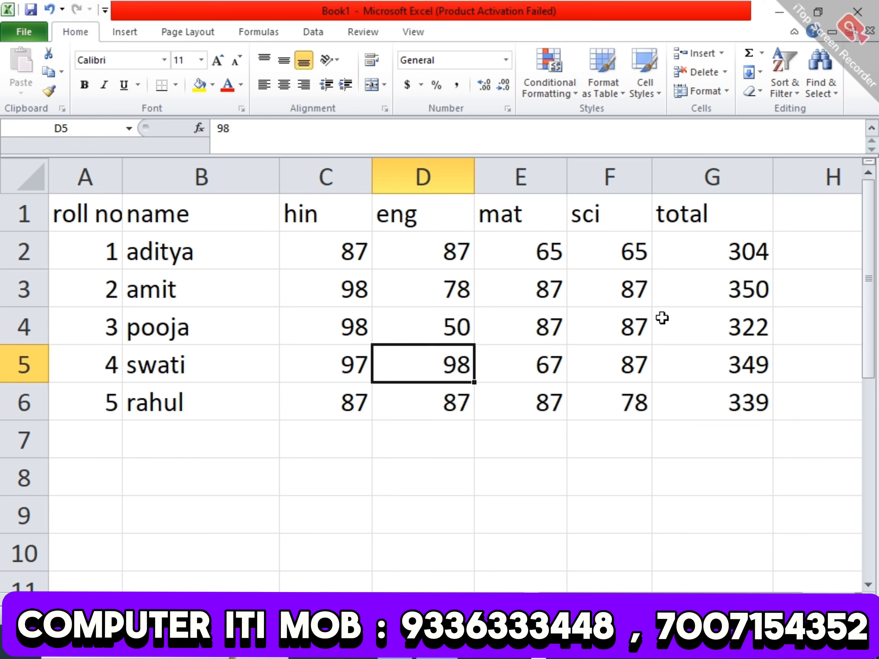
Clear the totals of all five students in cells G2 to G6.
left_click_drag(713, 252, 726, 406)
key("Delete")
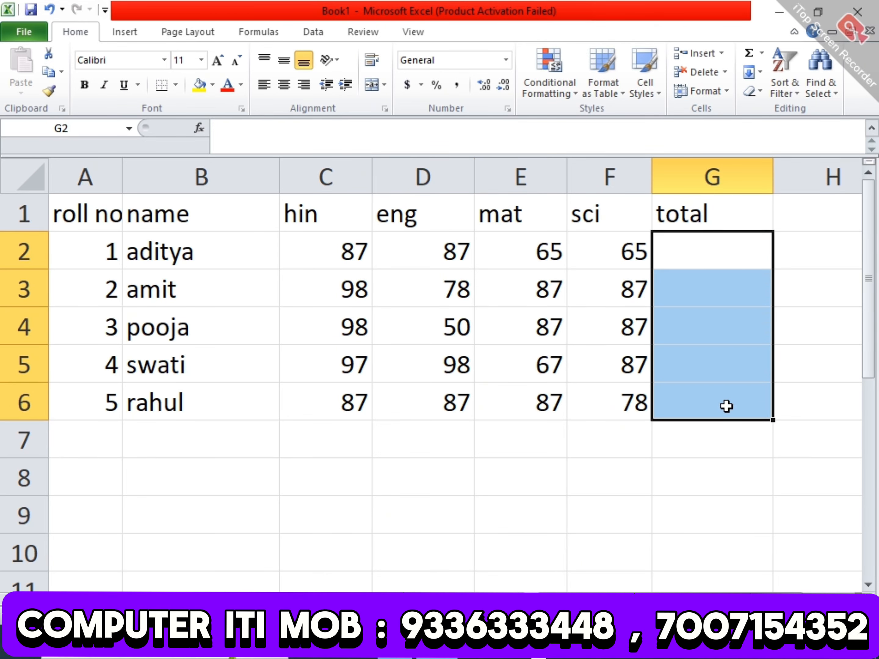
left_click(712, 318)
Total all five students' marks at once with AutoSum over the range C2:G6.
left_click_drag(353, 251, 735, 260)
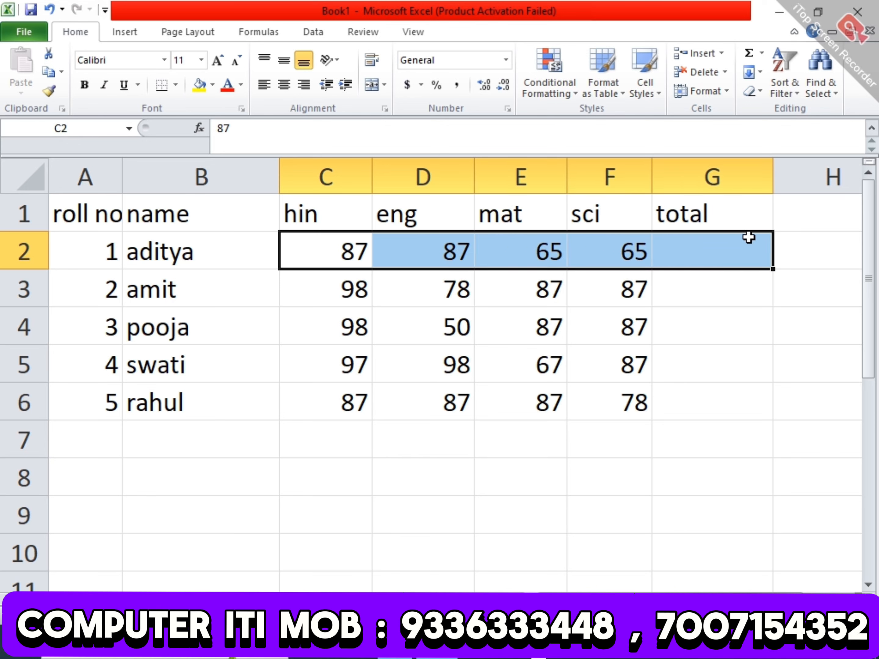
left_click(760, 311)
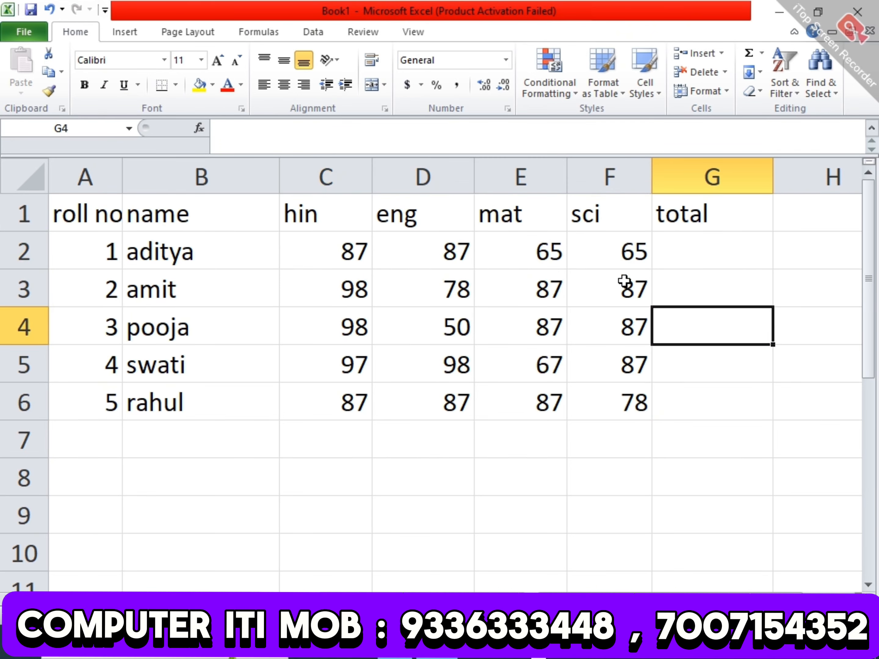
left_click_drag(334, 251, 713, 408)
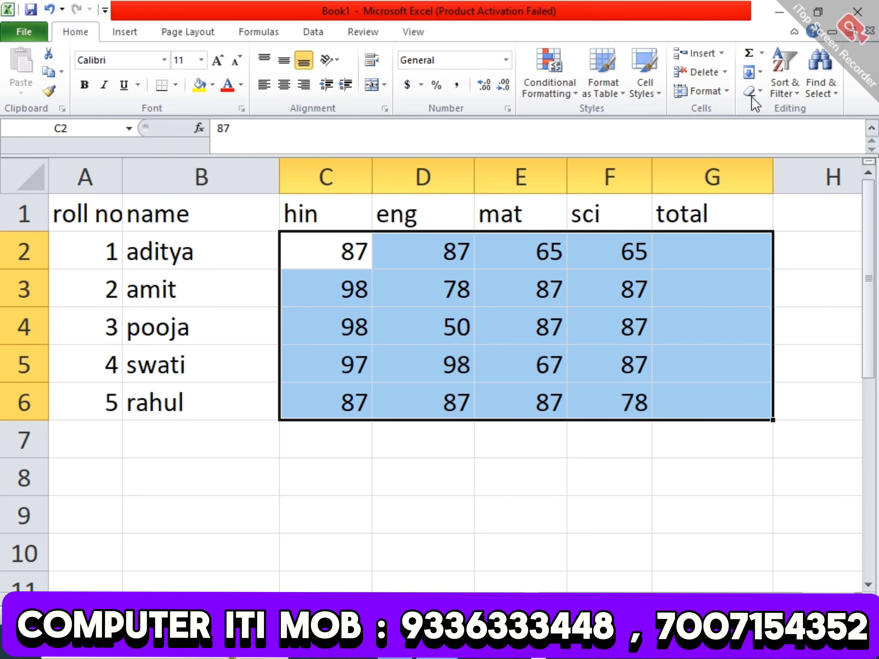
left_click(752, 55)
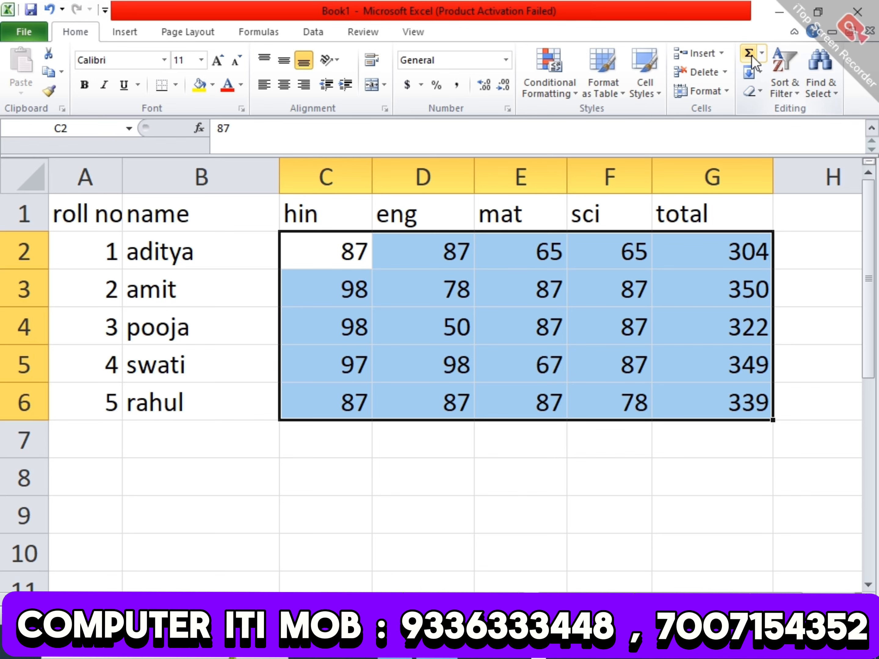
Delete the AutoSum results from G2:G6 and return to cell G2.
left_click_drag(720, 261, 730, 414)
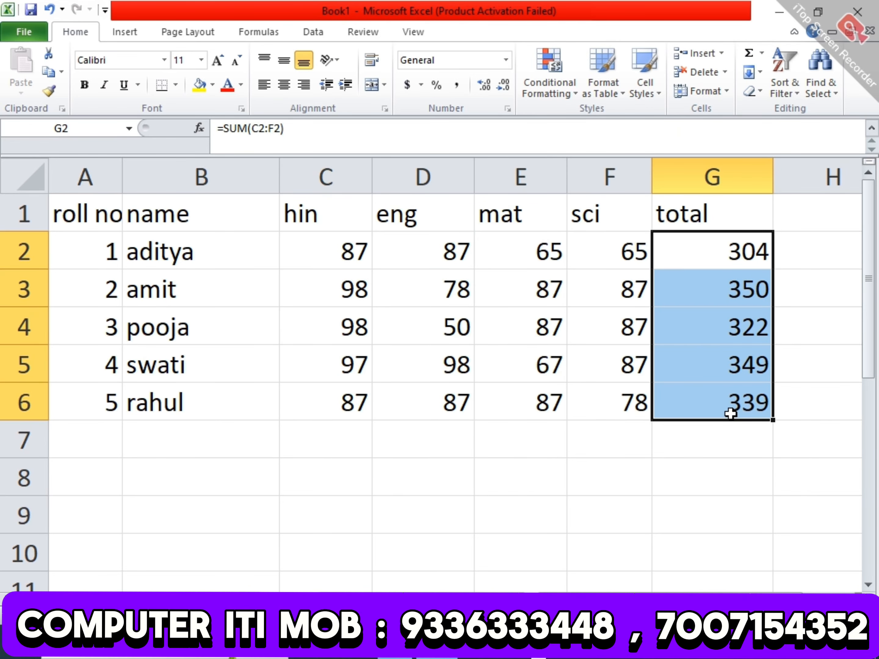
key("Delete")
key("Left")
key("Right")
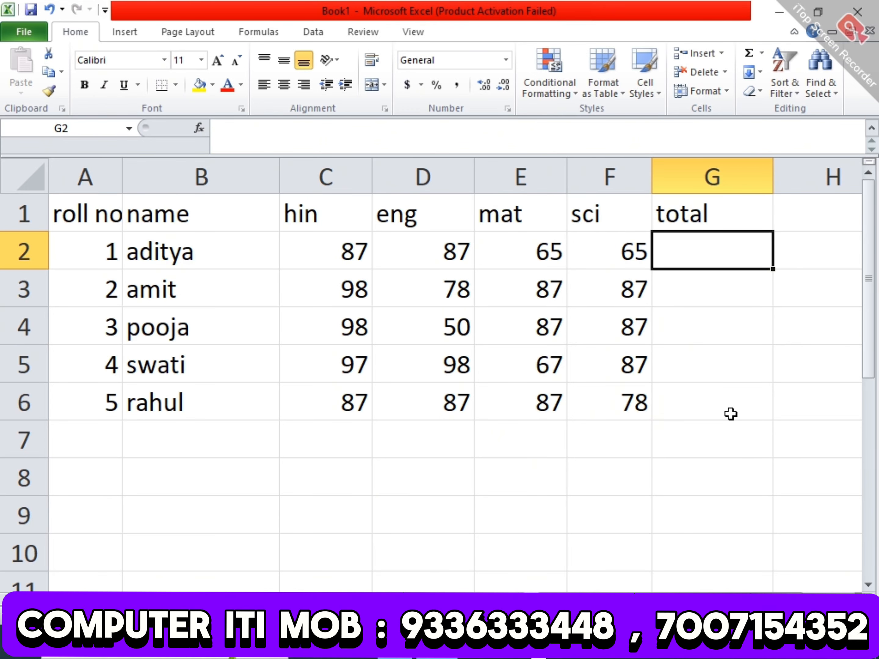
type("=")
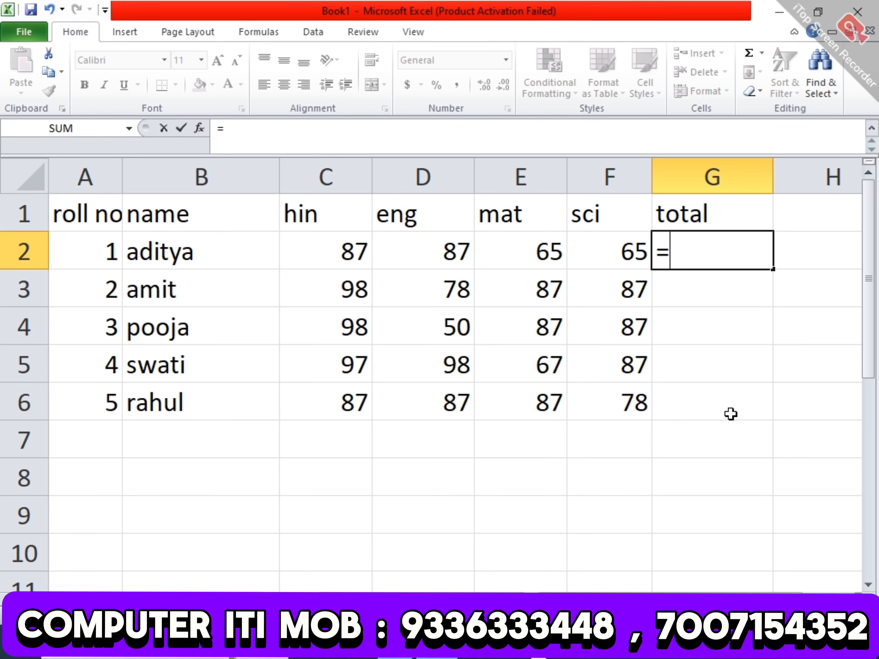
key("Escape")
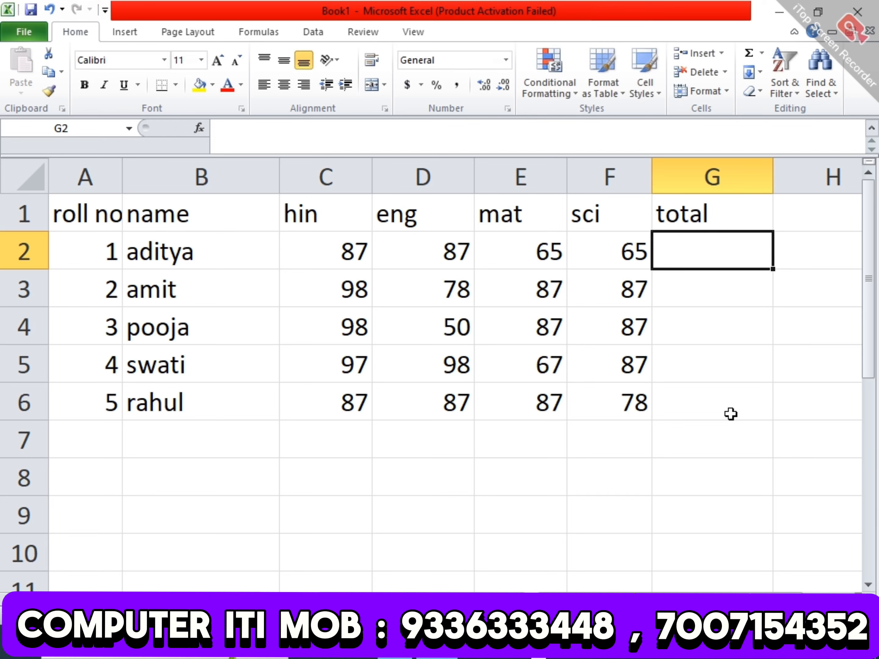
type("=")
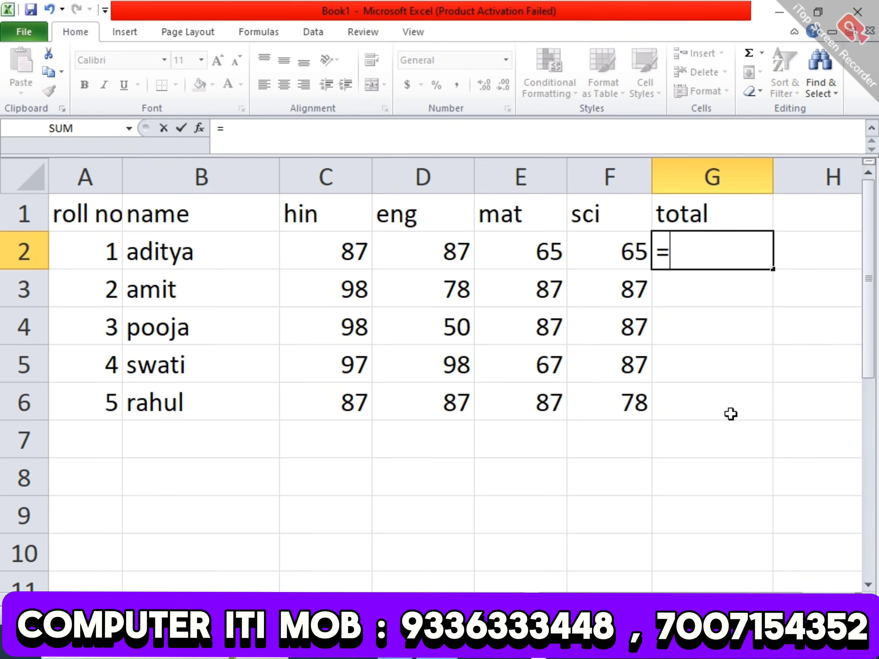
key("Escape")
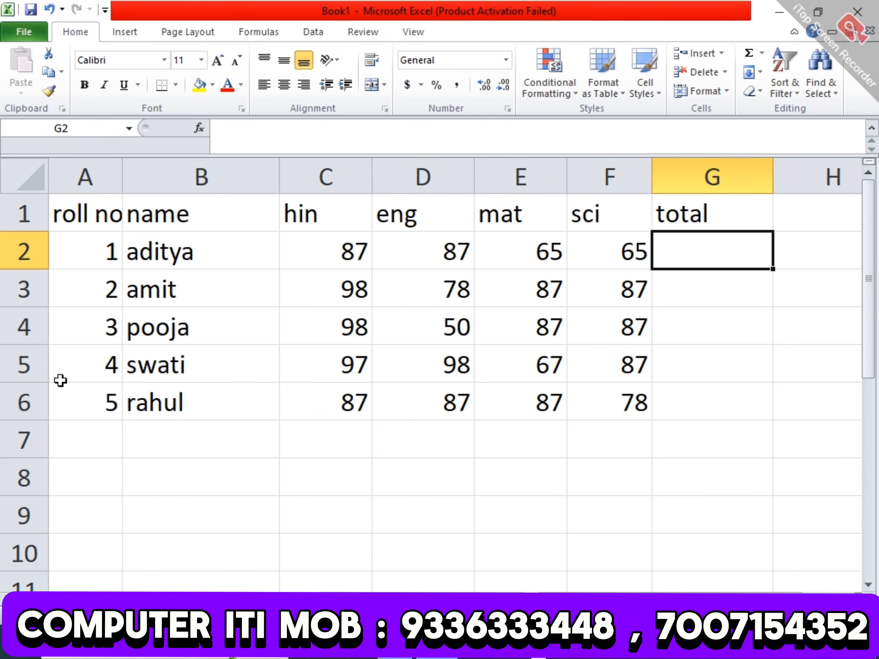
Review the cells holding the first student's hin, eng, mat and sci marks, from C2 to F2.
left_click(345, 256)
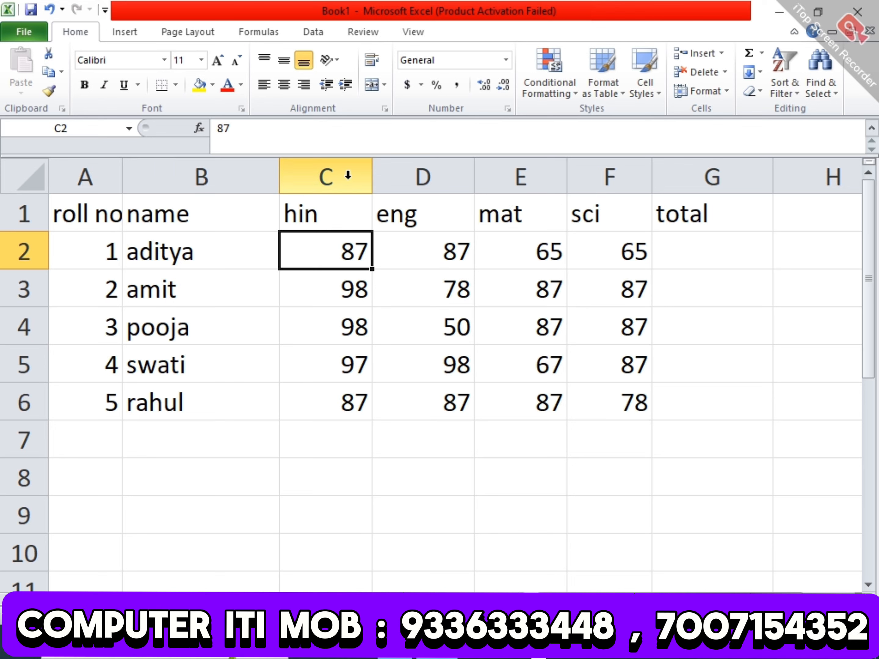
left_click(614, 254)
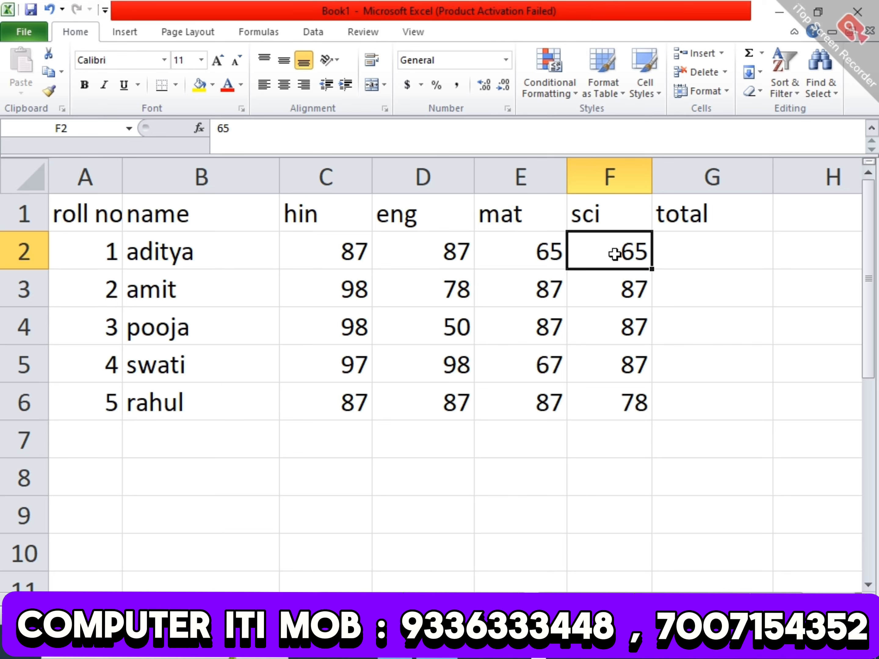
left_click(706, 261)
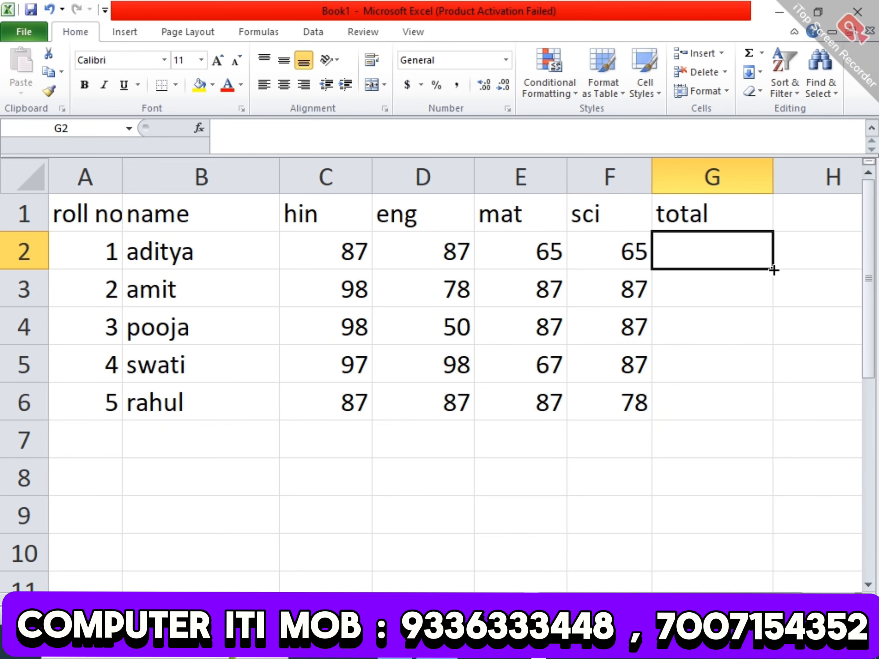
left_click(363, 236)
left_click(437, 248)
left_click(522, 245)
left_click(608, 251)
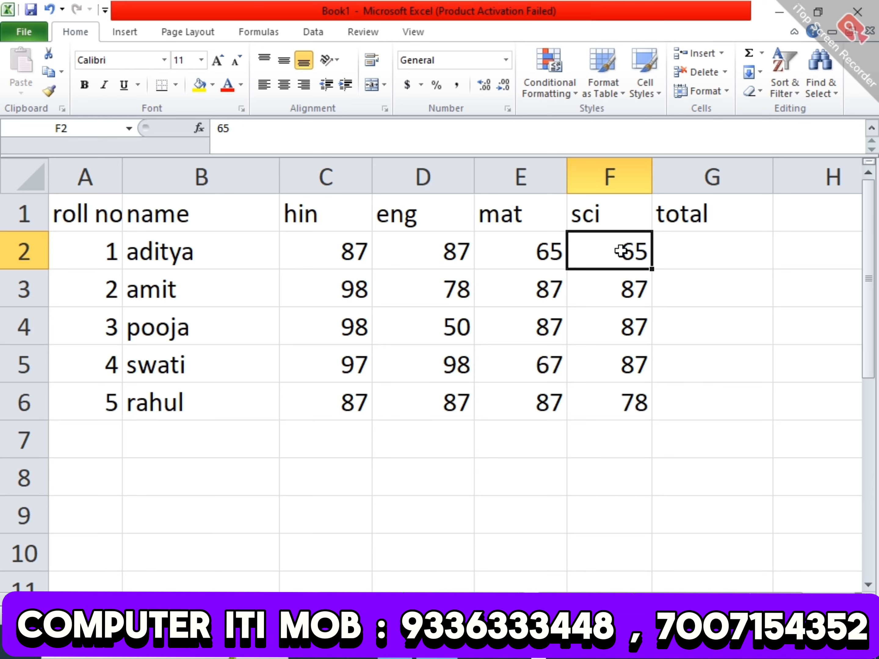
Enter the formula =c2+d2+e2+f2 in cell G2 to total the first student's marks.
left_click(701, 253)
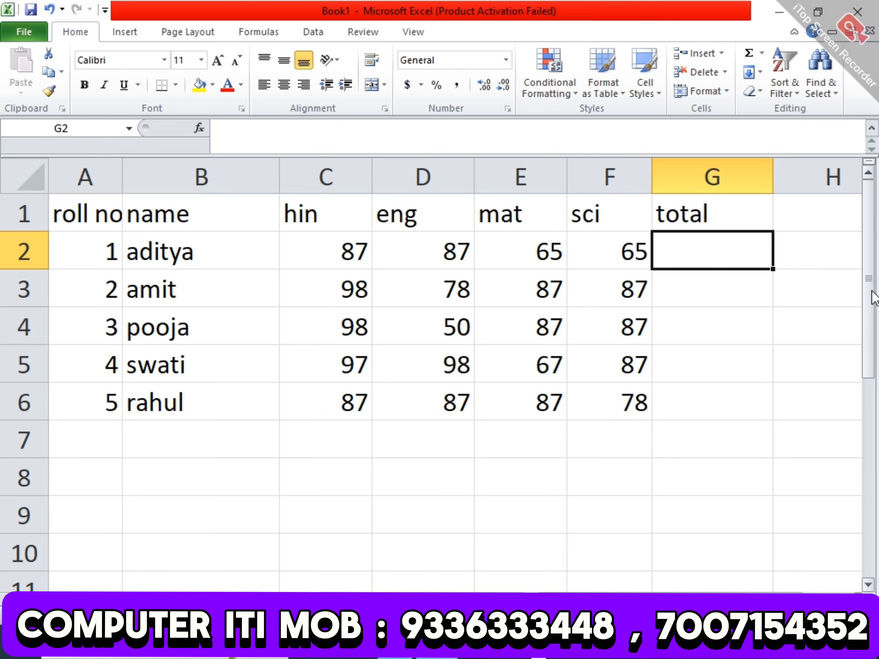
type("=")
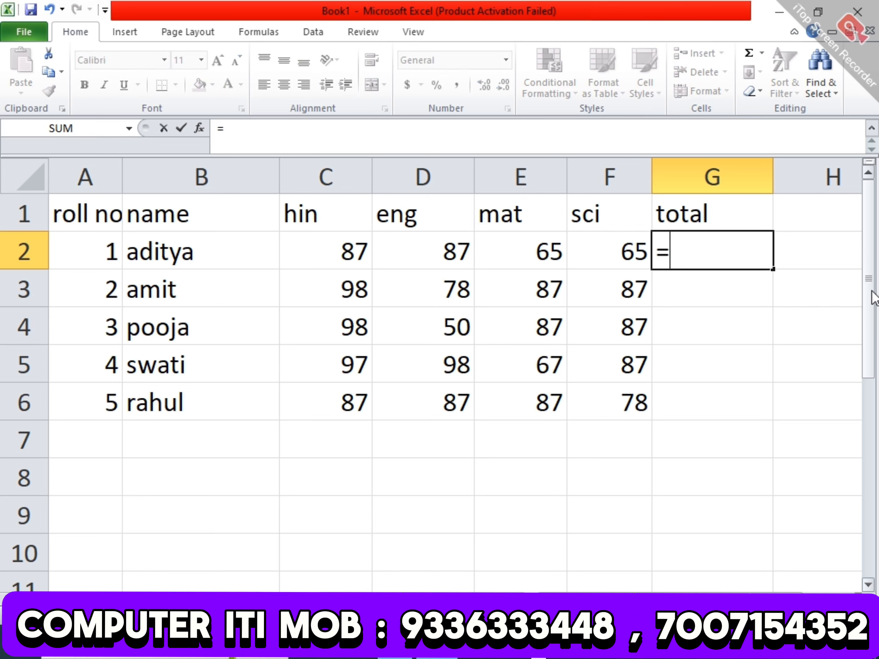
type("c2+")
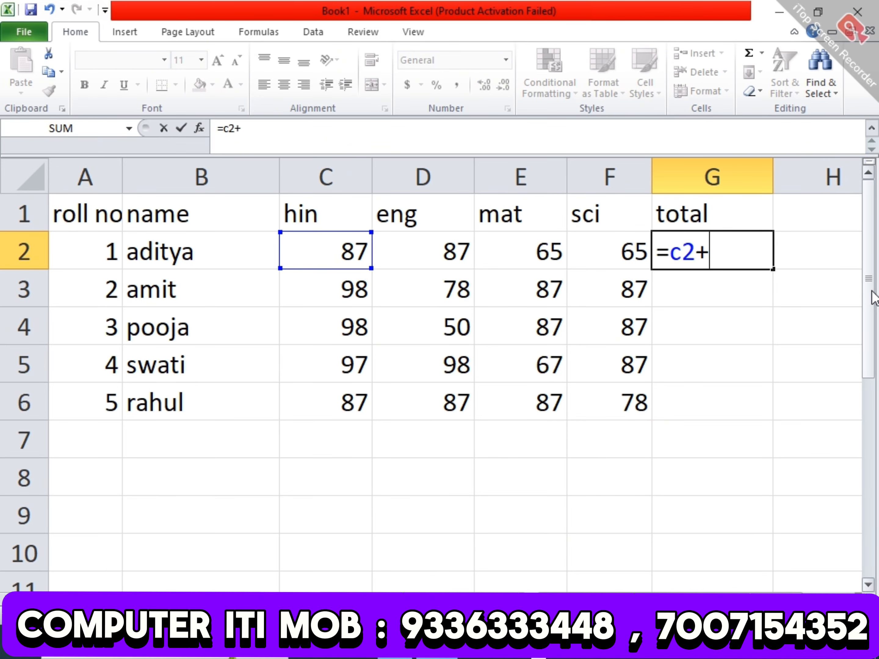
type("d2+e2")
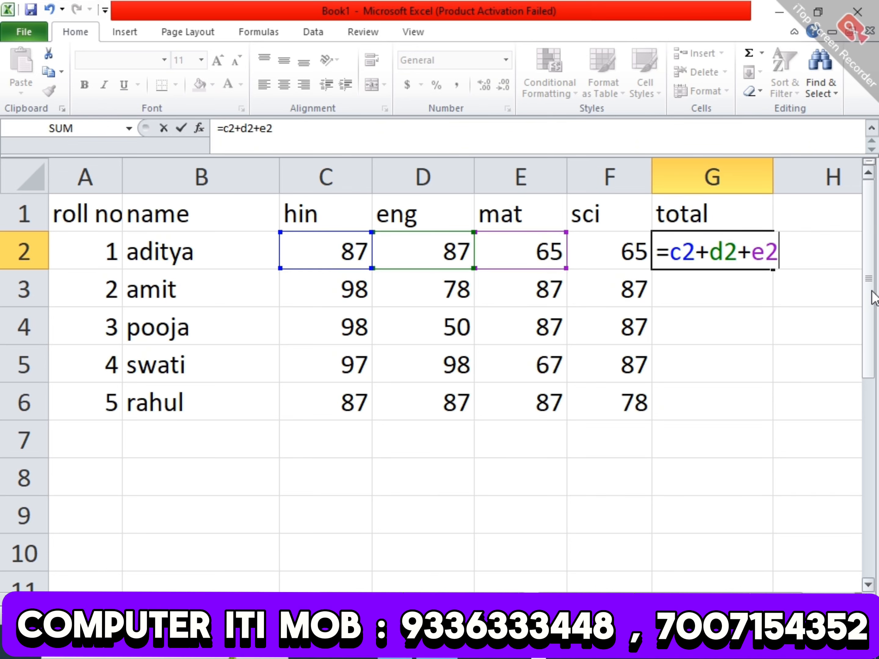
type("+f2")
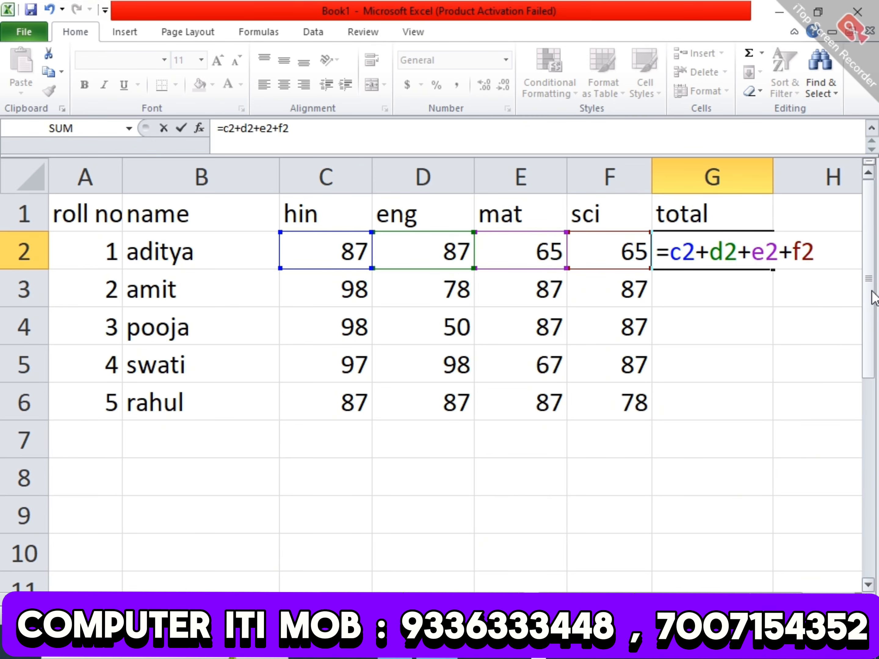
key("Return")
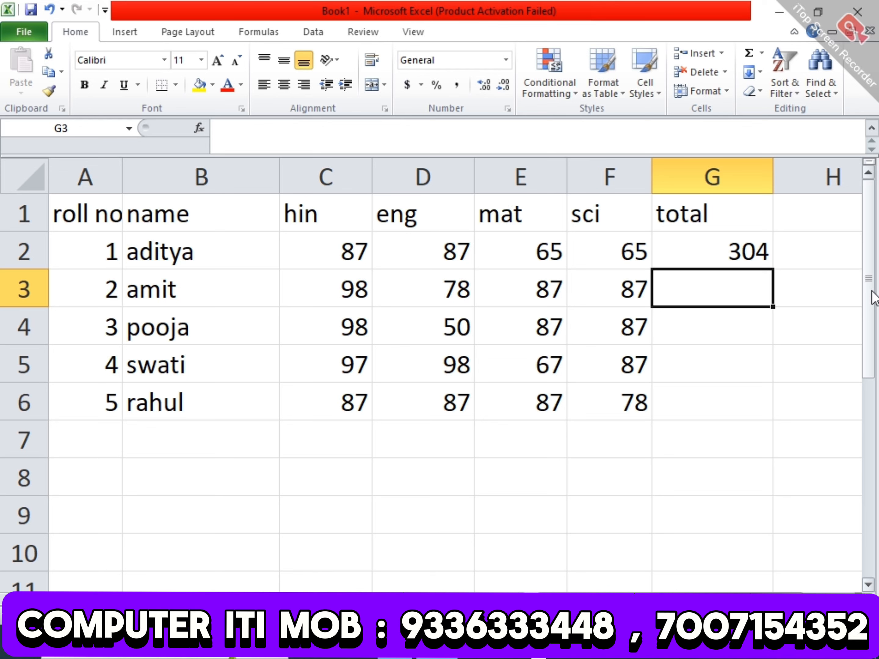
Build the formula =C3+D3+E3+F3 in cell G3 from the second student's mark cells and check it.
type("=")
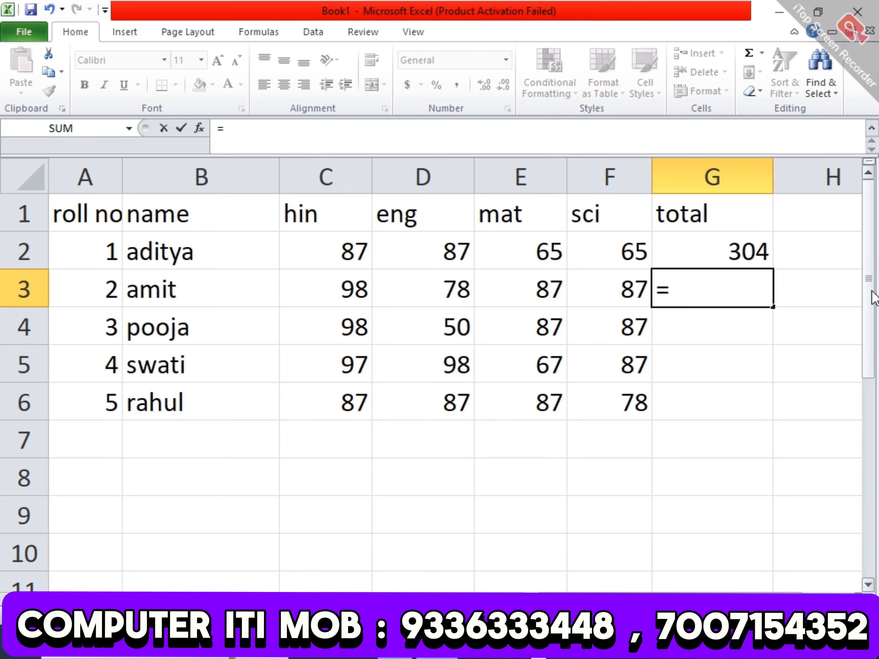
left_click(328, 296)
type("+")
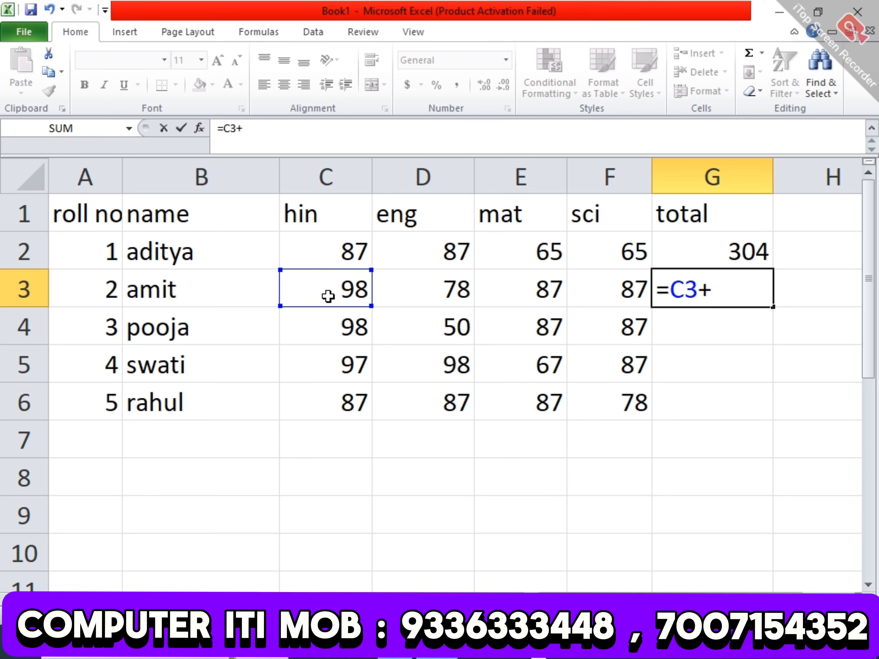
left_click(442, 293)
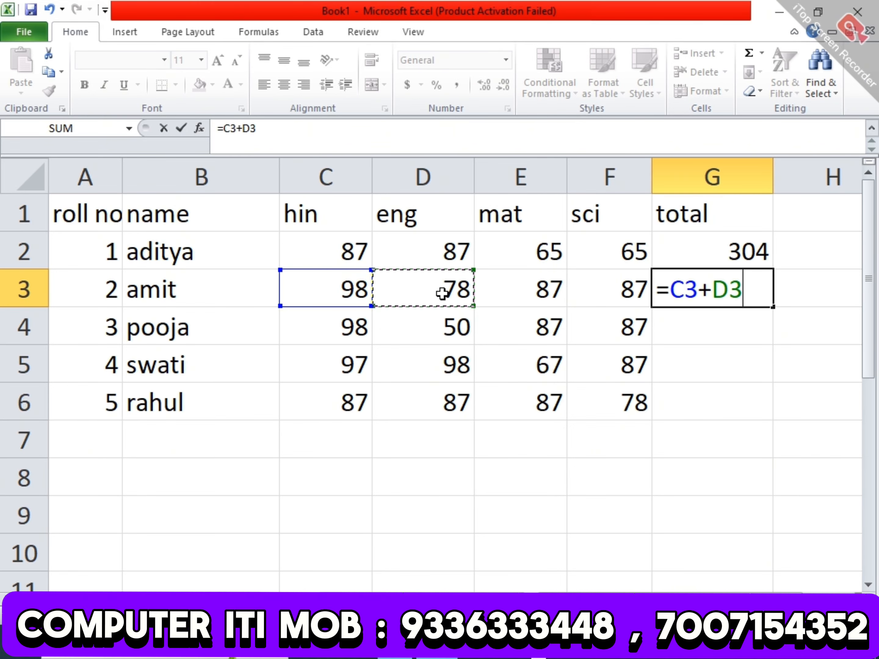
type("+")
left_click(507, 295)
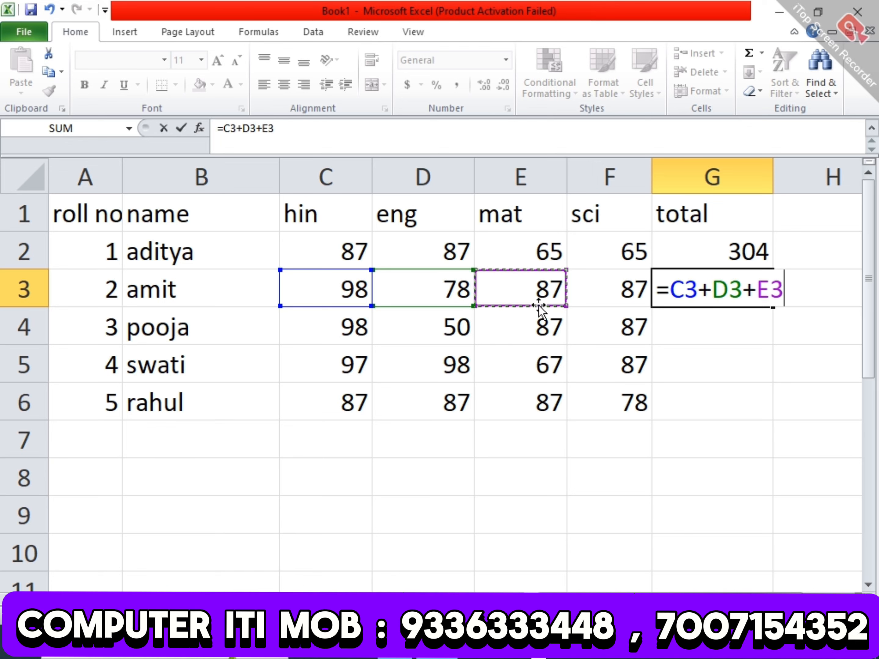
type("+")
left_click(601, 287)
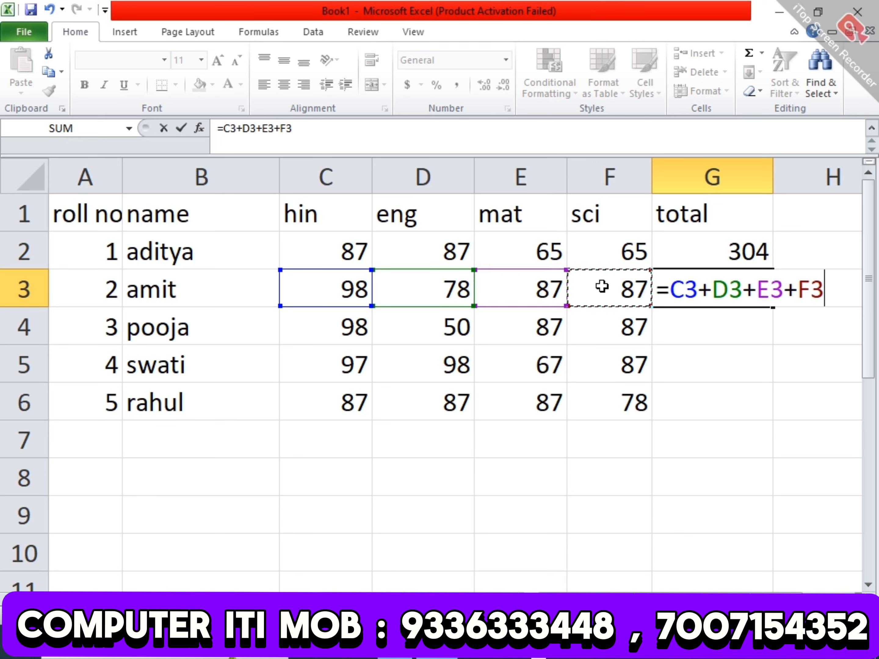
key("Return")
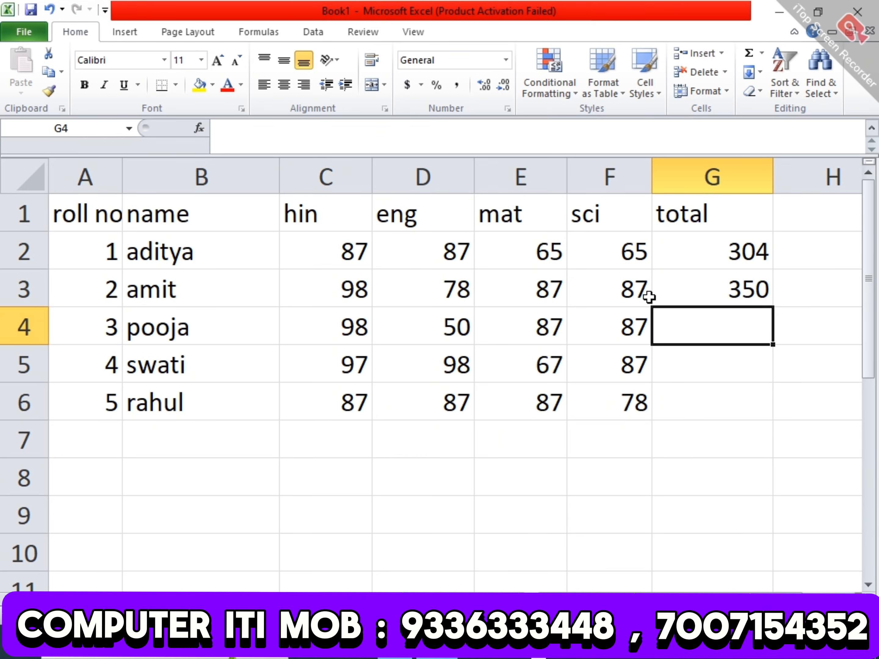
left_click(686, 282)
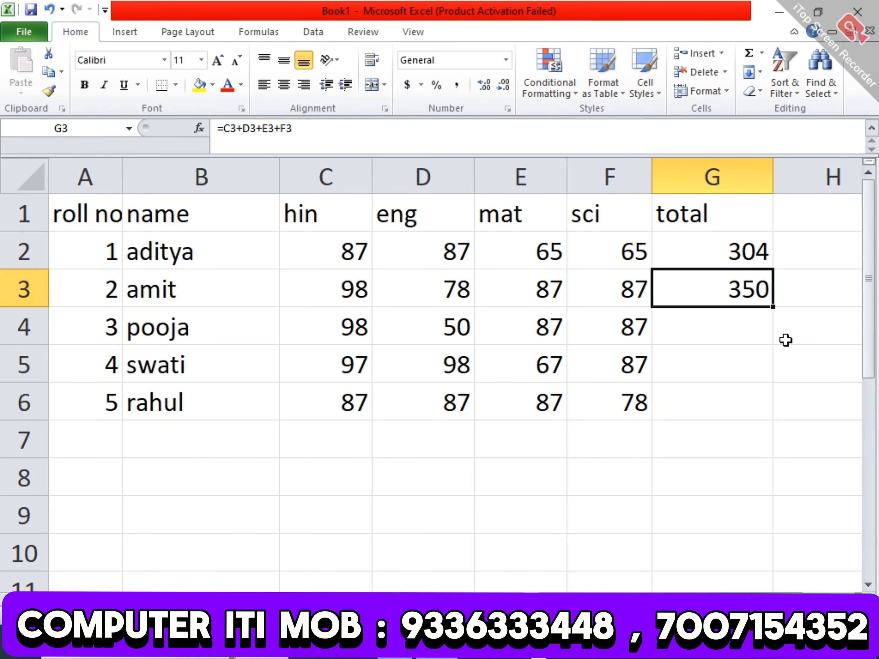
Fill the total formula from G3 down to G6 and check the formulas in G2 and G3.
left_click(247, 405)
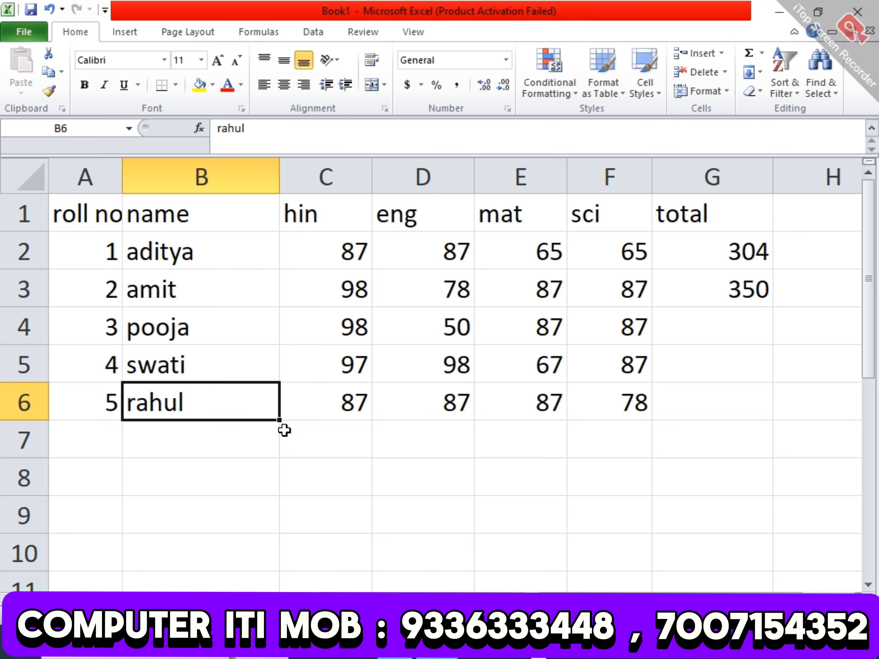
left_click(367, 400)
left_click(722, 288)
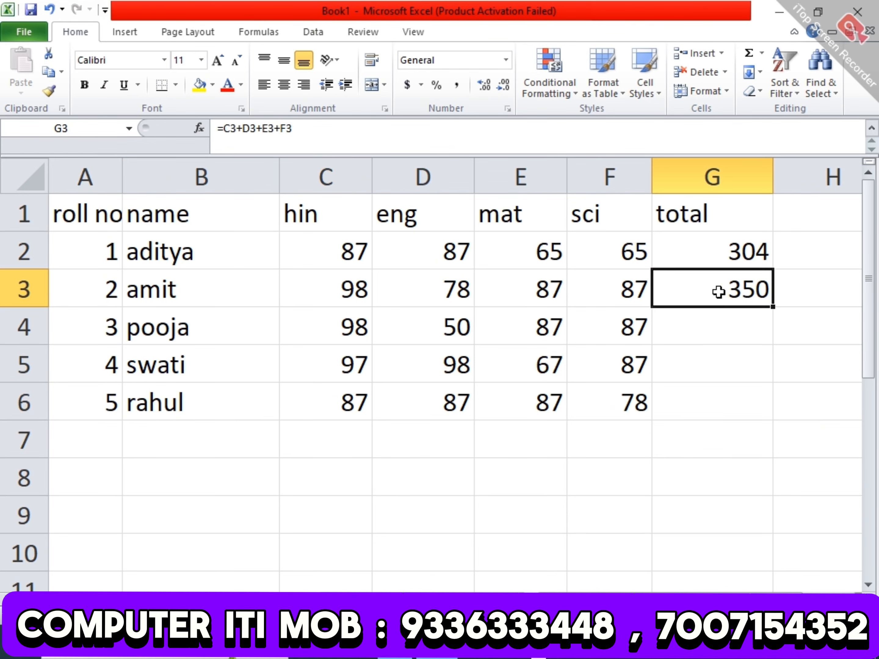
double_click(770, 306)
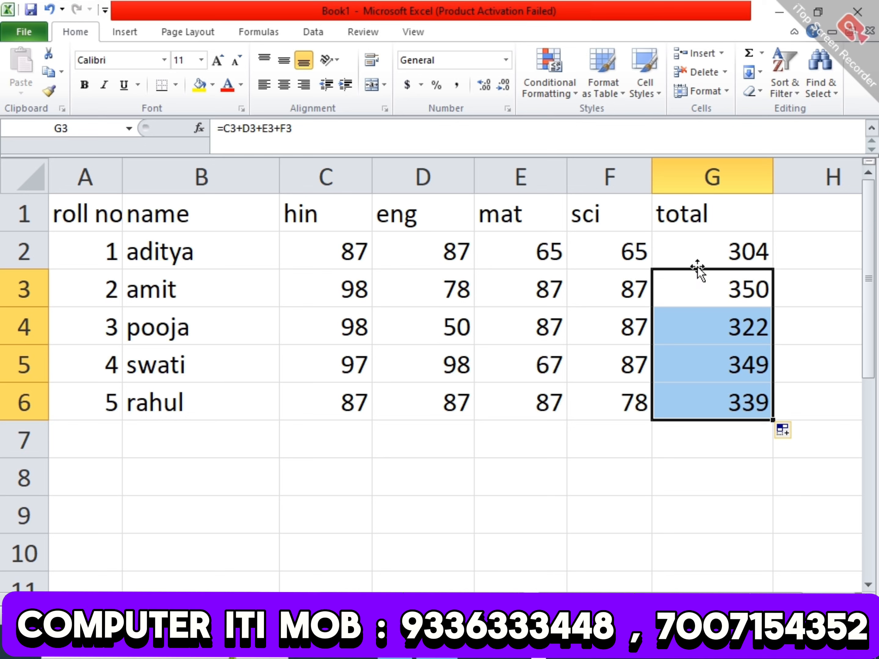
left_click(708, 250)
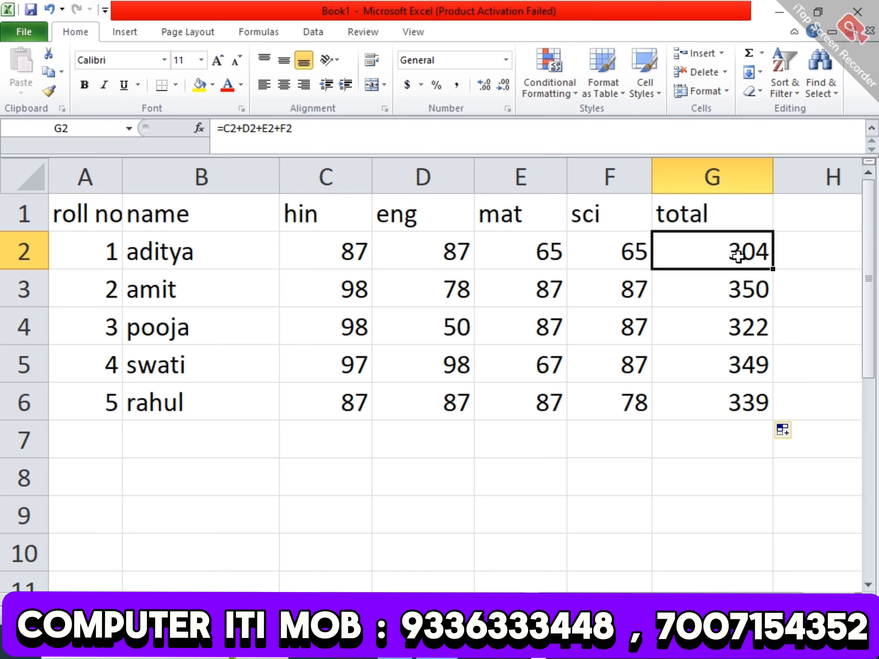
left_click(746, 293)
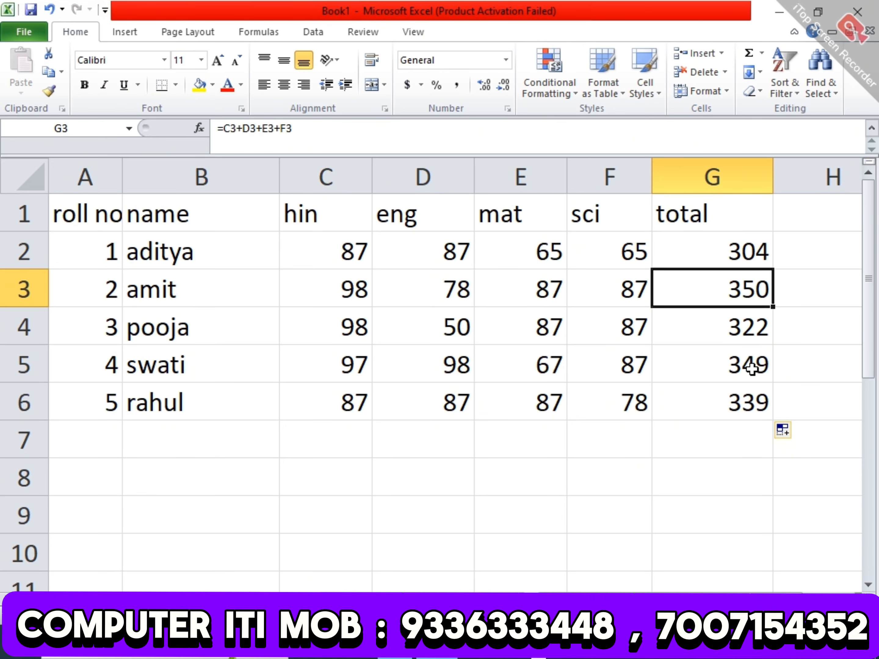
Add the column heading avg in cell H1 beside the total column.
left_click(805, 221)
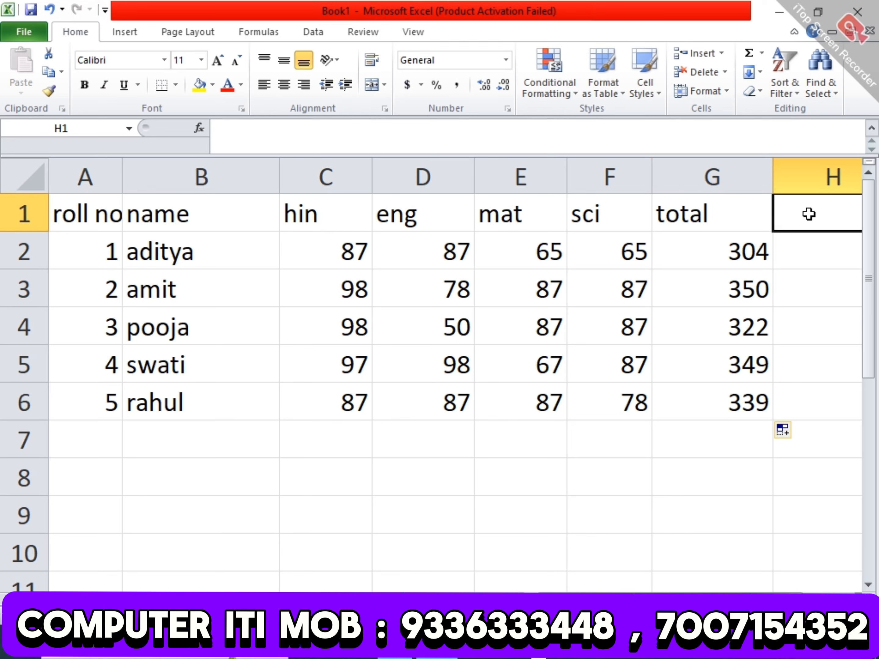
type("avg")
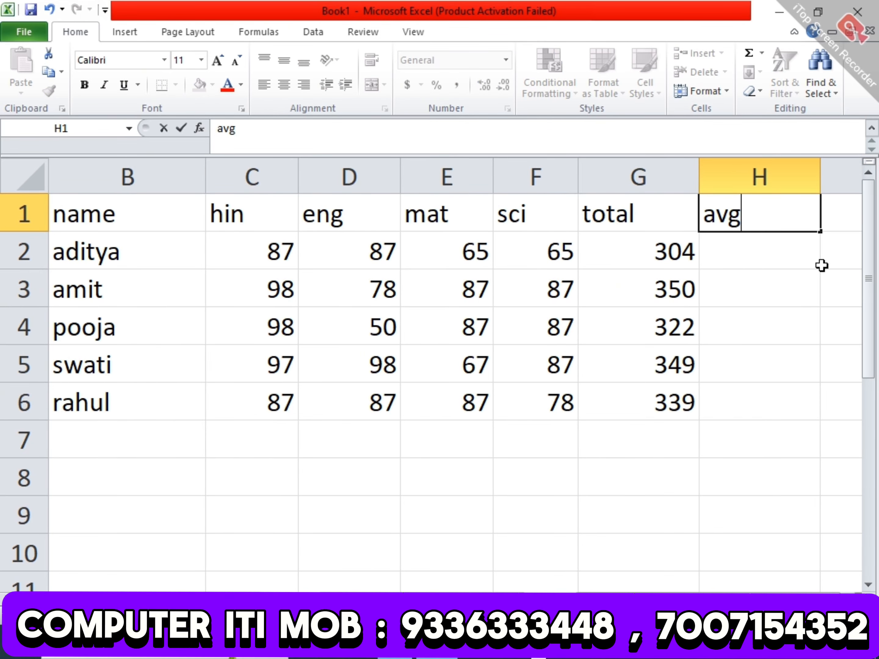
key("Return")
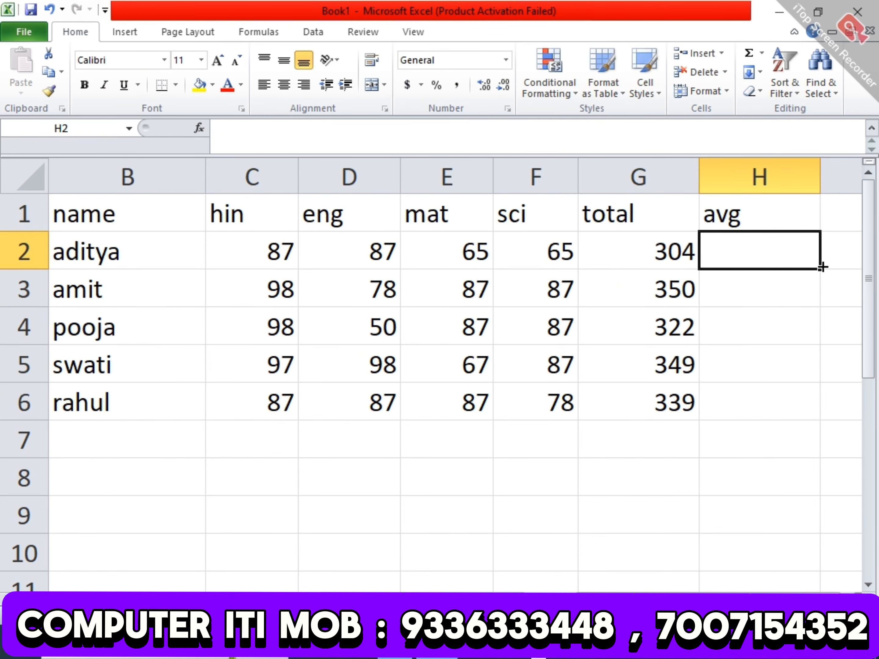
type("=")
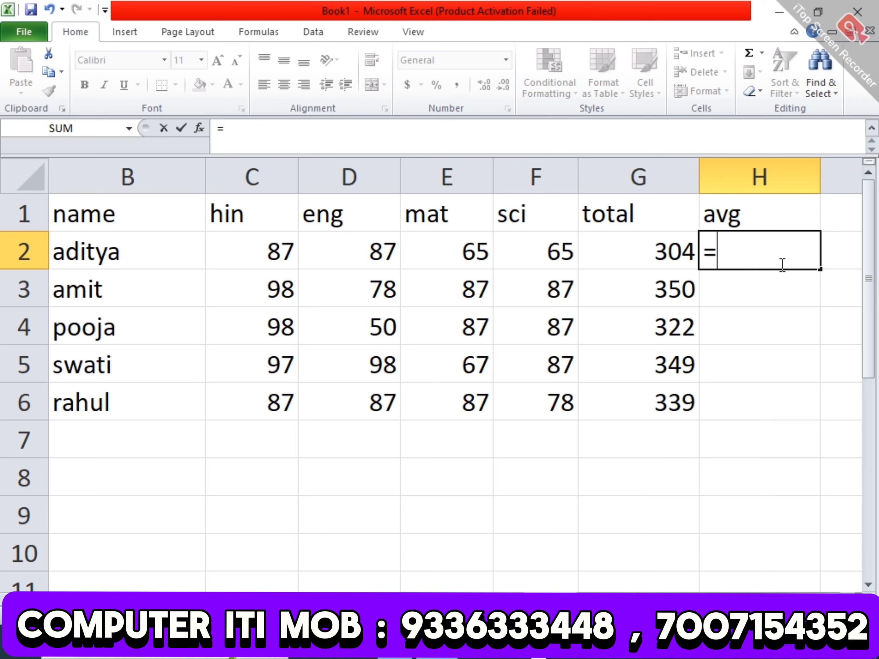
left_click(674, 260)
type("/")
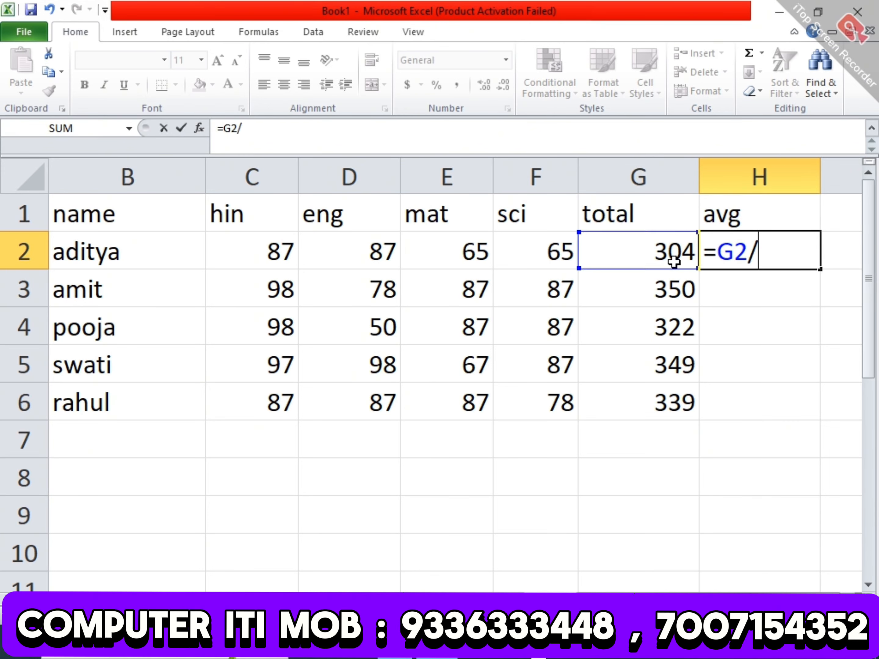
type("4")
key("Escape")
Enter the formula =G2/4 in cell H2 to average the first student's four marks.
type("=")
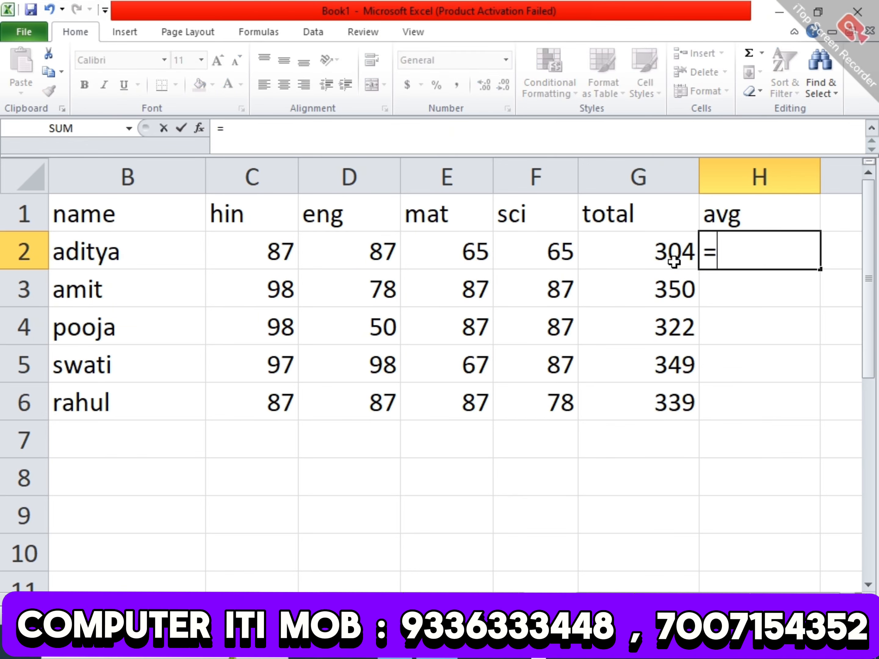
left_click(674, 262)
type("/")
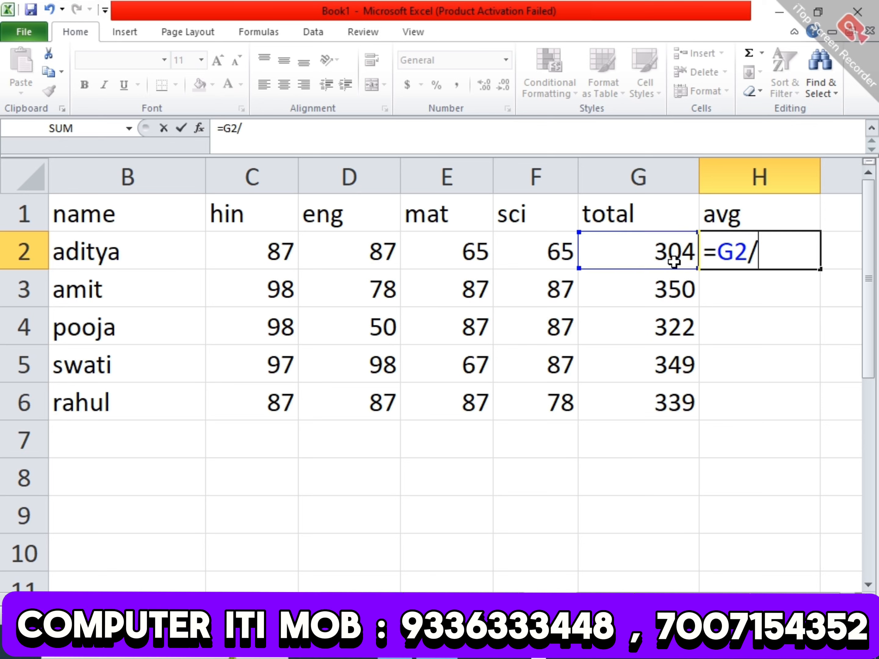
type("4")
key("Return")
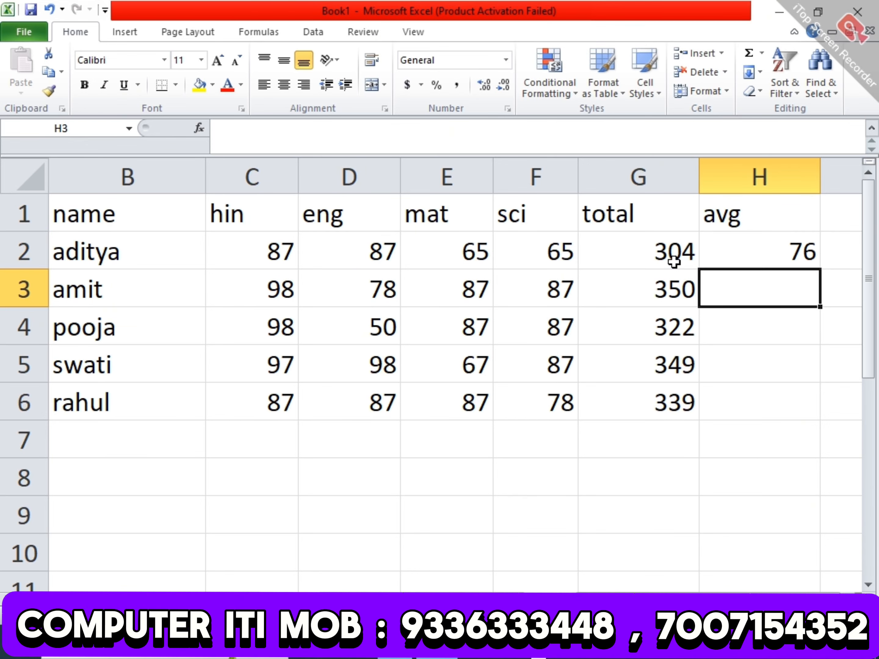
Fill the average formula from H2 down to H6 and narrow the name column B.
left_click(778, 254)
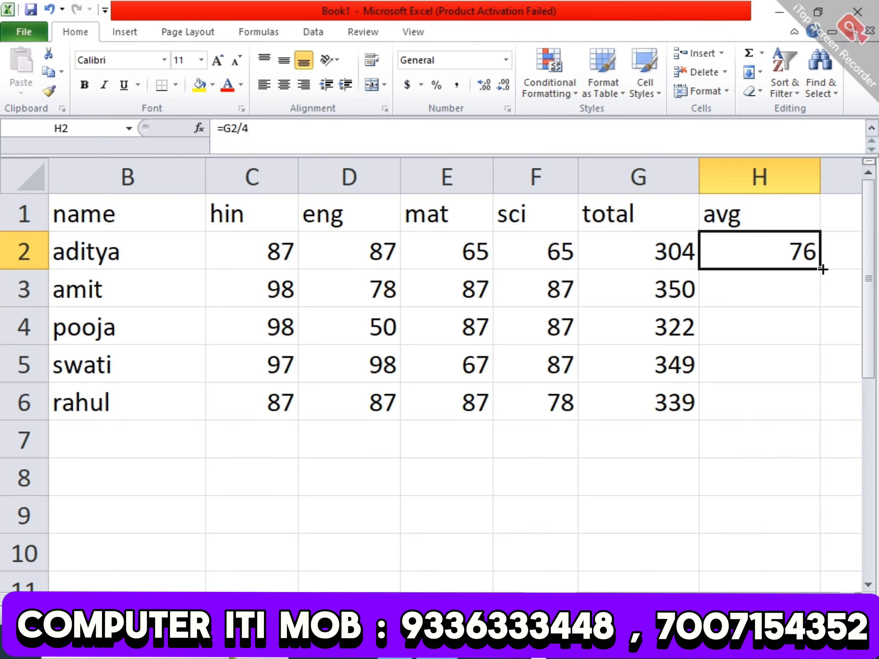
double_click(823, 270)
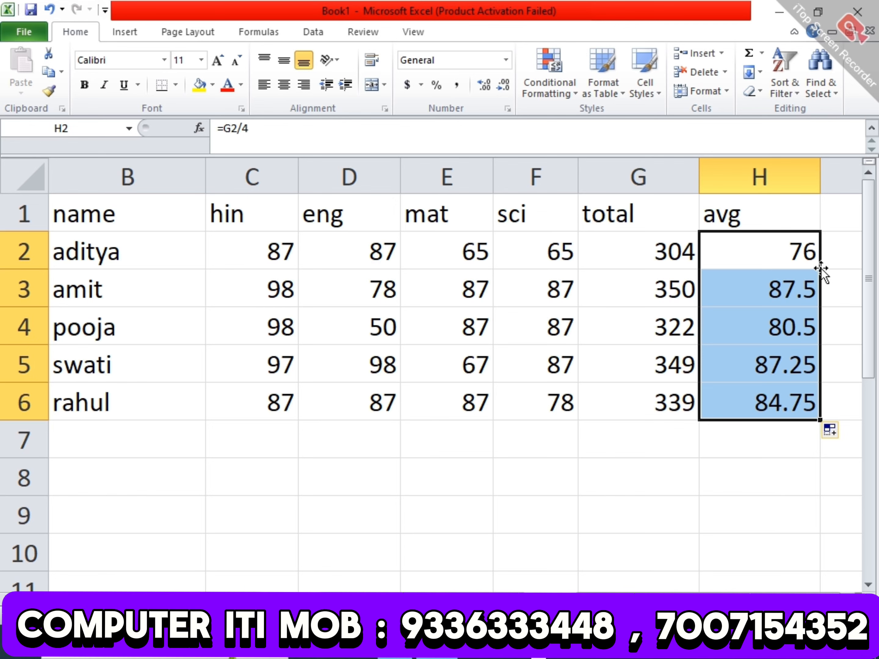
left_click_drag(723, 601, 683, 601)
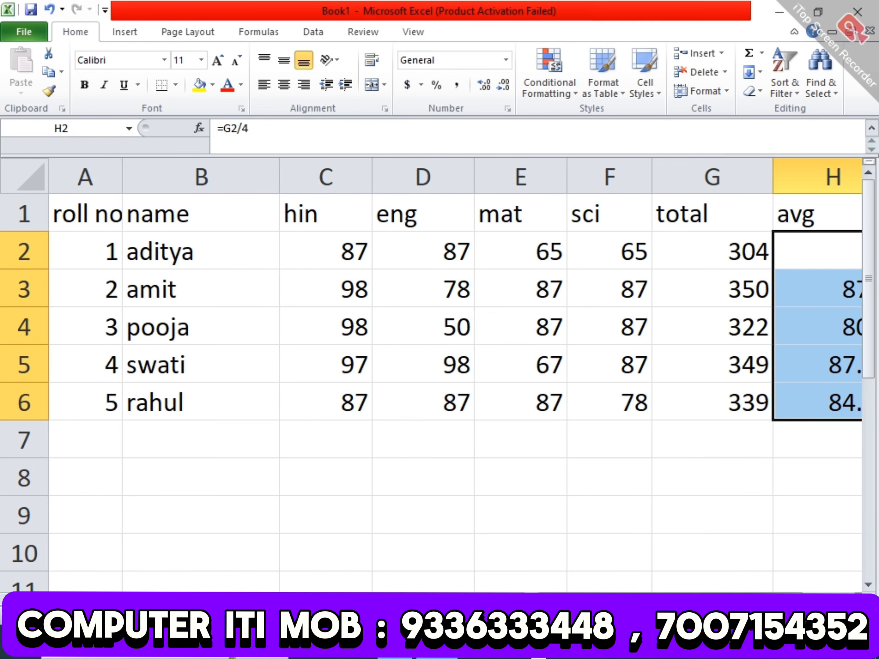
left_click_drag(277, 160, 215, 156)
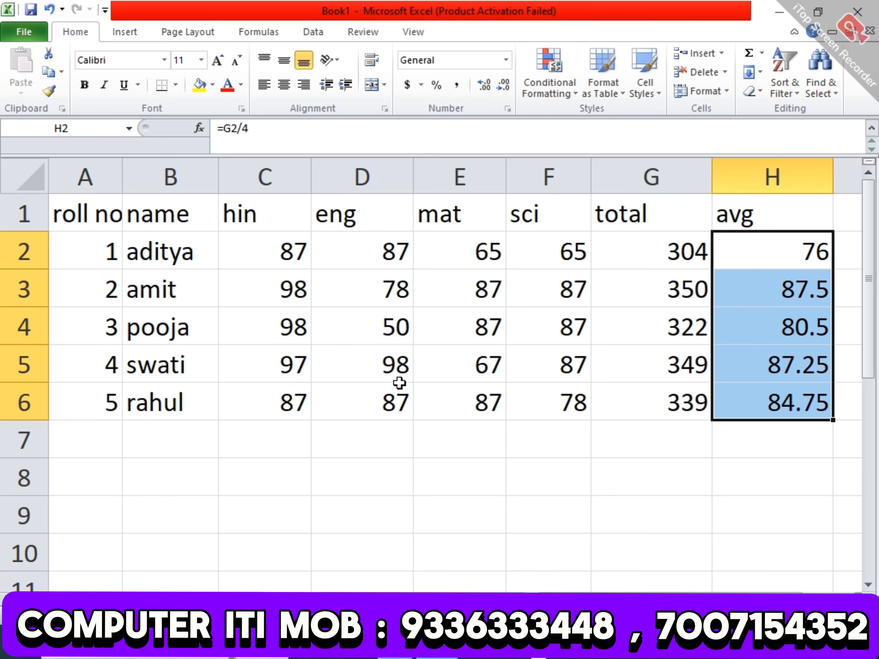
Start a new student record in row 7 with roll number 6 and the student's name.
left_click(101, 433)
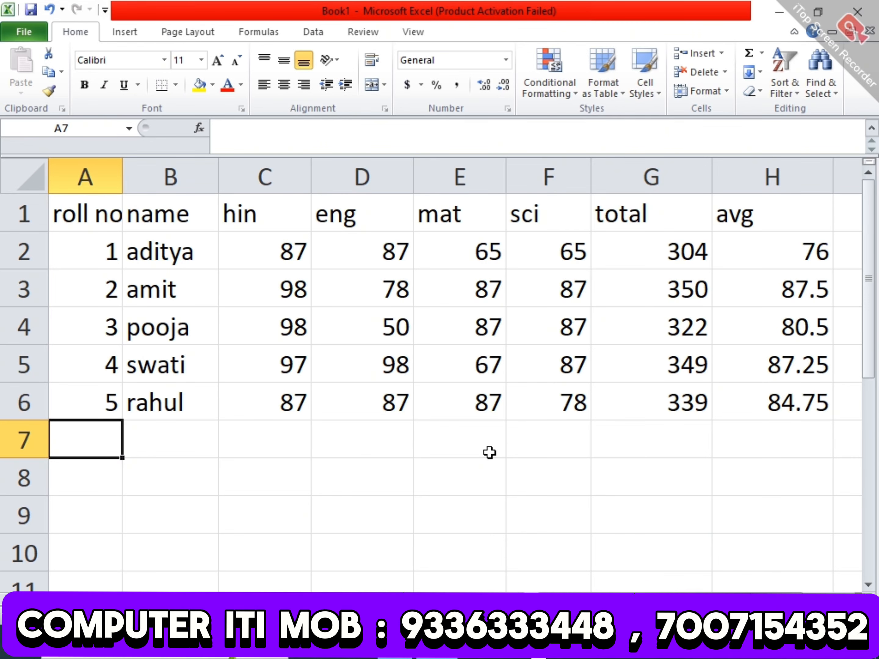
type("6")
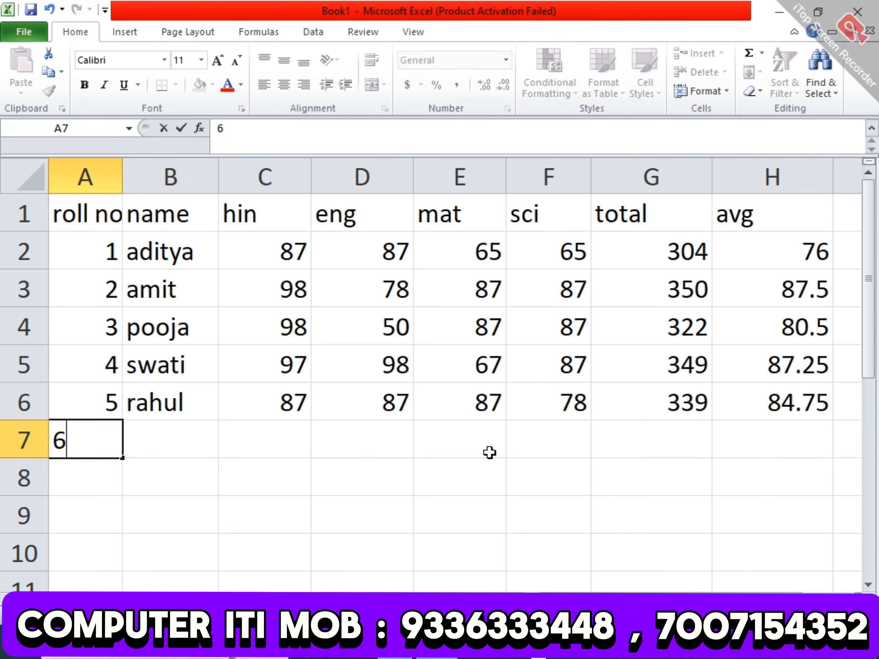
key("Tab")
type("de")
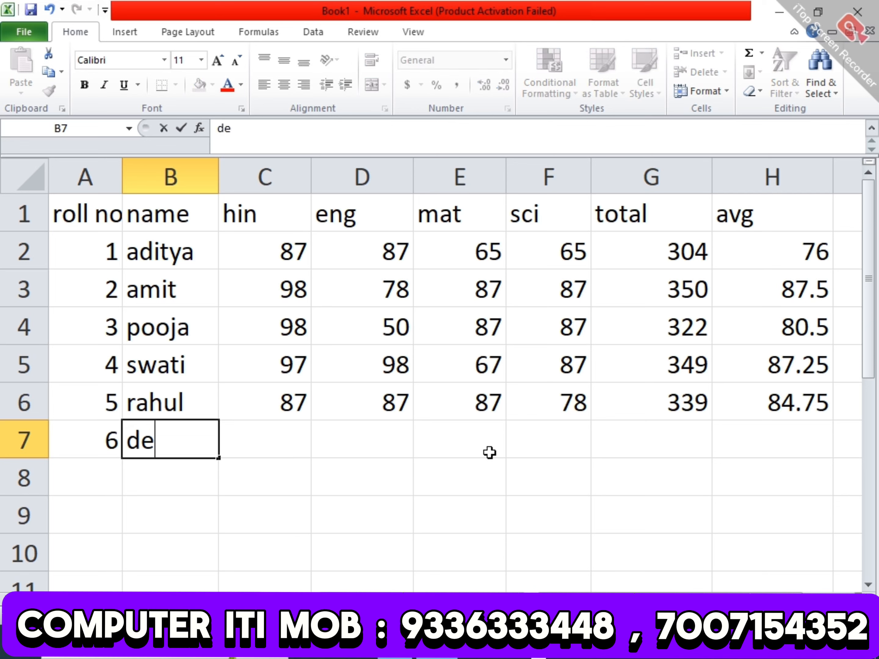
type("epak")
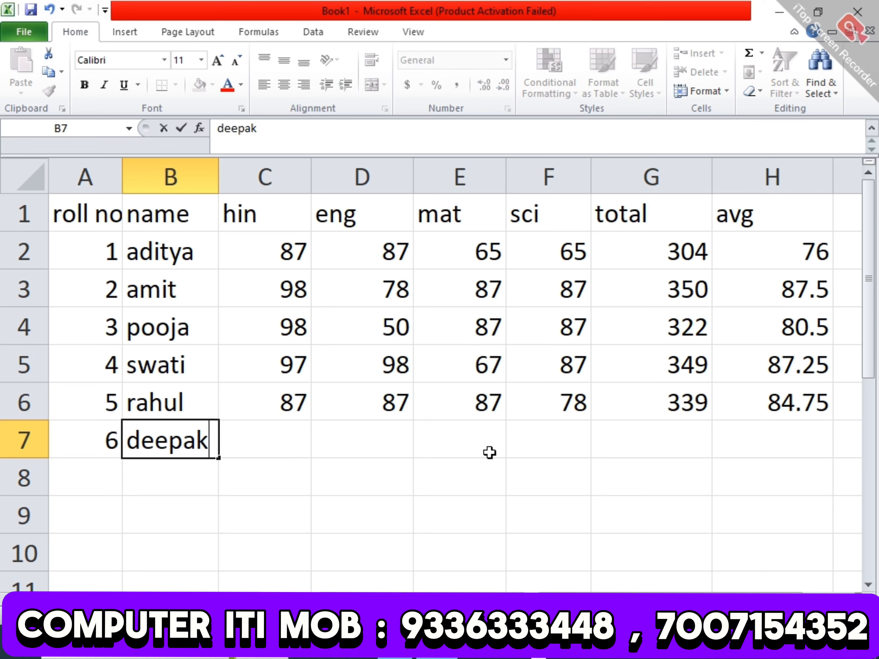
key("Tab")
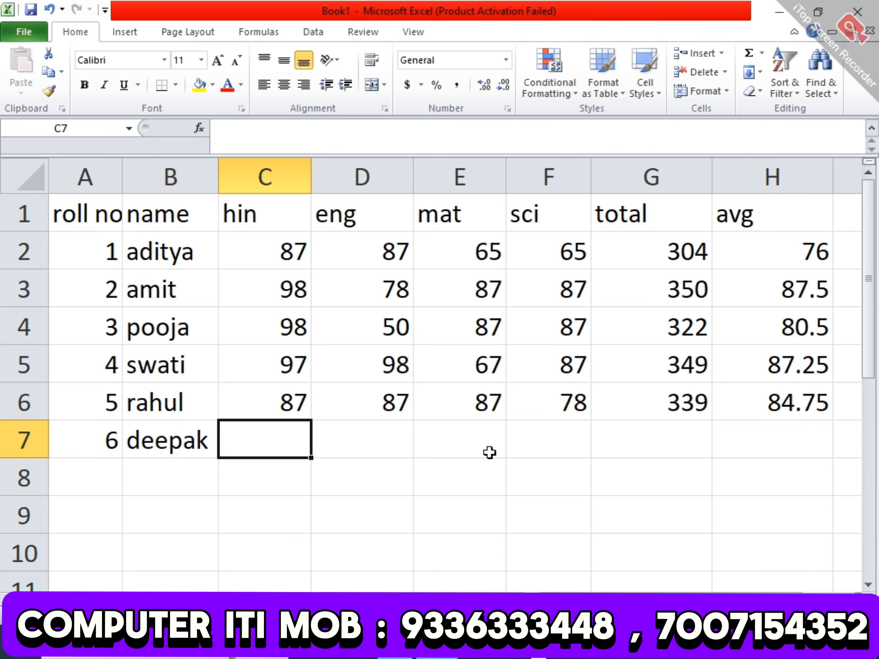
Enter the sixth student's marks in row 7: hin 85, eng 88, mat 95 and sci 92.
type("85")
key("Tab")
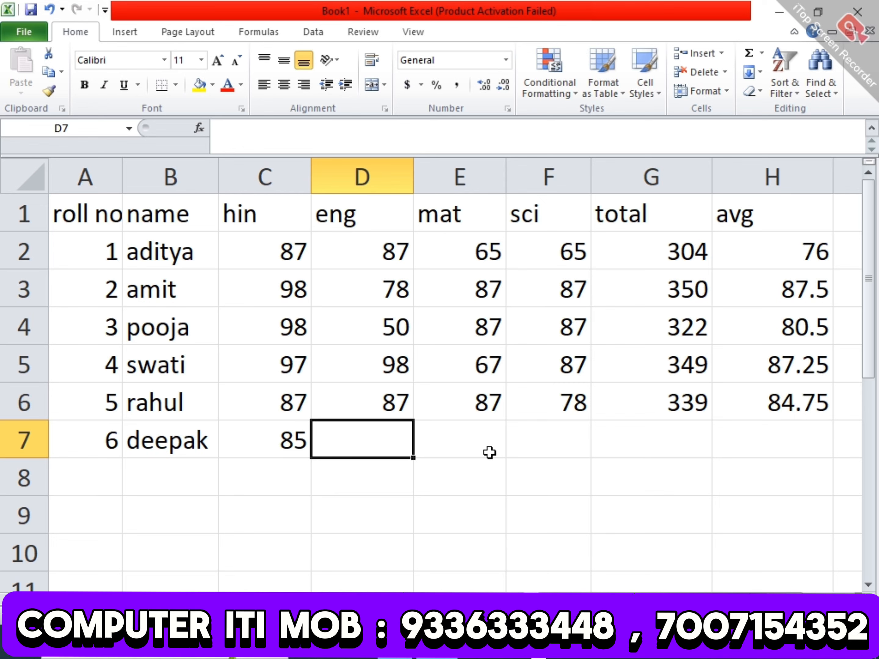
type("88")
key("Tab")
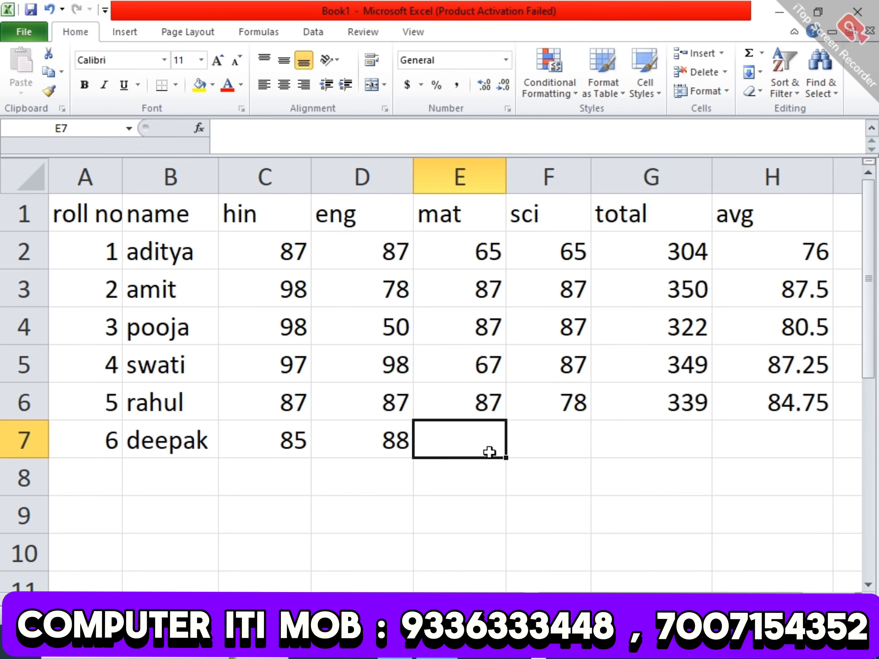
type("89")
key("BackSpace")
key("BackSpace")
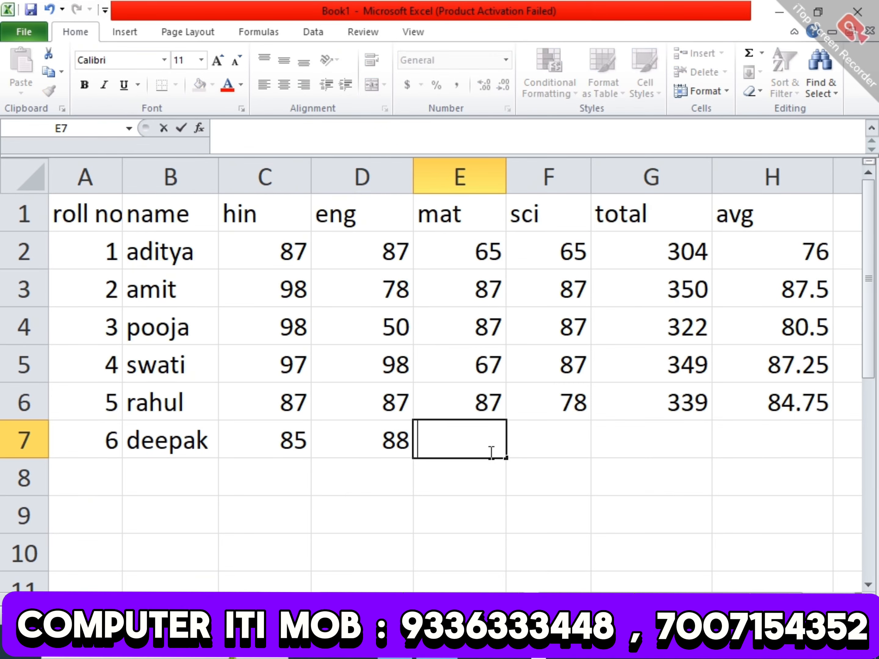
type("95")
key("Tab")
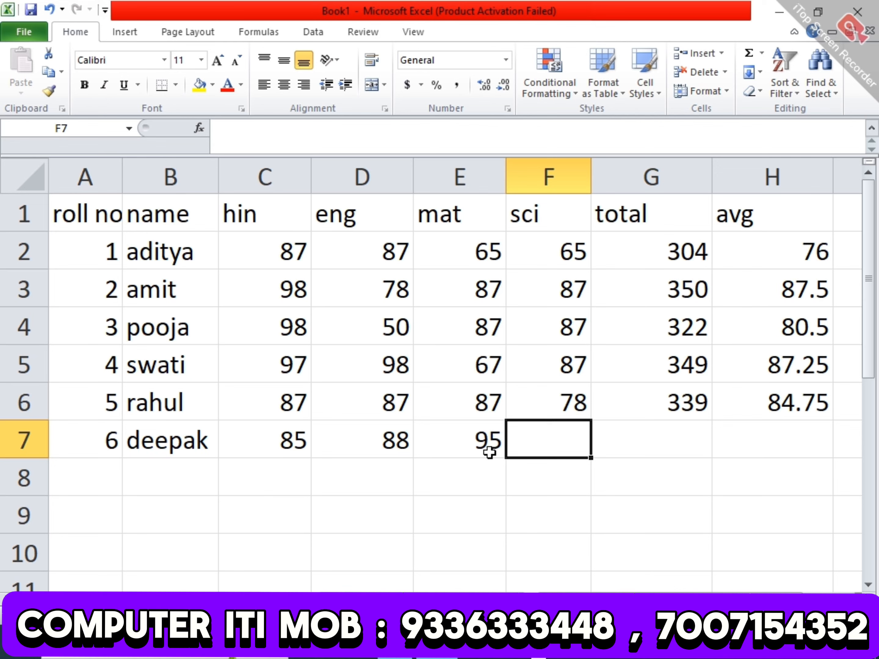
type("92")
key("Return")
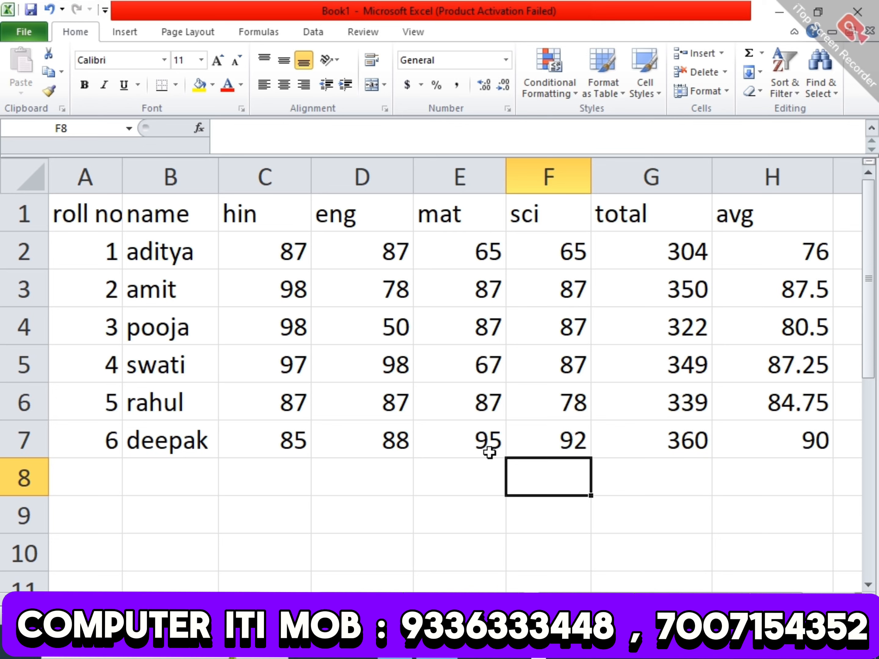
key("Left")
key("Left")
key("Left")
key("Left")
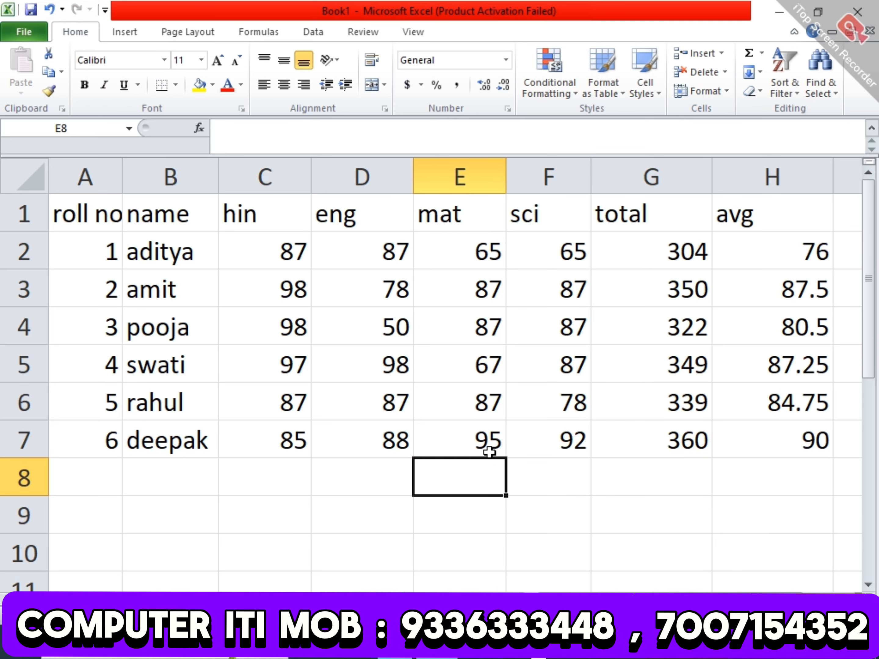
key("Down")
key("Left")
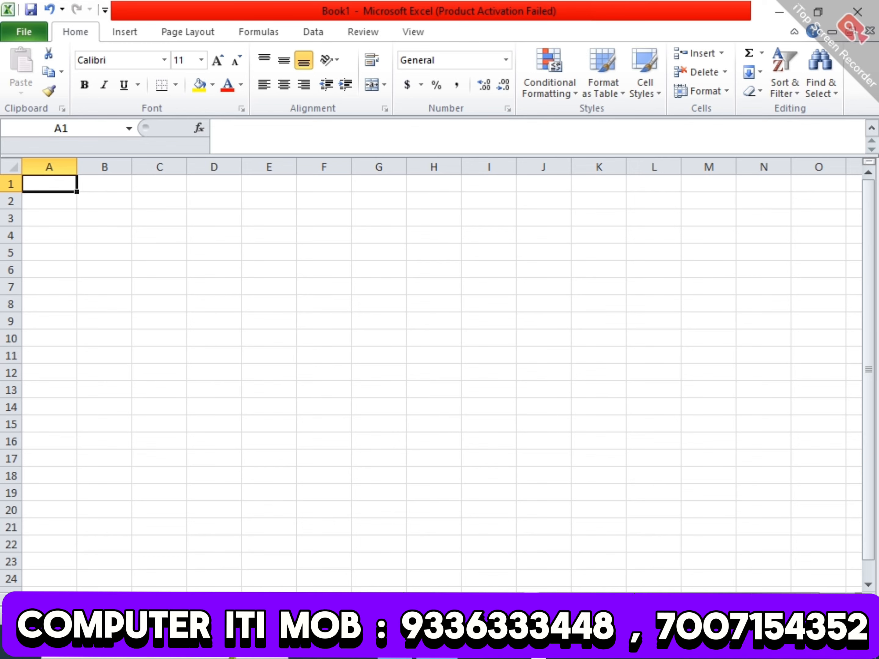
Start an item table by entering the headers sr, item and qty in cells A2 to C2.
left_click(857, 616)
left_click(858, 616)
left_click(858, 615)
left_click(858, 616)
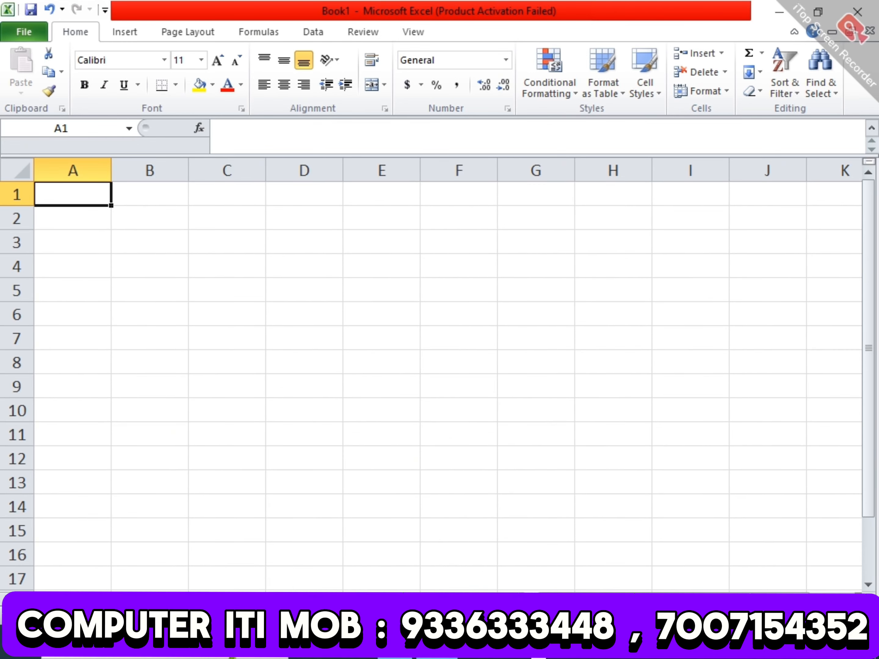
key("Right")
key("Left")
key("Down")
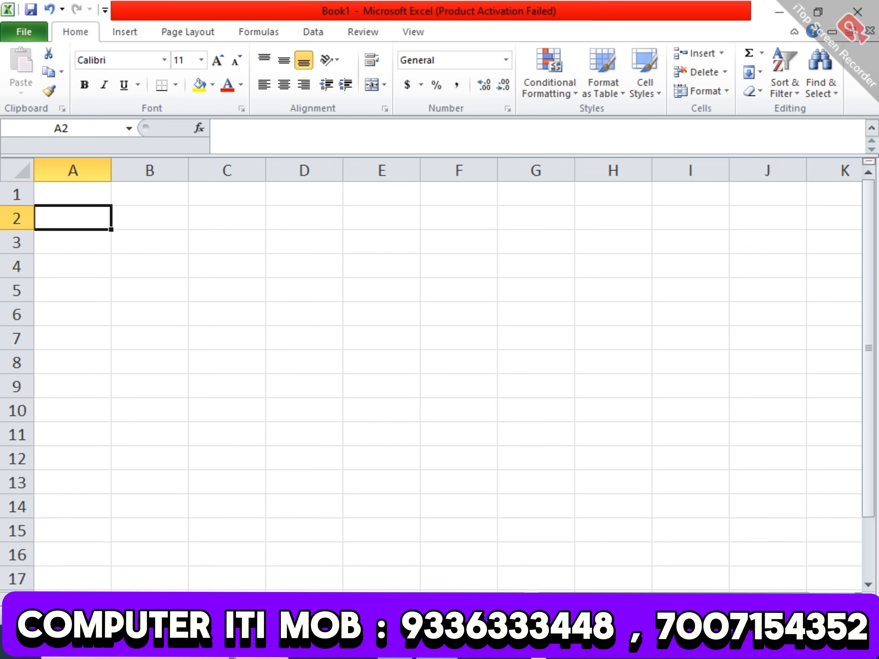
type("sr")
key("Tab")
type("item")
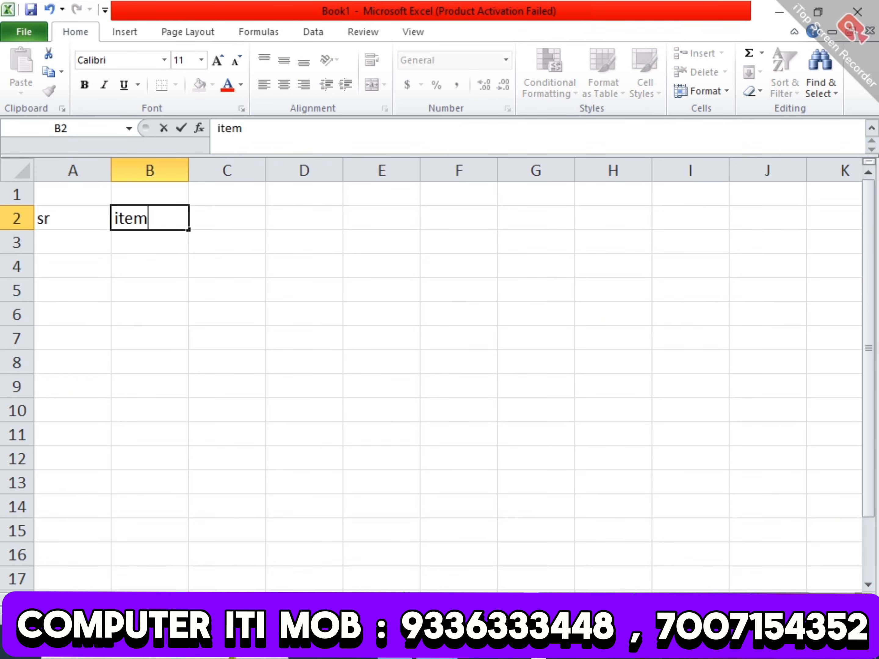
key("Tab")
type("qty")
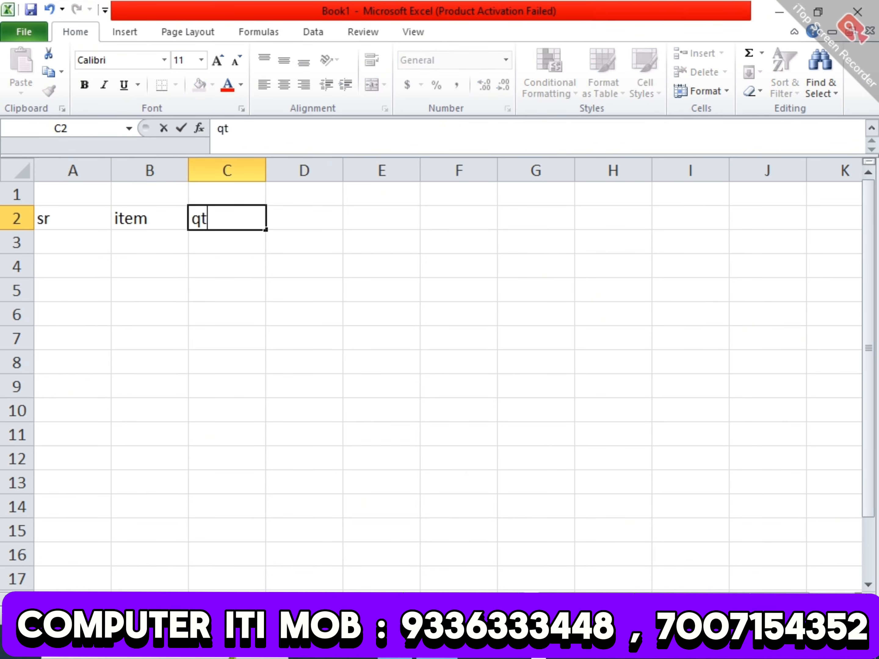
Add the headers rate, discount and net amt in cells D2 to F2.
key("Tab")
type("rate")
key("Tab")
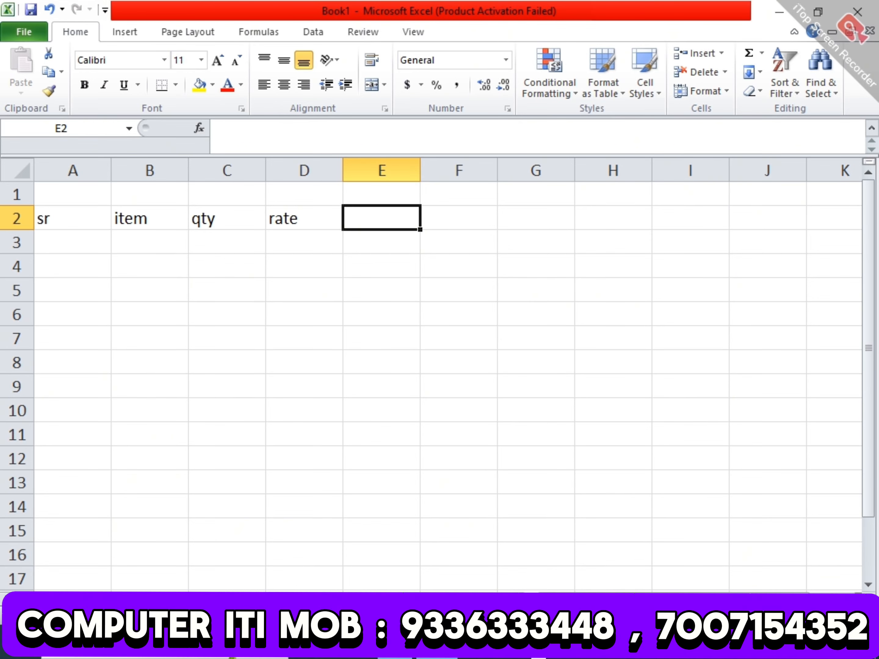
type("discount")
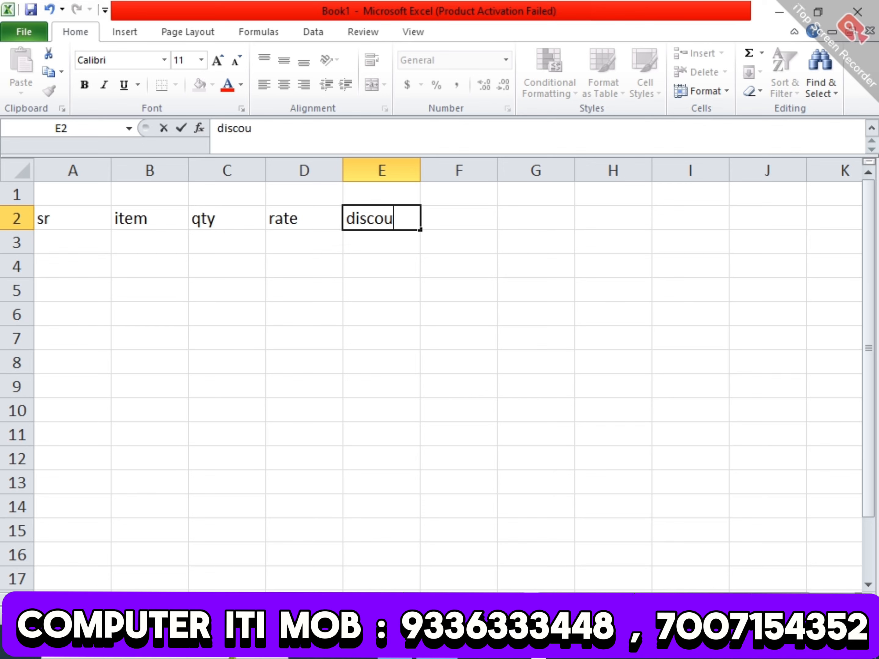
key("Tab")
type("net amt")
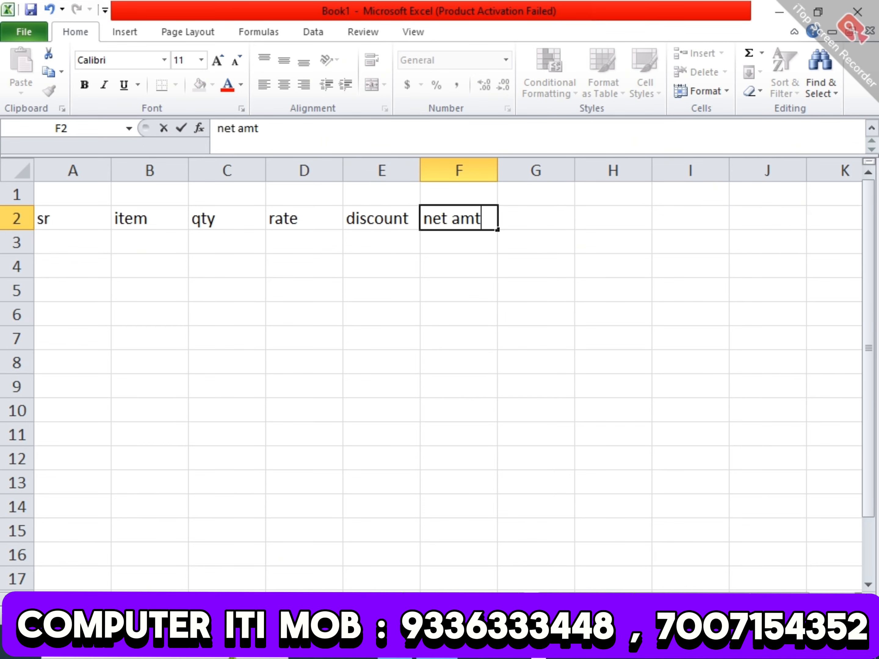
key("Return")
Enter the serial numbers 1 to 5 in cells A3 to A7 and select cell B3.
type("1")
key("Return")
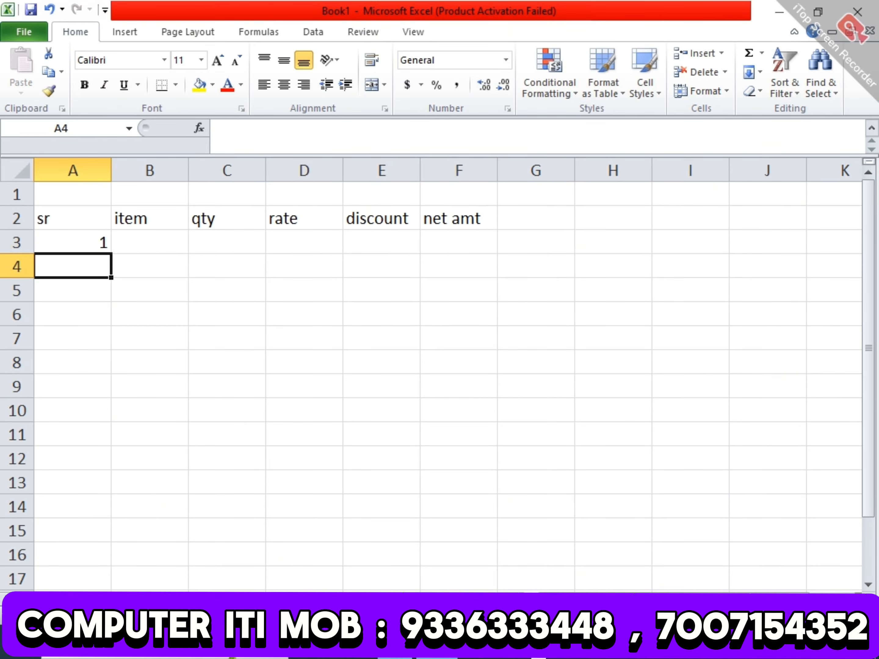
type("22")
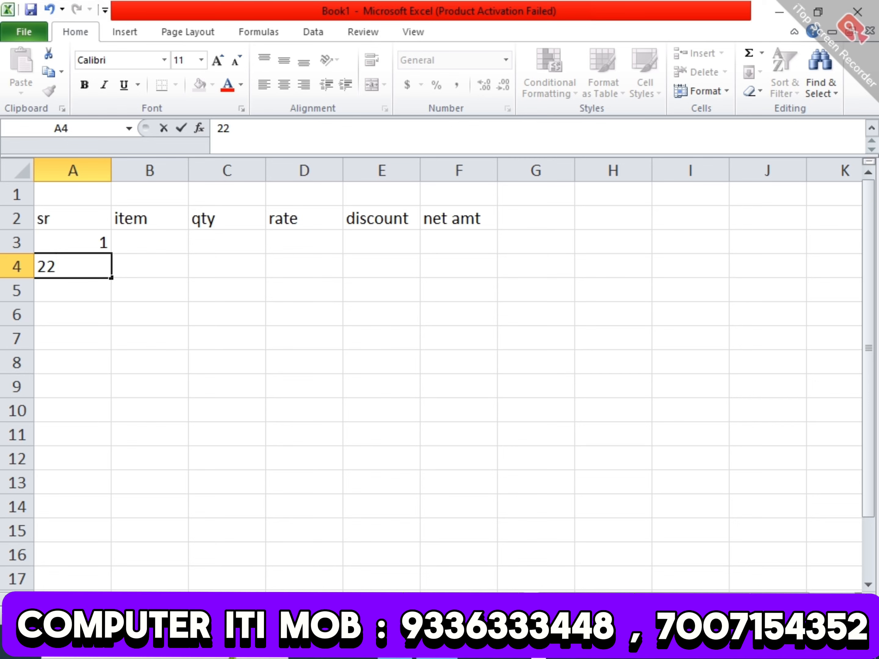
key("BackSpace")
key("Return")
type("3")
key("Return")
type("4")
key("Return")
type("5")
key("Up")
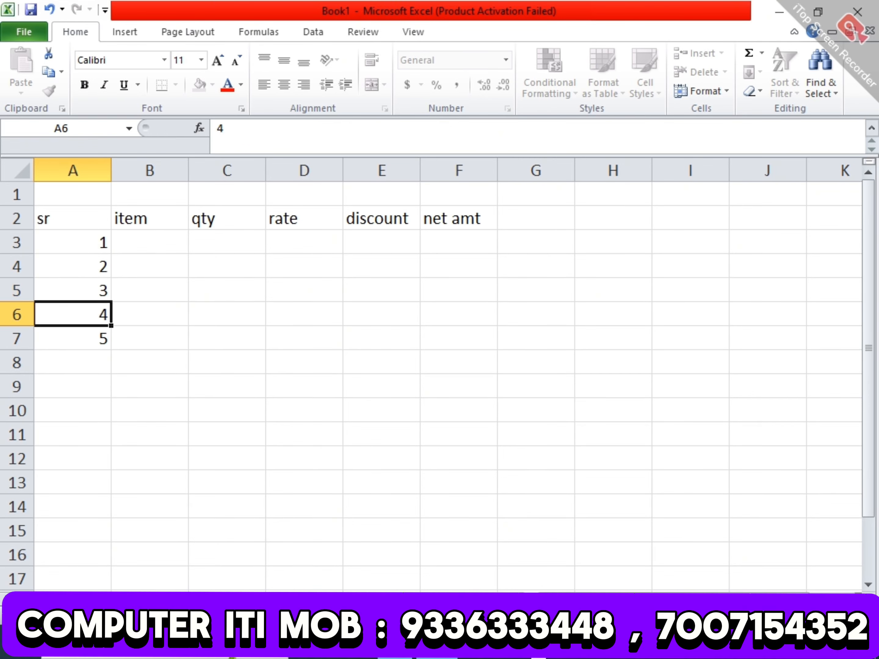
key("Up")
key("Up")
key("Up")
key("Right")
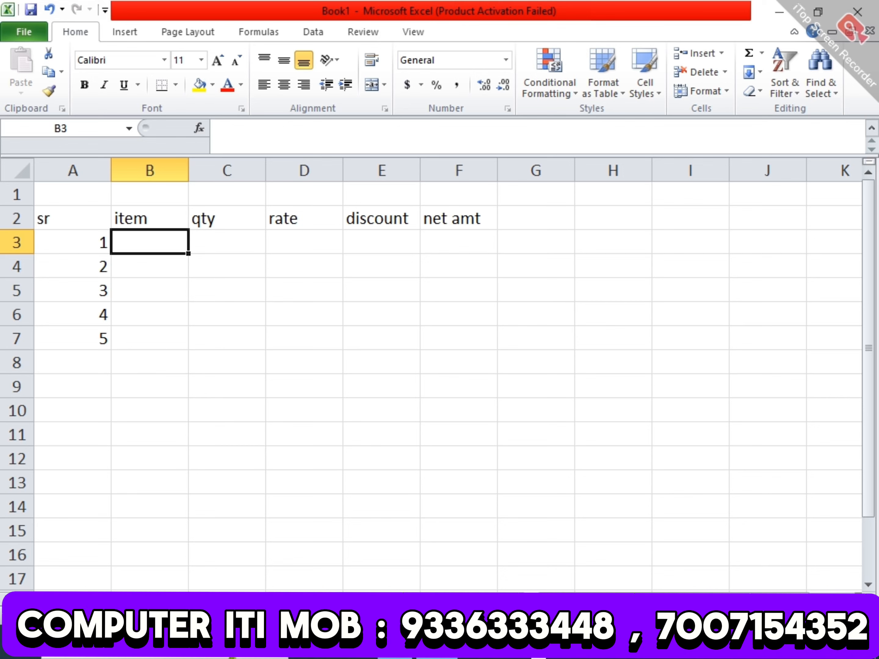
Enter sprey, pen and book as the first three item names in cells B3 to B5.
type("sprey")
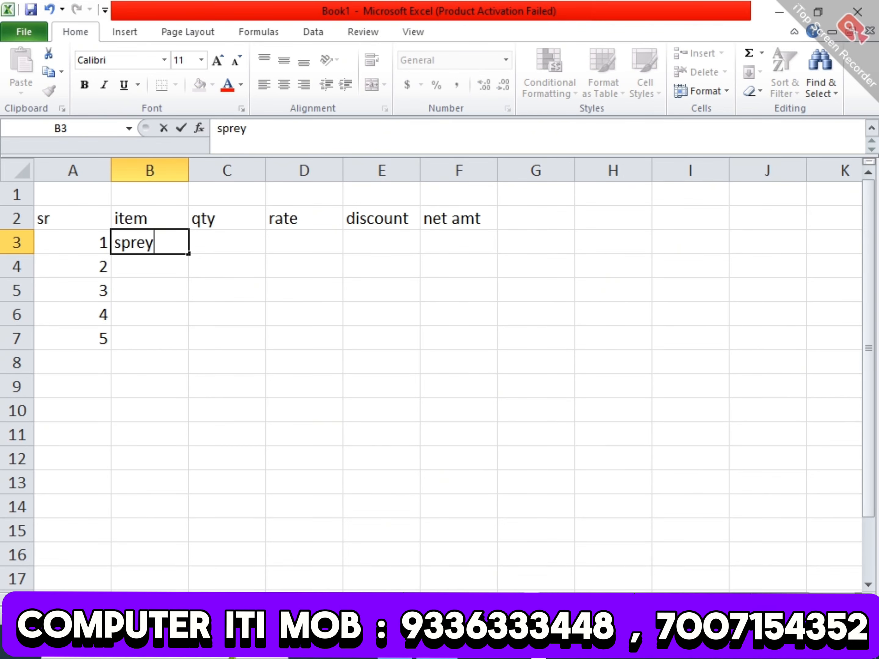
key("Return")
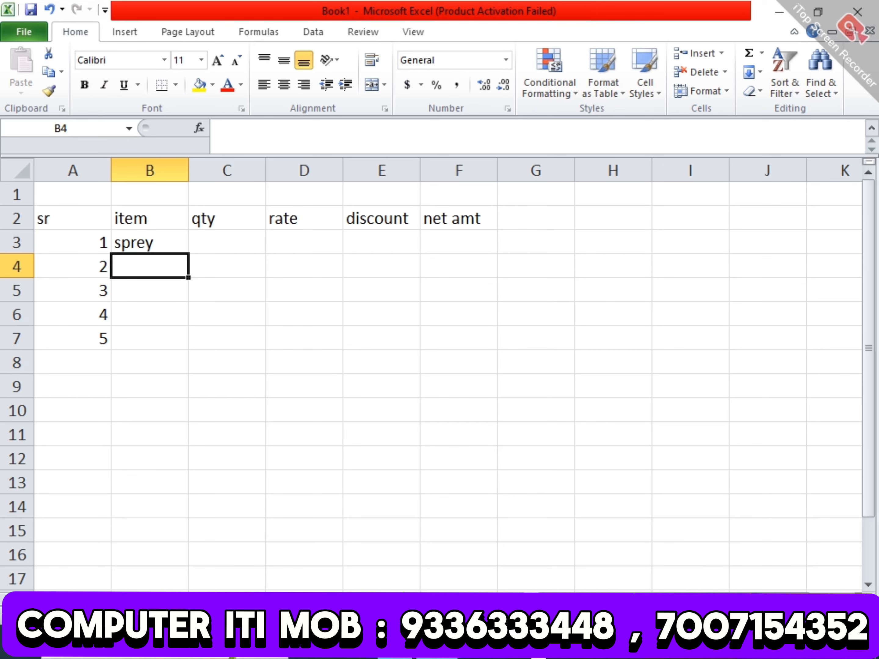
type("pen")
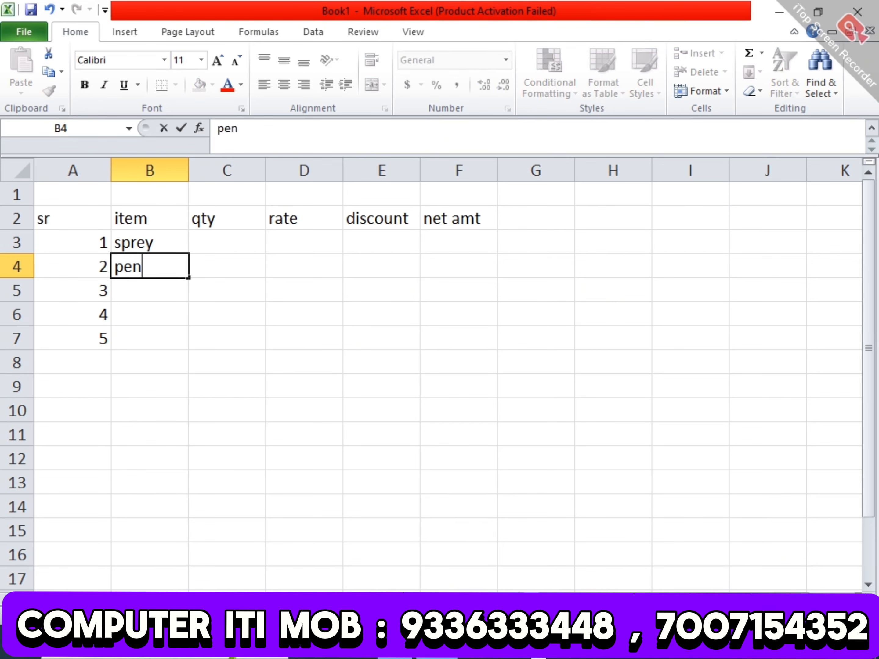
key("Return")
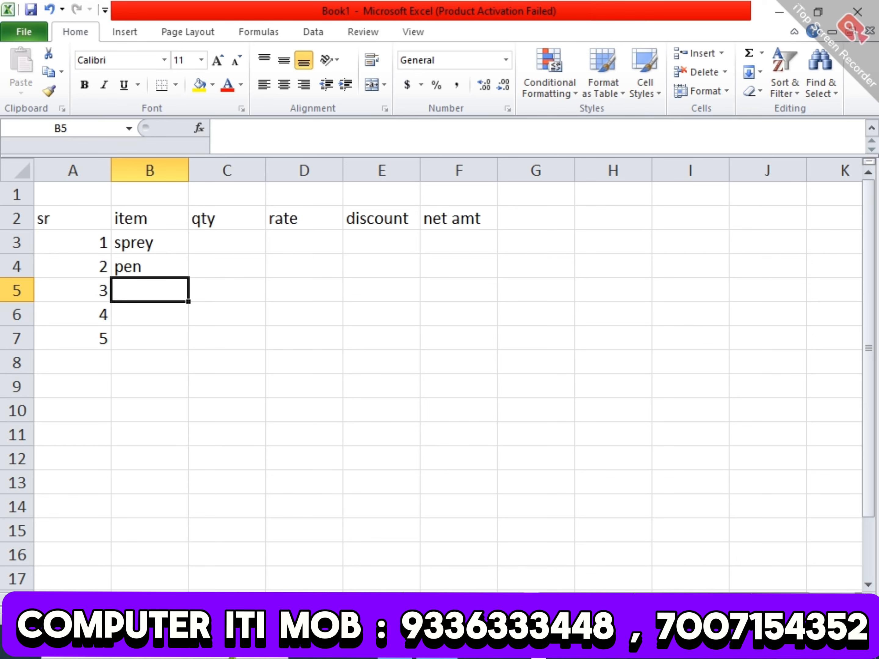
type("mobi")
key("Escape")
type("book")
key("Return")
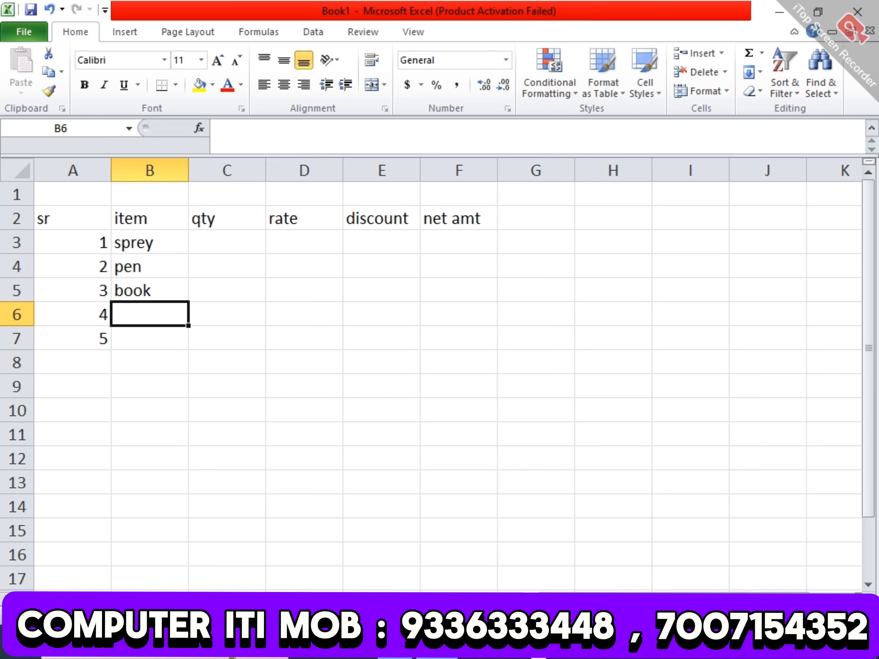
type("chair")
key("Escape")
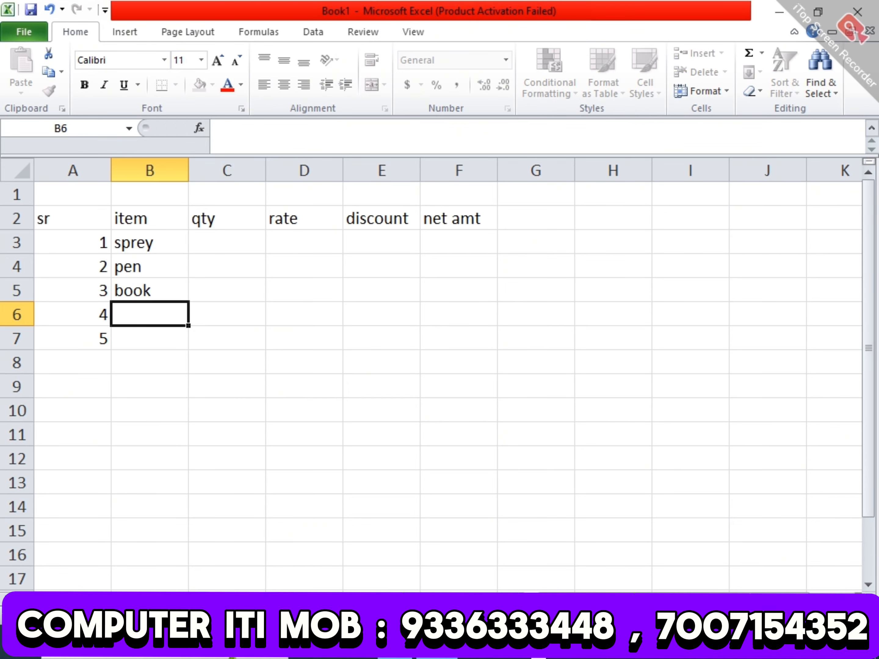
Clear the item names from cells B3 to B5 and return to cell B3.
key("Up")
key("Up")
key("Up")
key("Delete")
key("Down")
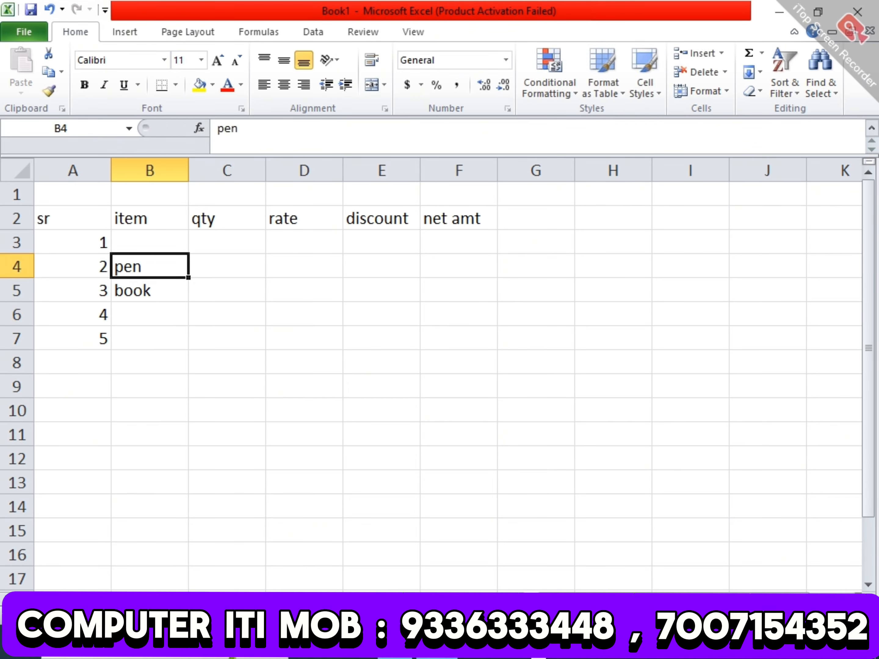
key("Delete")
key("Down")
key("Delete")
key("Up")
key("Up")
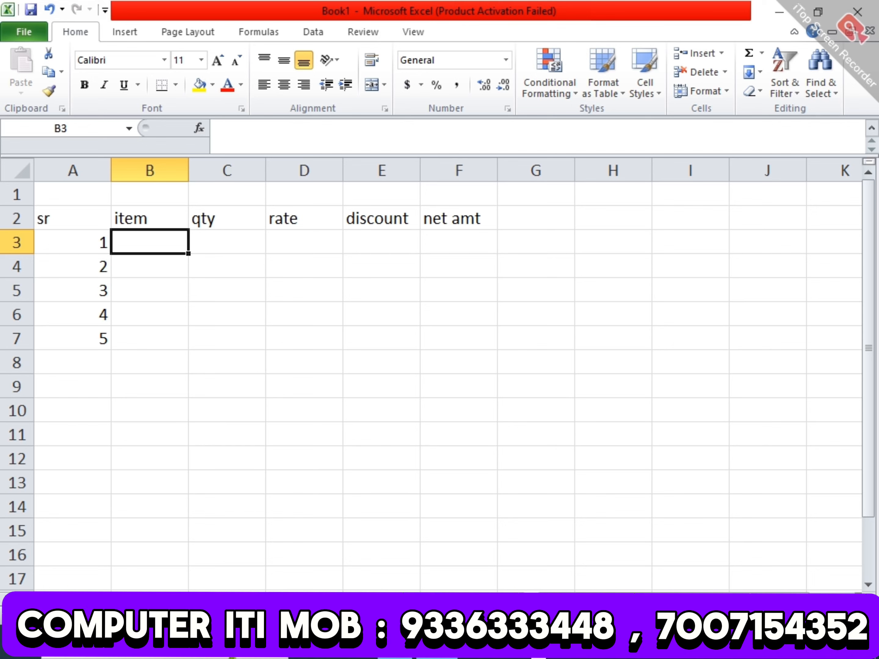
Enter the item names colgate, bread, tea, biscuit and sugar in cells B3 to B7.
type("colgae")
key("BackSpace")
type("t")
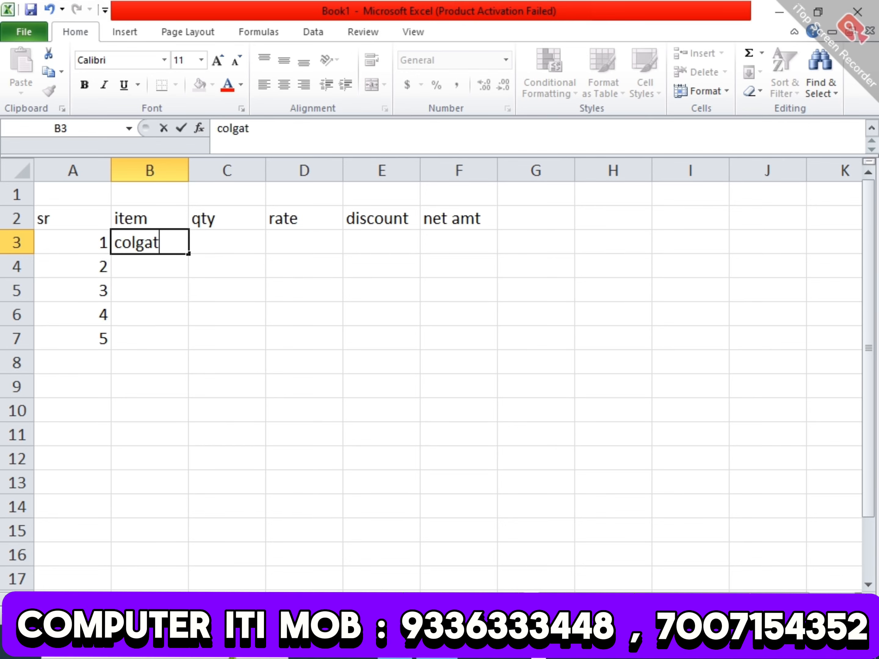
type("e")
key("Return")
type("bread")
key("Return")
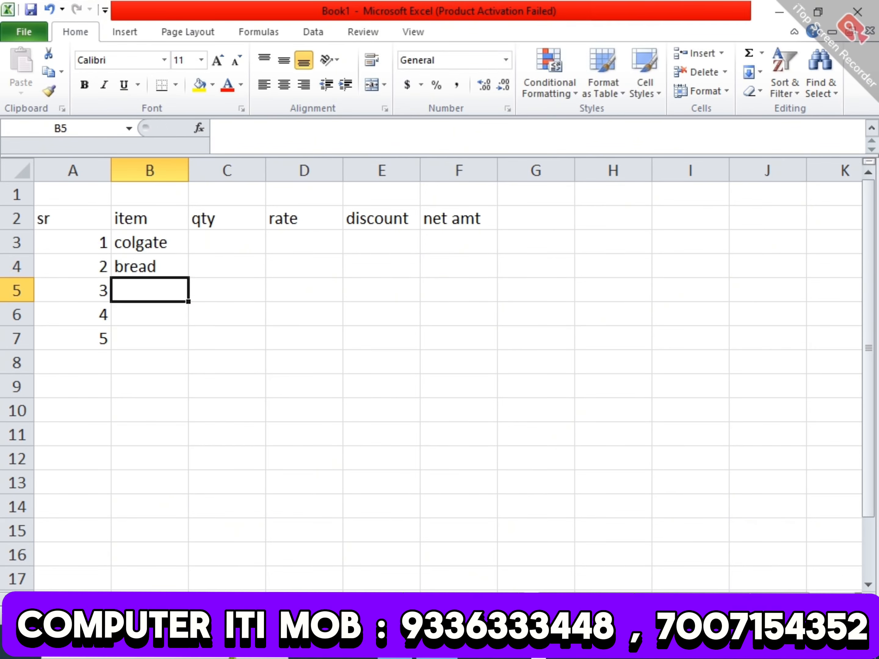
type("tea")
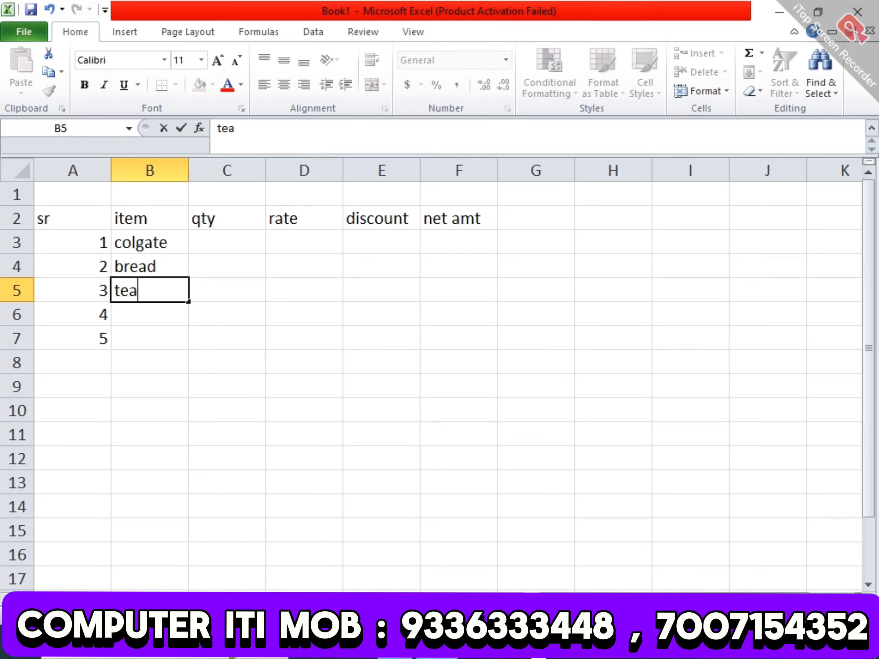
key("Return")
type("biscuit")
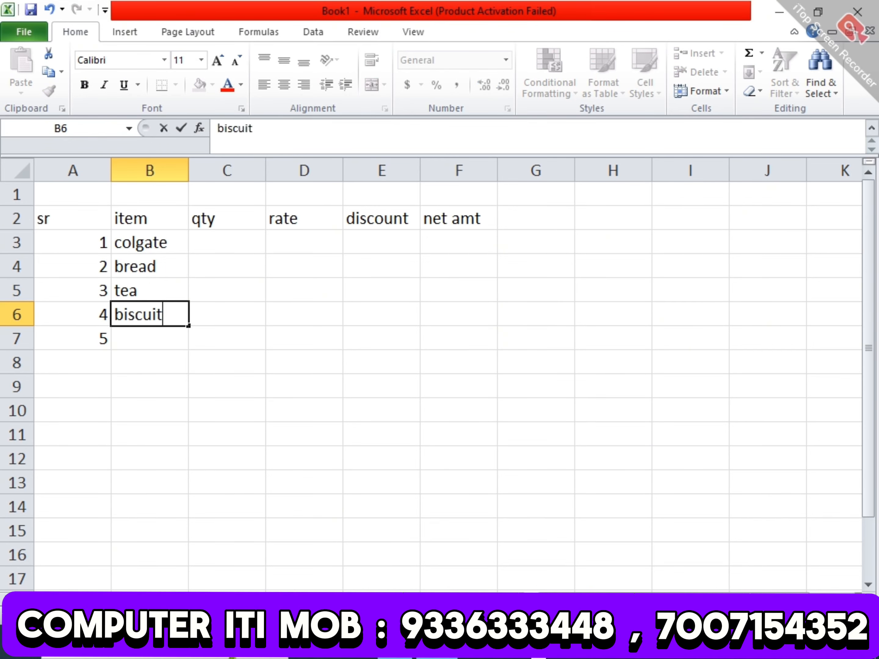
key("Return")
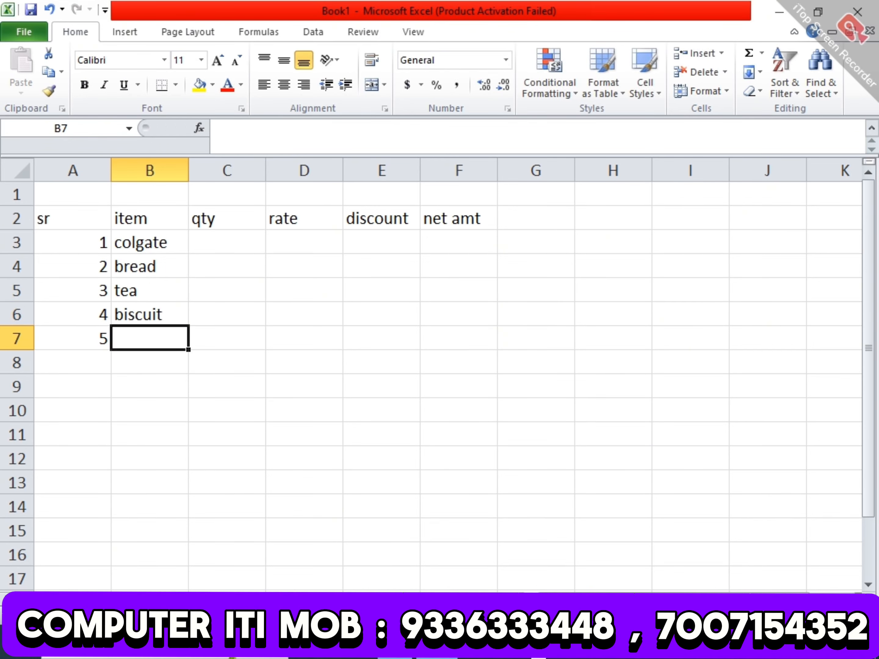
type("sugar")
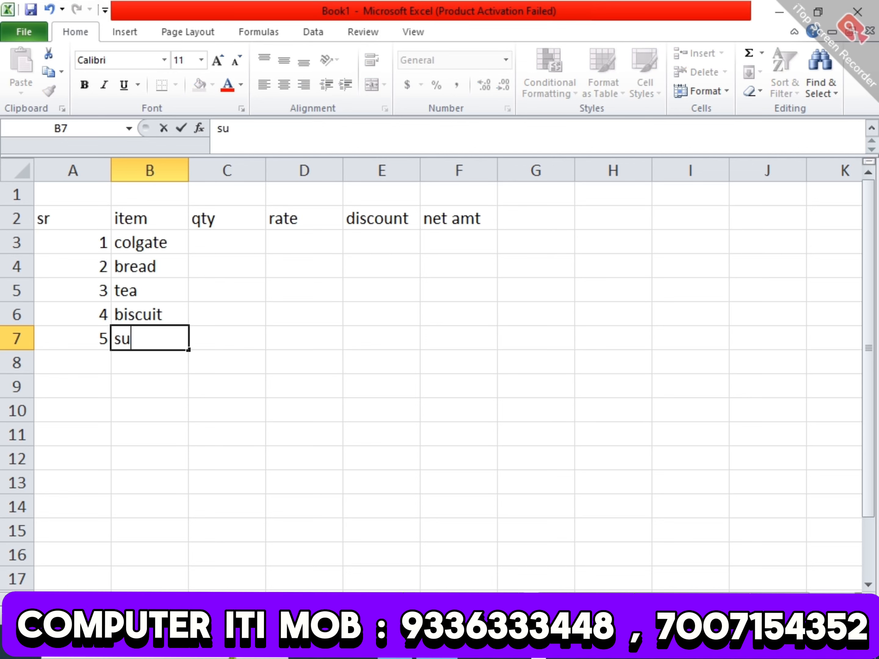
Fill the qty column from C3 to C7 with 1, 1, 1, 2 and 2.
key("Up")
key("Up")
key("Up")
key("Up")
key("Right")
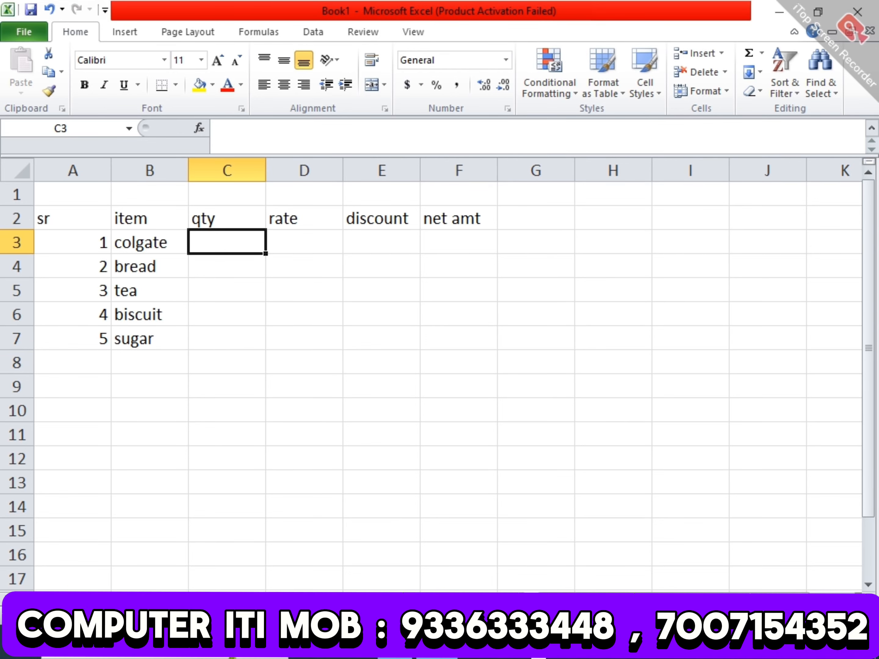
type("1")
key("Return")
type("1")
key("Return")
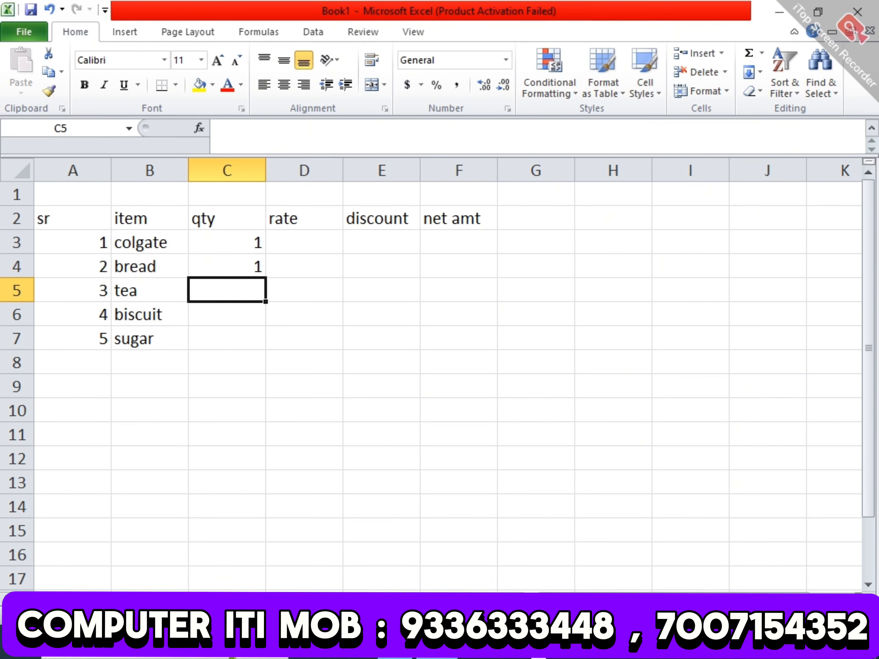
type("1")
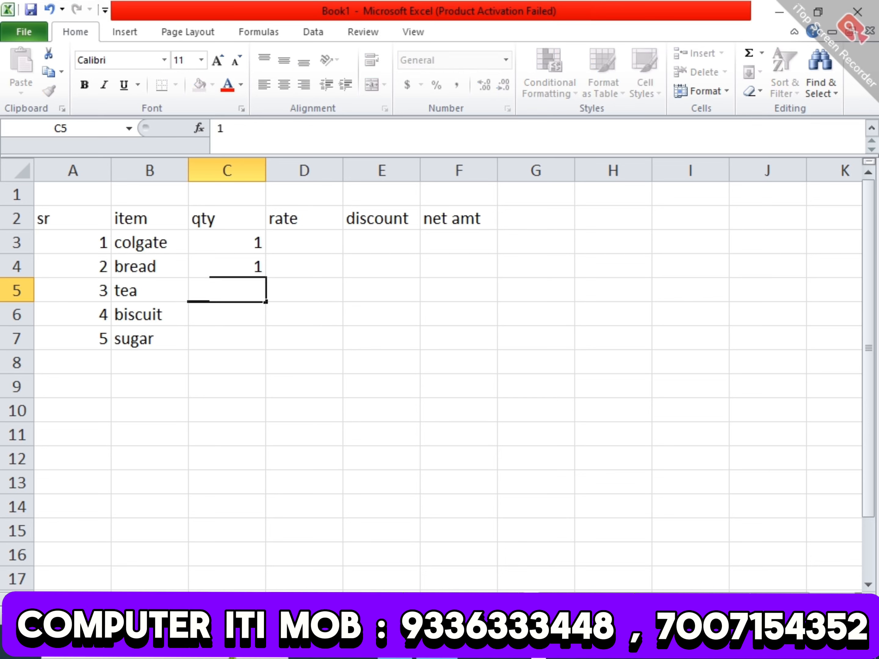
key("Return")
type("2")
key("Return")
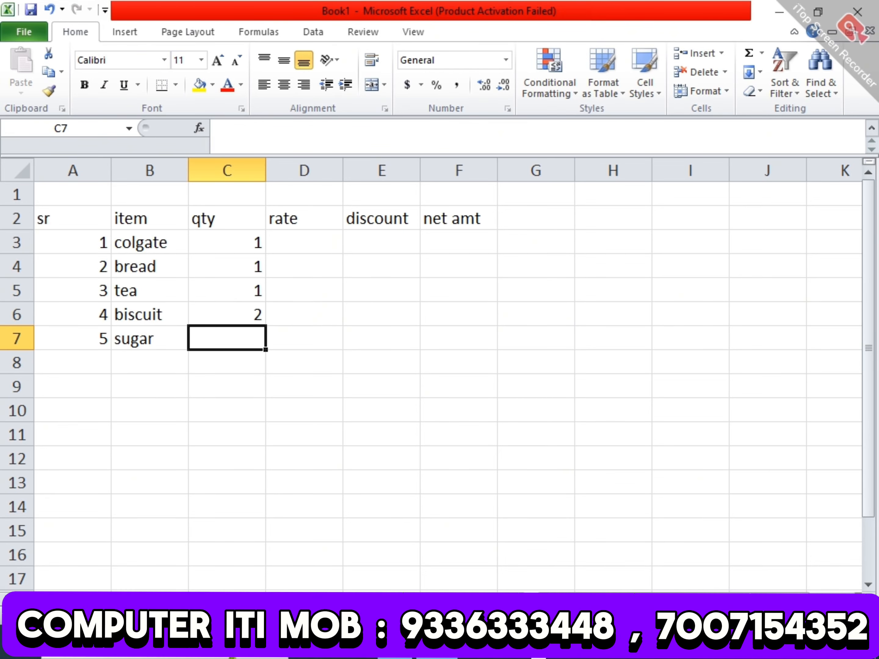
type("2")
Fill the rate column from D3 to D7 with 50, 20, 120, 25 and 58.
key("Up")
key("Up")
key("Up")
key("Up")
key("Right")
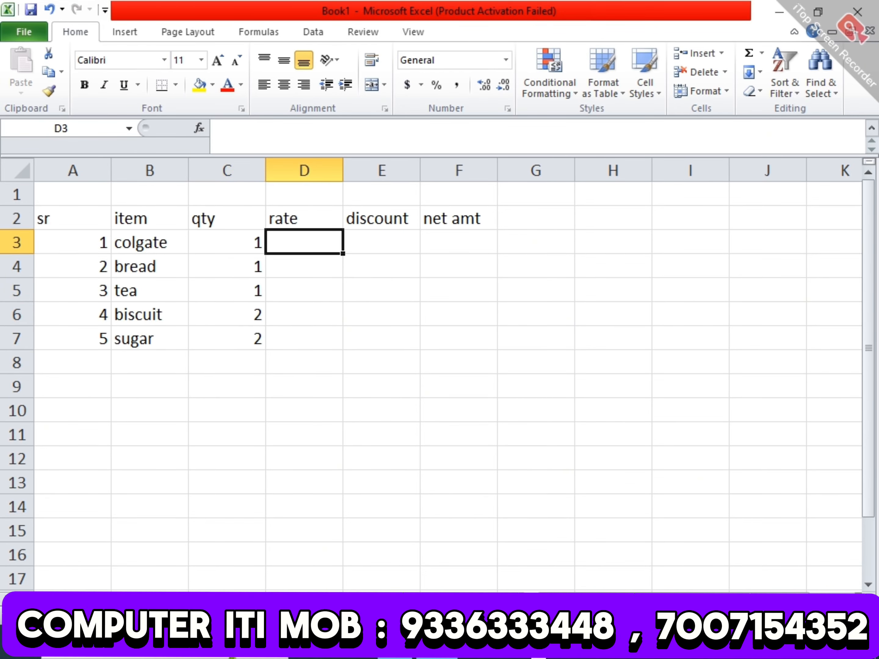
type("50")
key("Return")
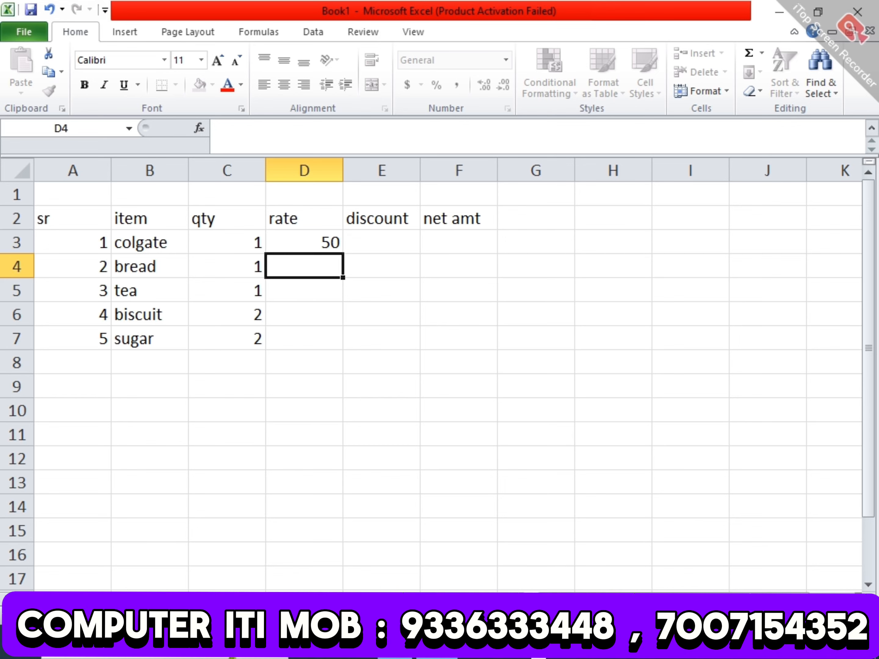
type("20")
key("Return")
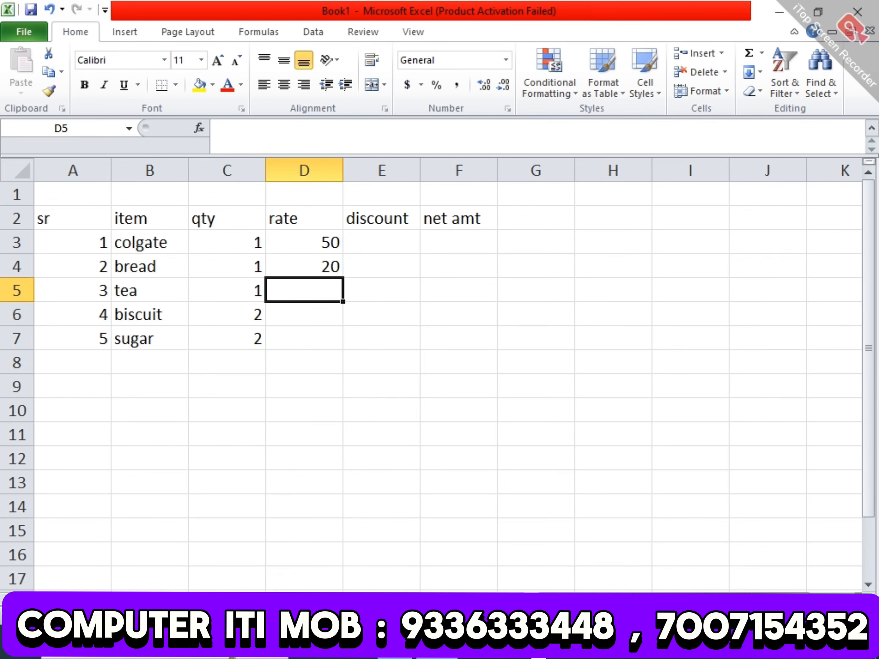
type("120")
key("Return")
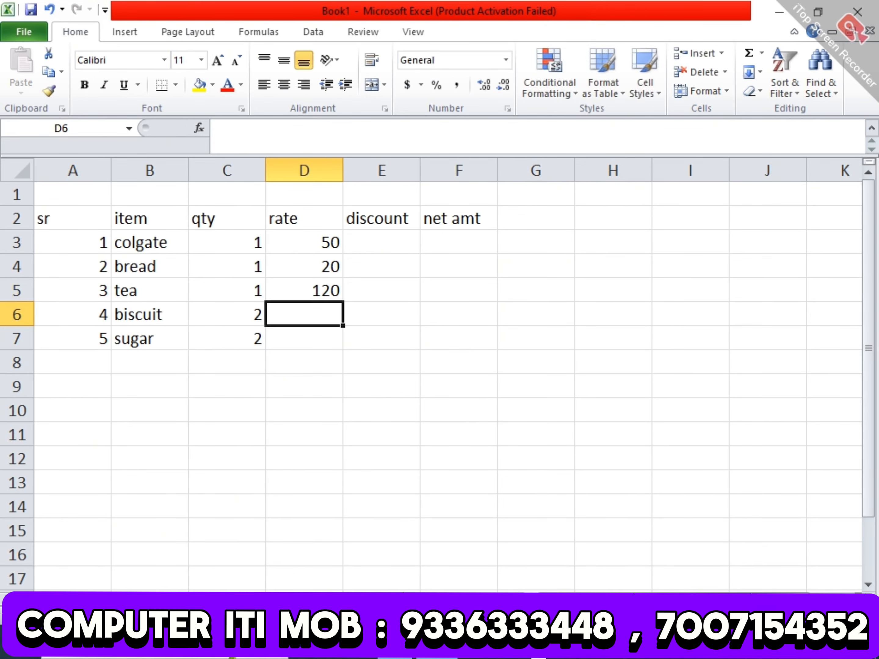
type("25")
key("Return")
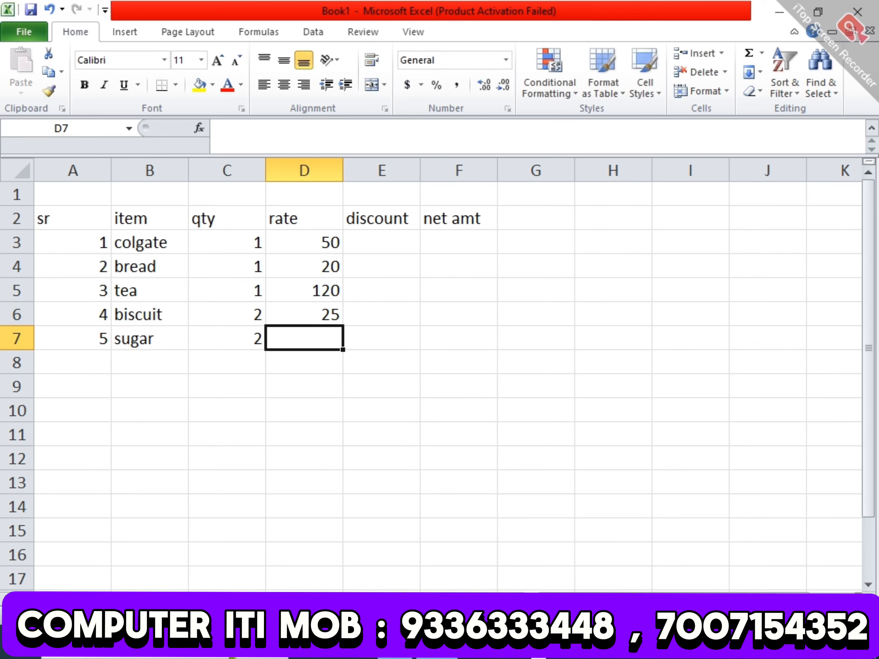
type("58")
key("Up")
key("Up")
key("Up")
key("Up")
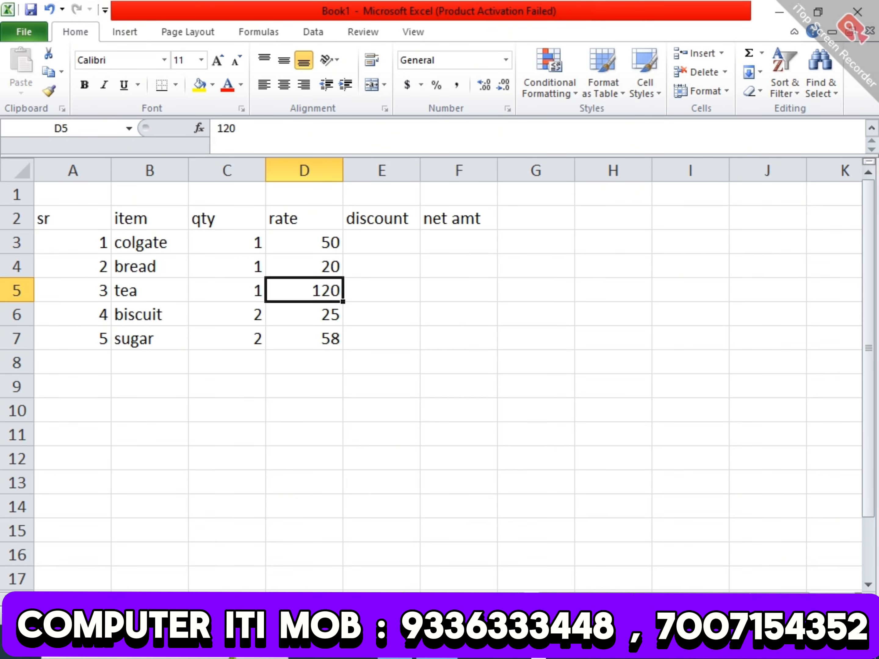
Replace the discount header in cell E2 with amount.
key("Right")
key("Up")
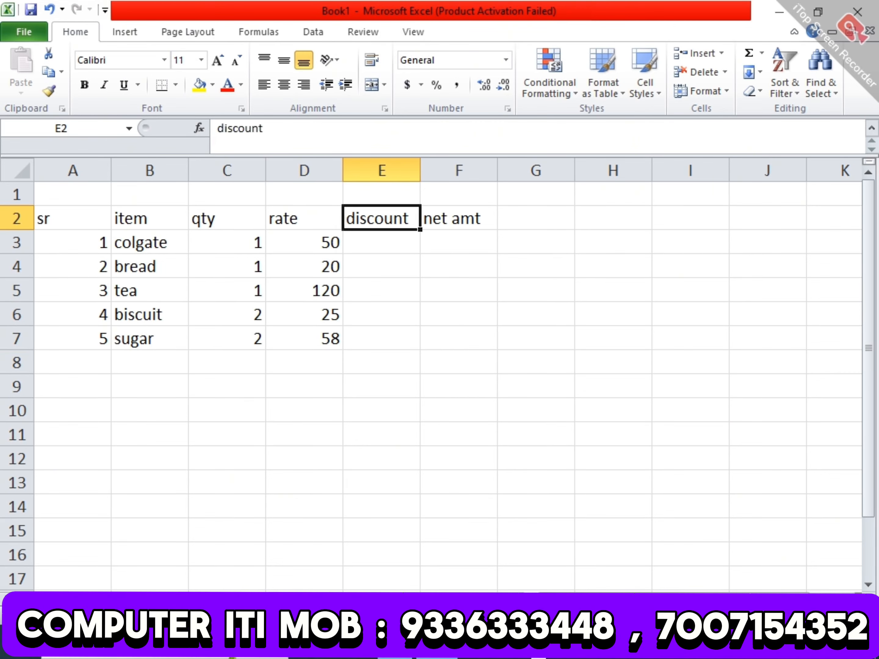
key("Delete")
type("a")
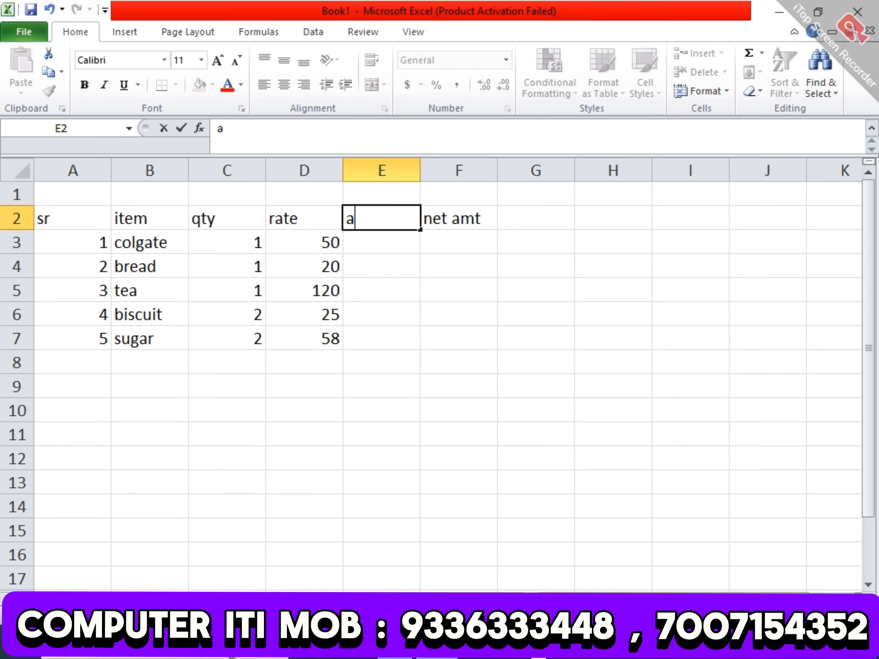
key("Escape")
type("a ou")
key("BackSpace")
key("BackSpace")
key("BackSpace")
type("a")
key("BackSpace")
type("mount")
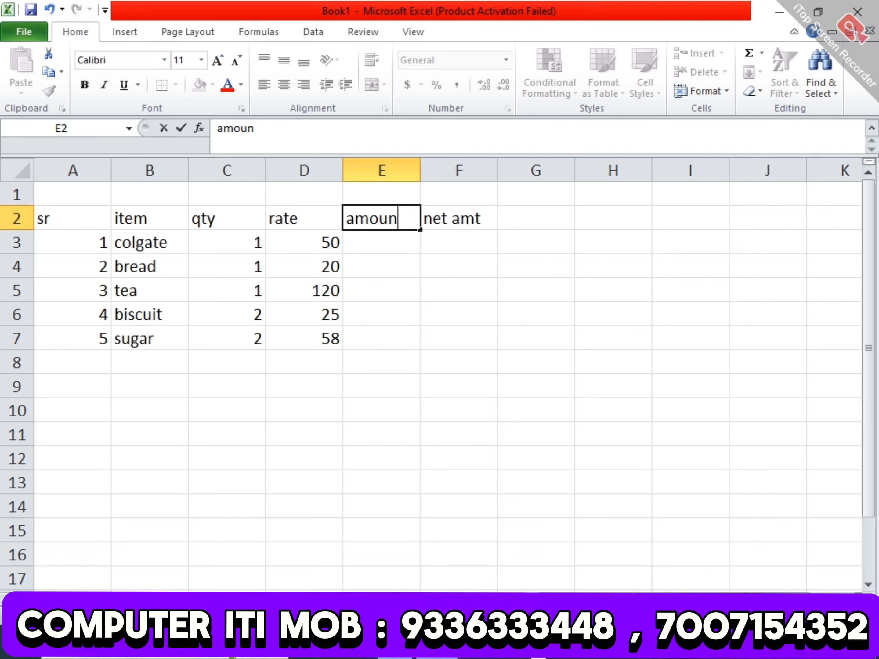
key("Return")
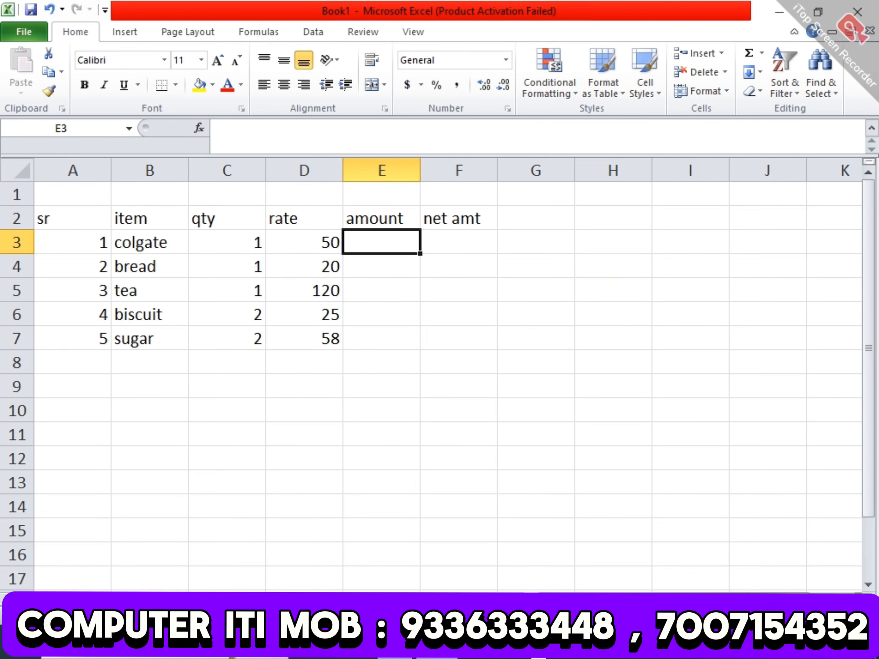
type("=")
key("Left")
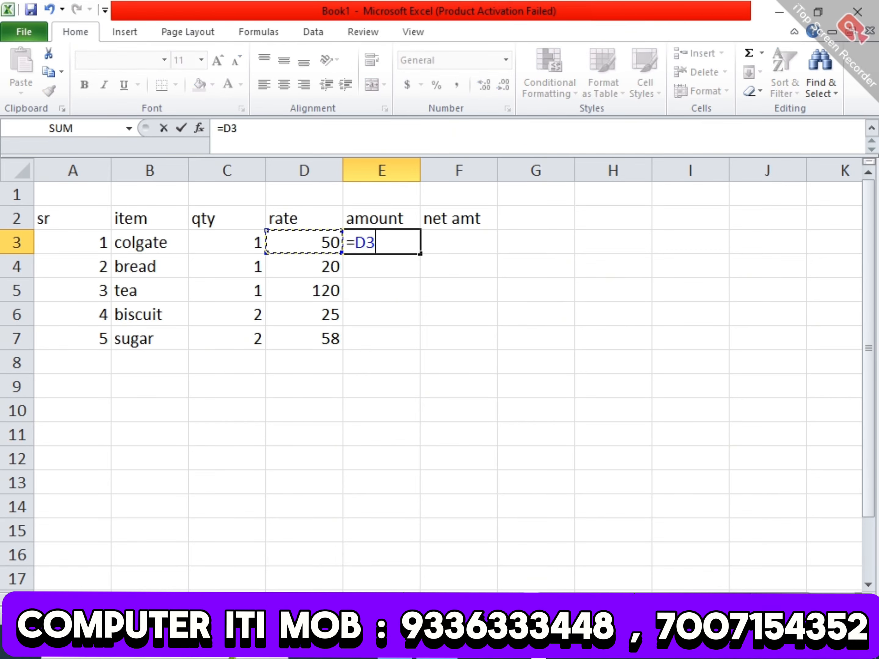
key("Left")
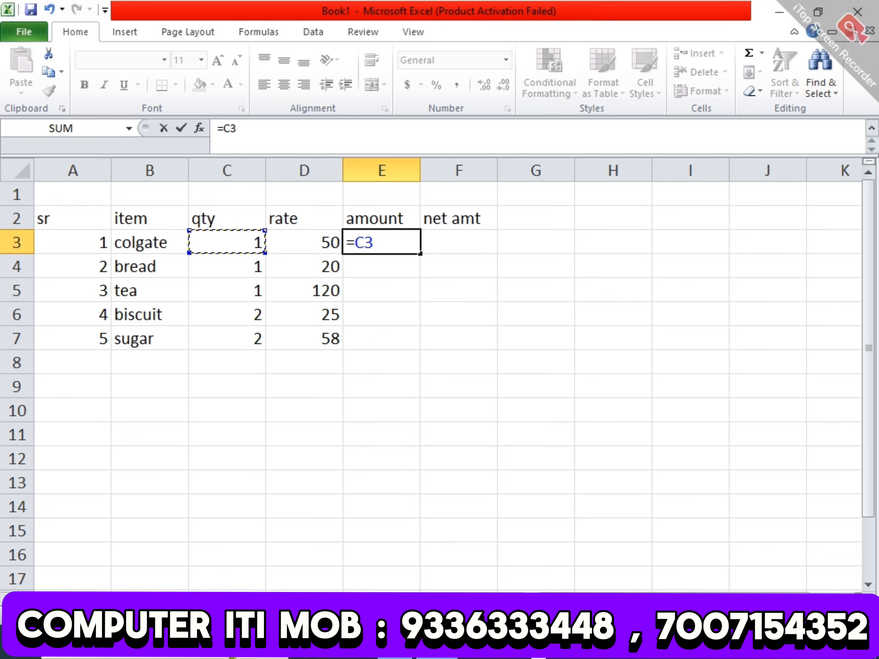
type("*")
key("Left")
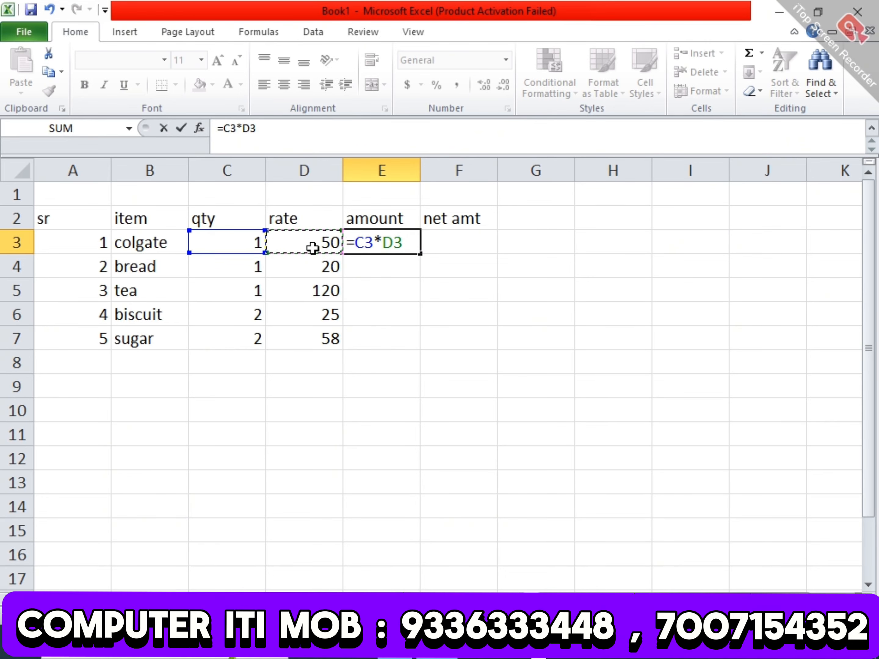
key("Escape")
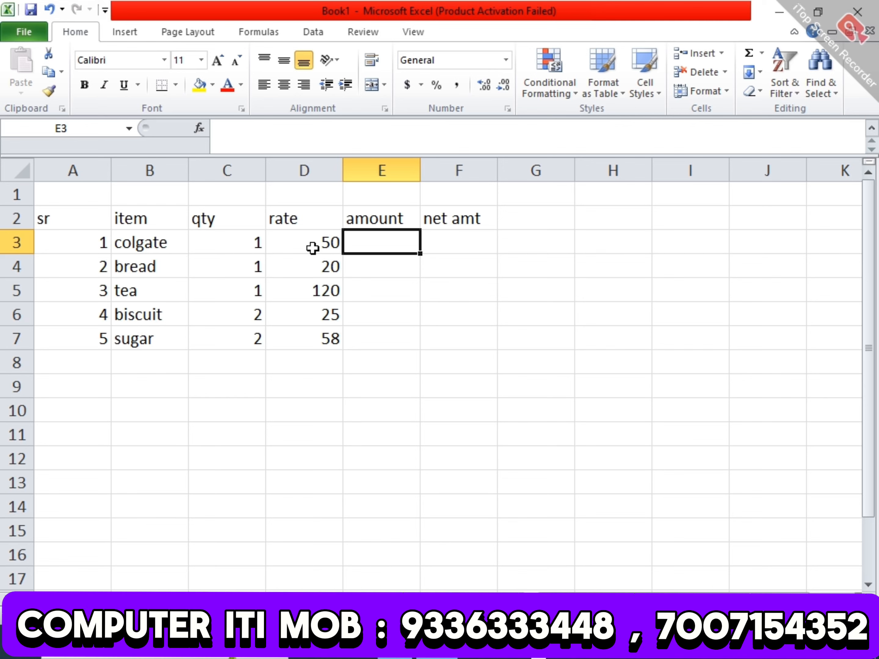
Calculate the colgate amount in cell E3 with the formula =C3*D3.
type("=")
left_click(245, 242)
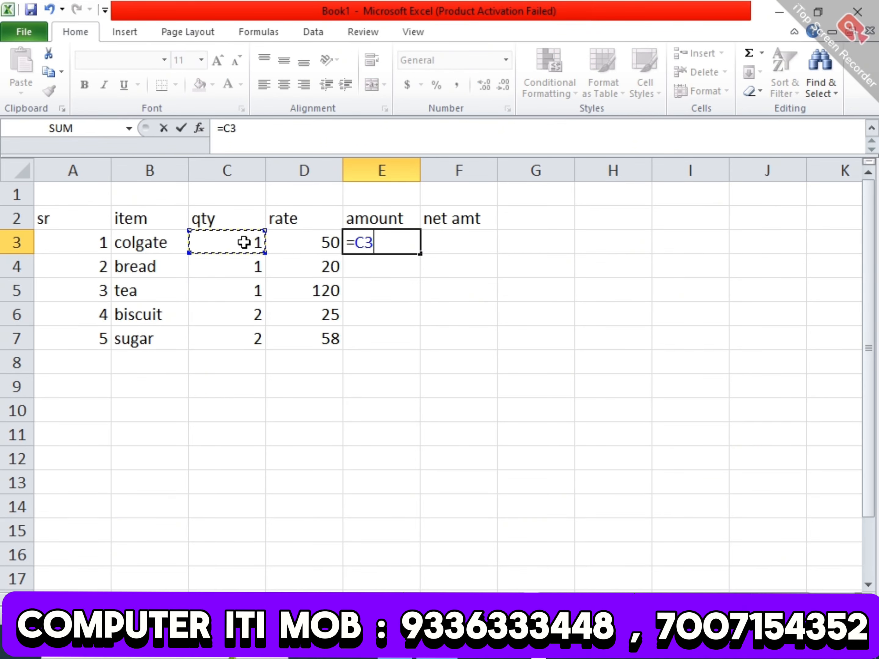
type("*")
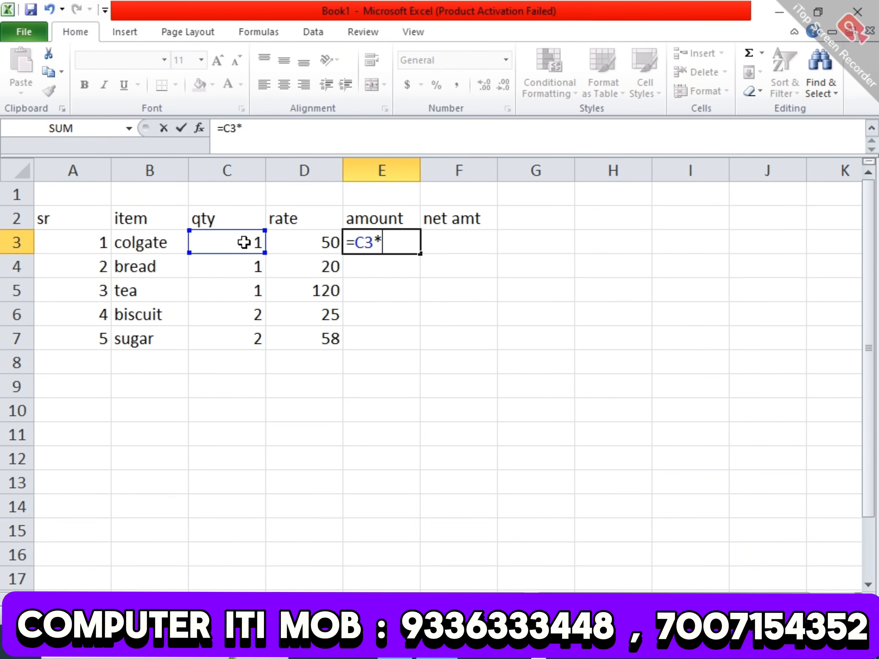
left_click(312, 245)
key("Return")
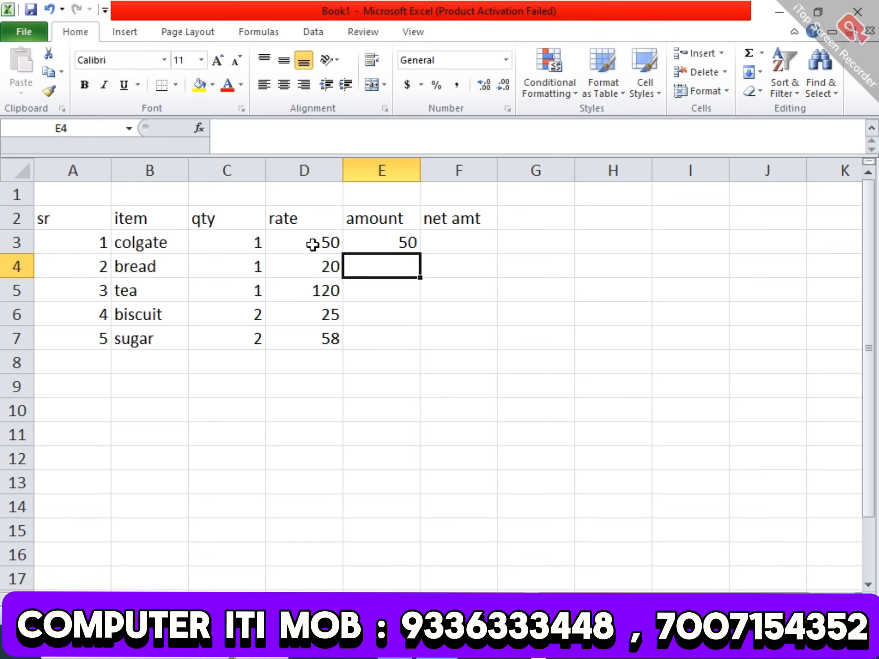
Enter the operator symbols + in cell B10 and - in cell C10 below the table.
left_click(183, 416)
type("+")
key("Right")
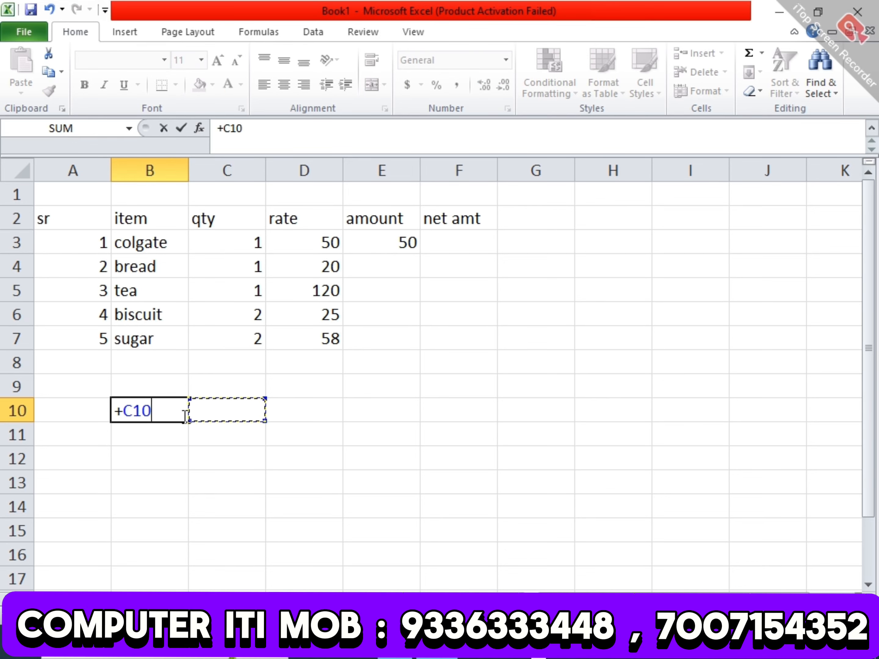
key("Escape")
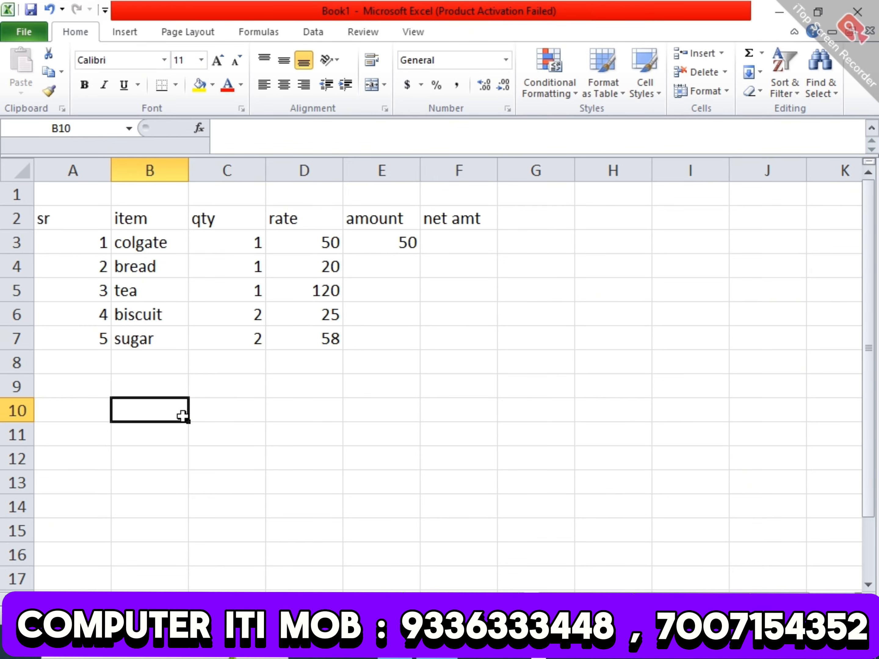
type("+`")
key("Return")
key("Return")
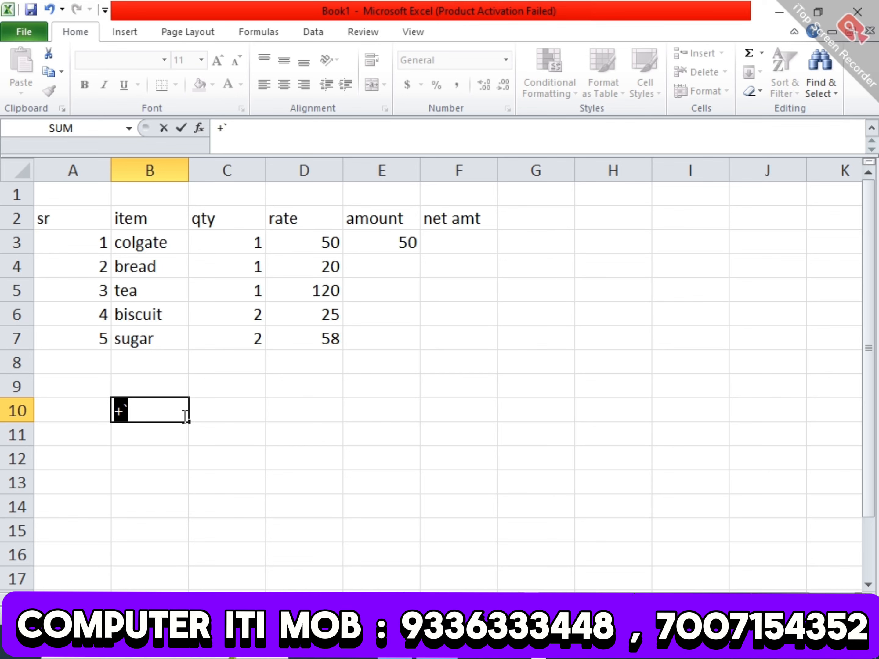
key("BackSpace")
type("+")
key("Tab")
type("+")
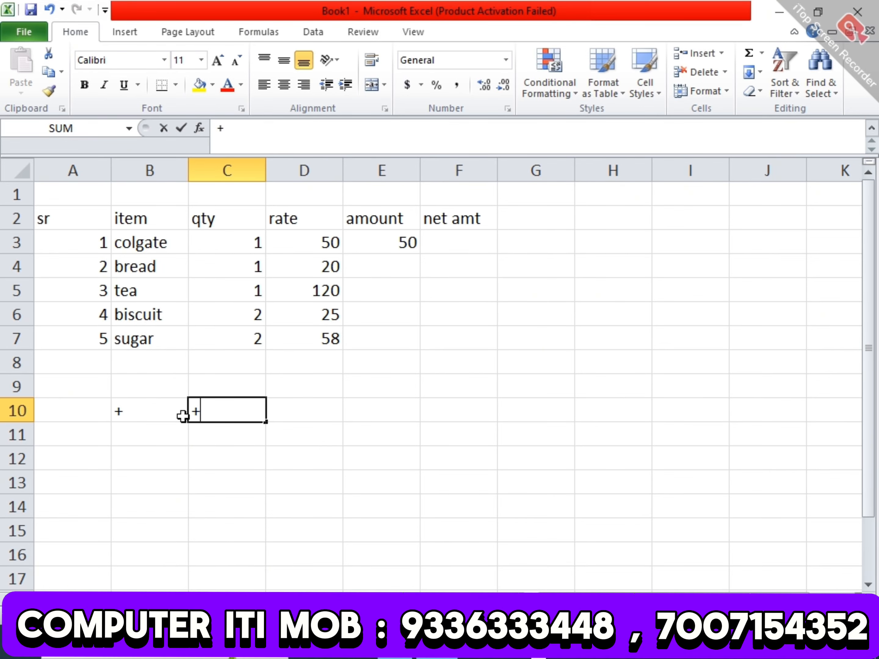
key("Escape")
type("-")
key("Tab")
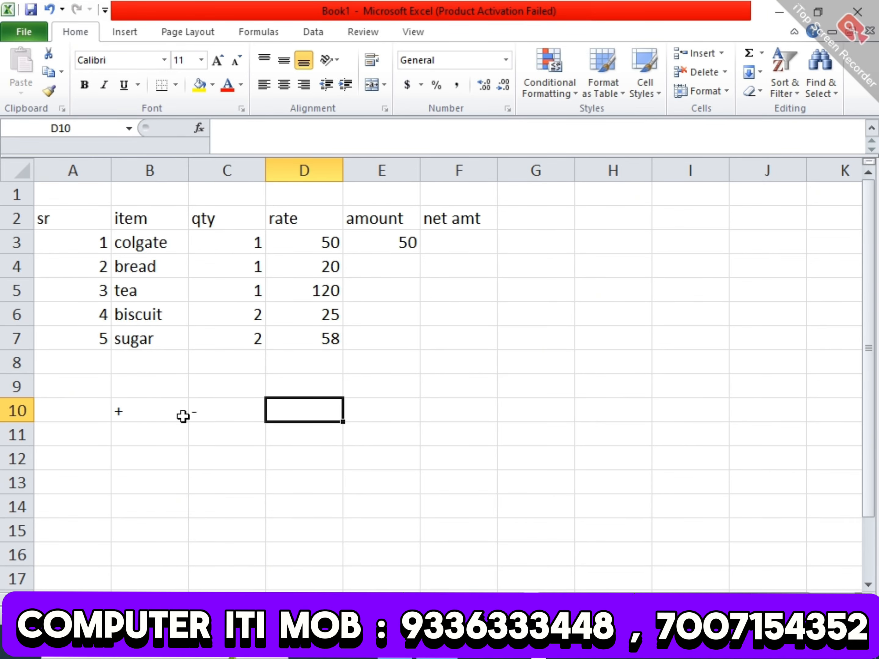
Enter the operator symbols * in cell D10 and / as text in cell E10.
type("*")
key("Tab")
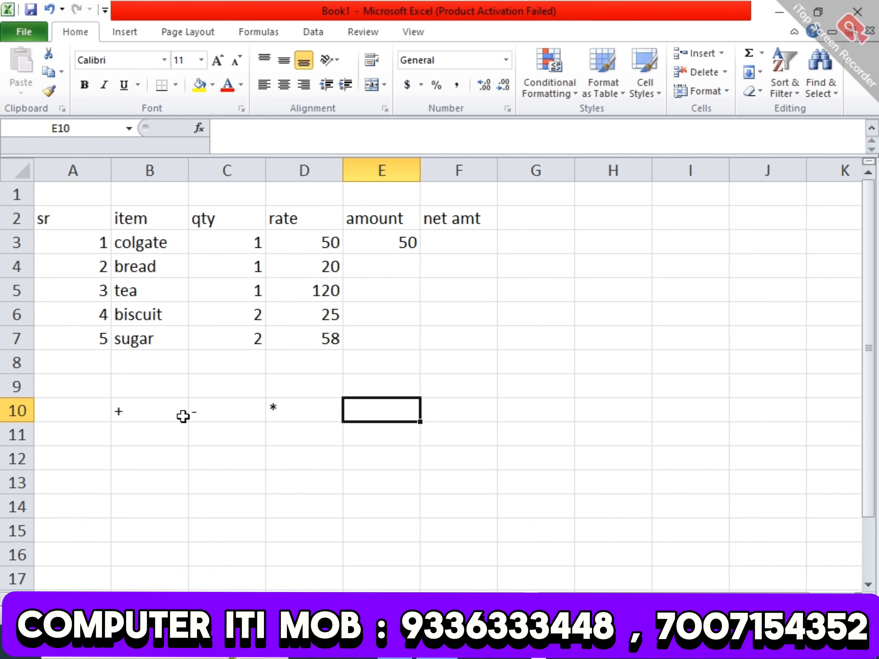
key("slash")
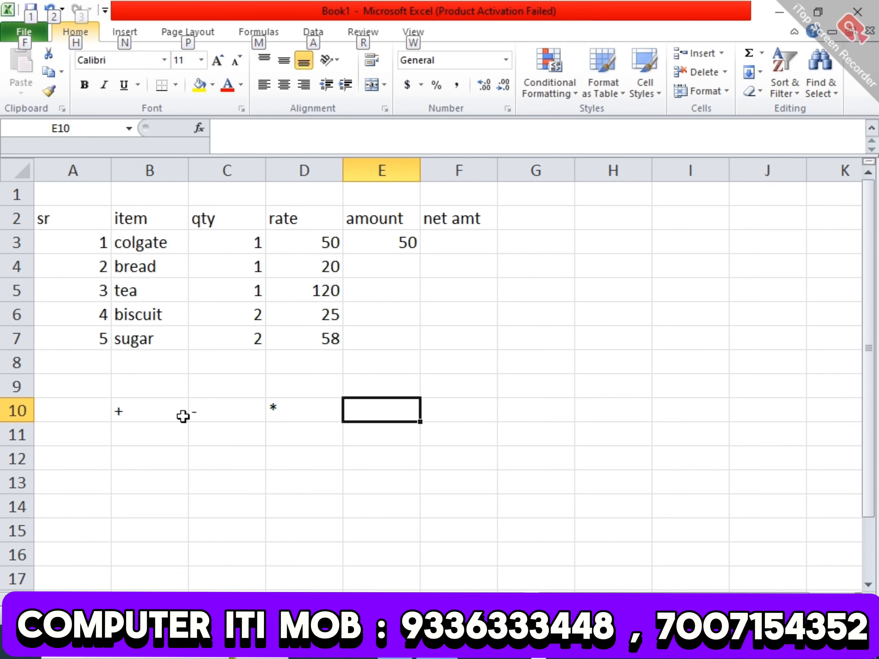
key("1")
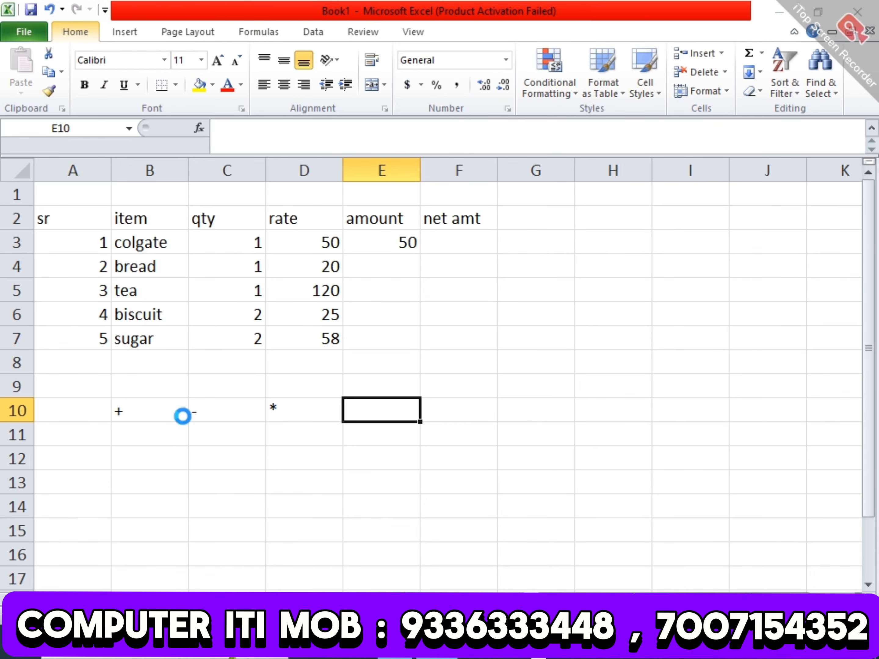
key("Escape")
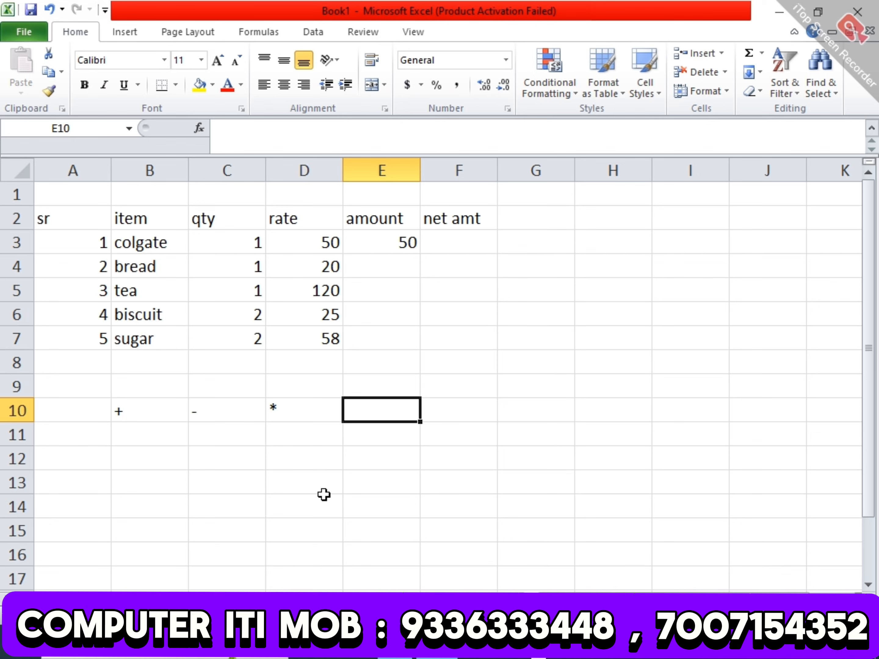
key("slash")
key("Escape")
type("'/")
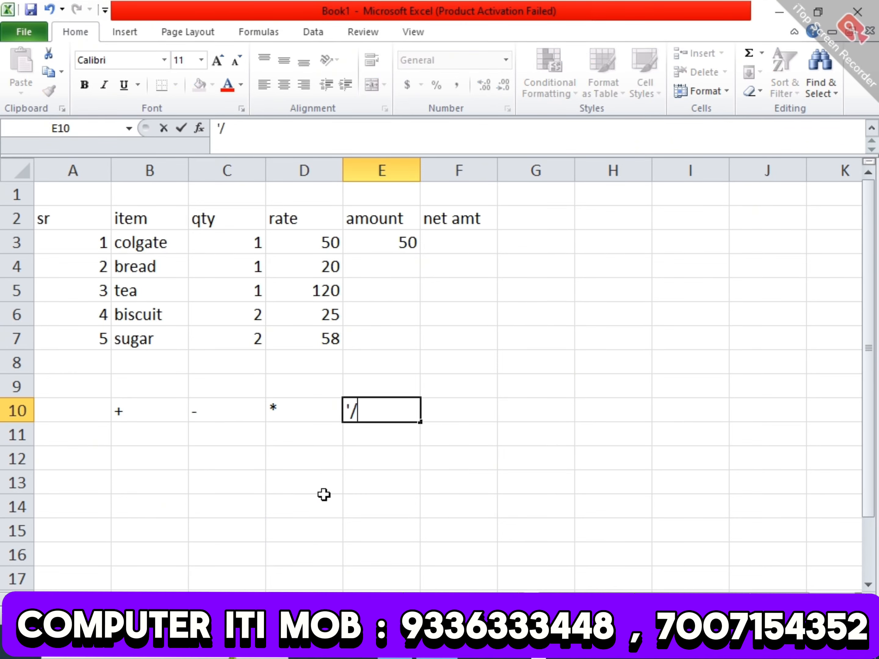
key("Return")
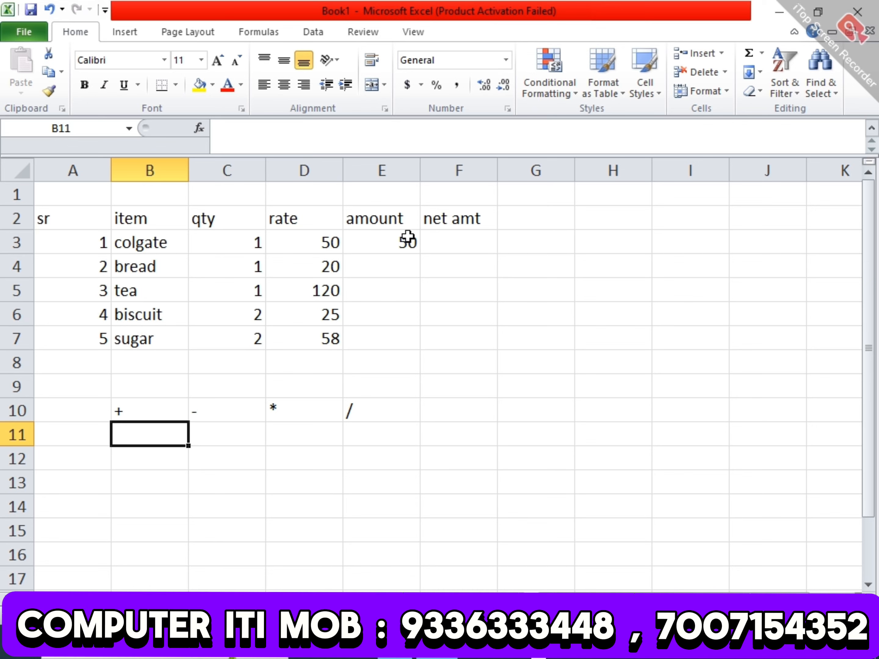
Clear cell E3 and re-enter the qty times rate formula =C3*D3 there.
left_click(409, 239)
key("Delete")
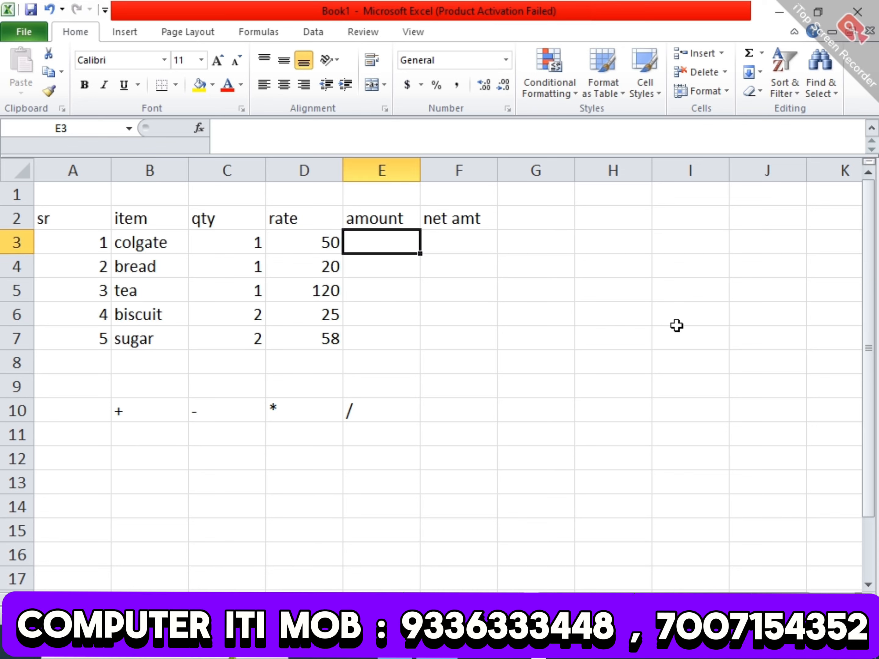
type("=")
left_click(229, 249)
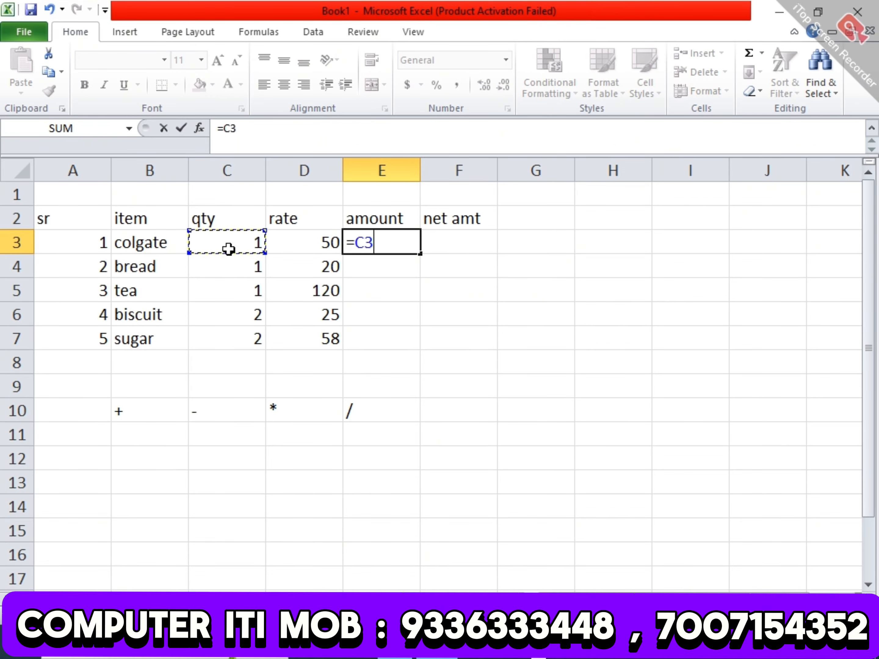
type("*")
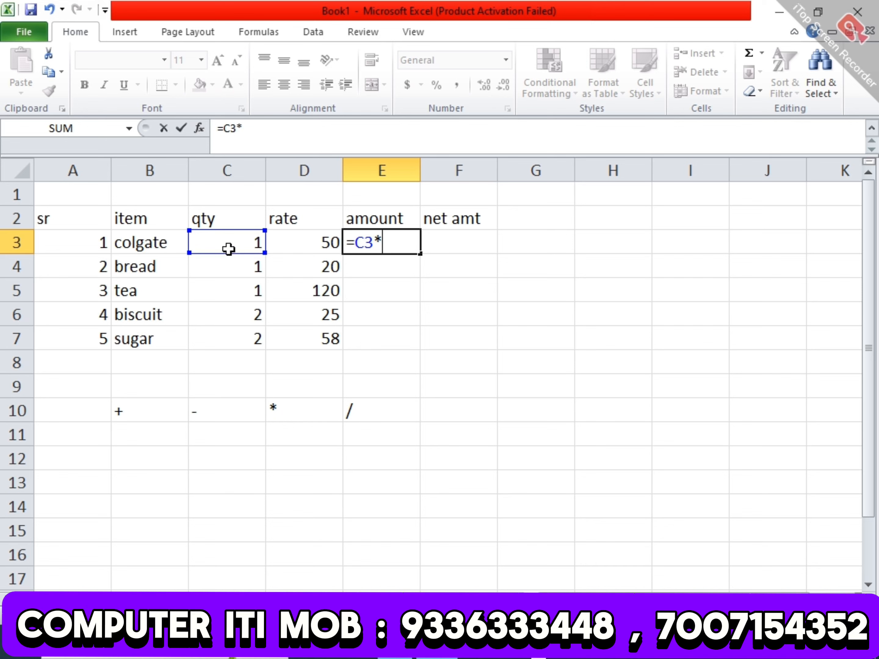
left_click(308, 243)
key("Return")
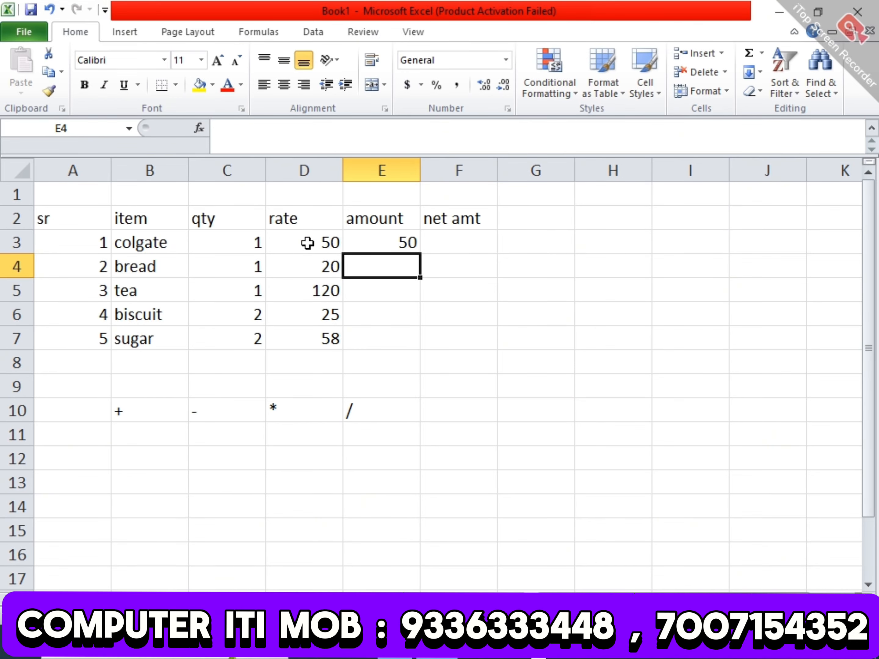
Replace the net amt header in F2 with discount and enter a discount of 5 in F3.
left_click(477, 218)
type("discount")
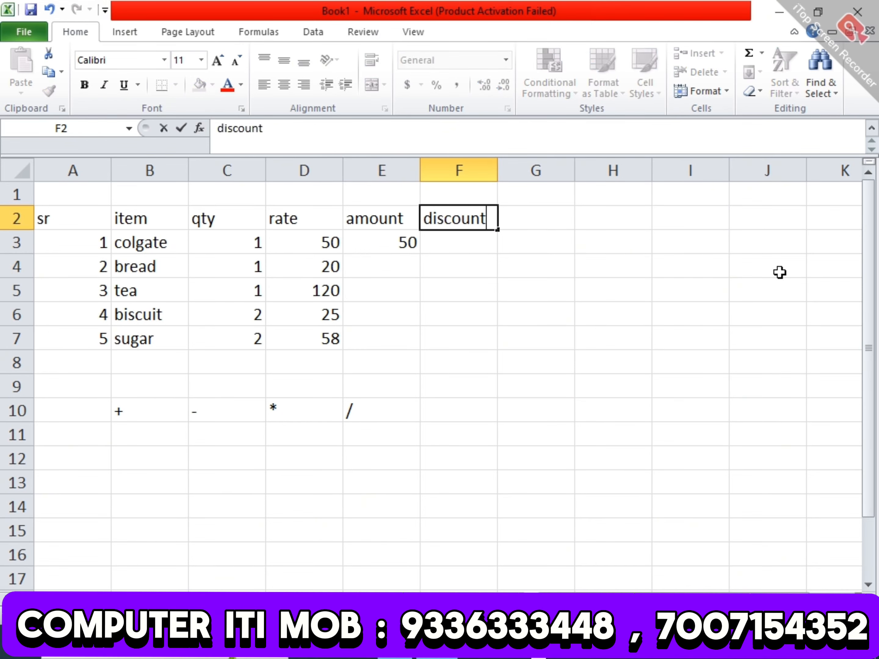
key("Return")
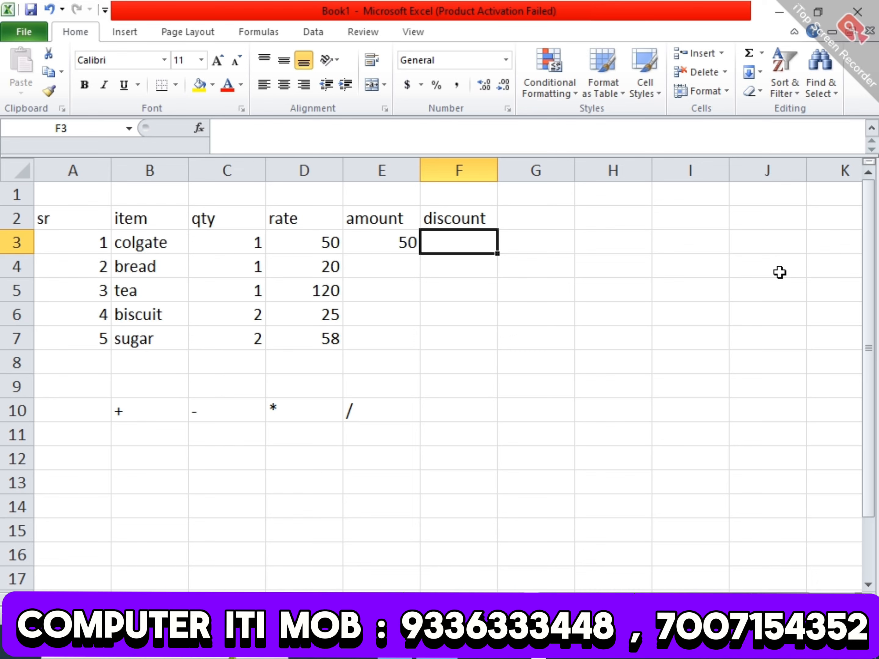
type("5")
key("Return")
Add the header net amount in cell G2.
key("Up")
key("Up")
key("Right")
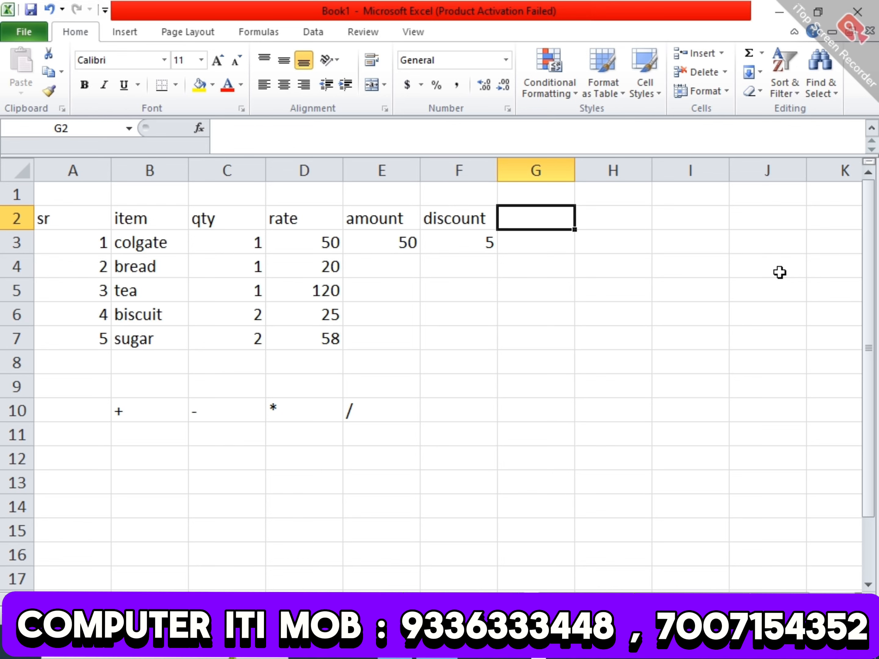
type("net amount")
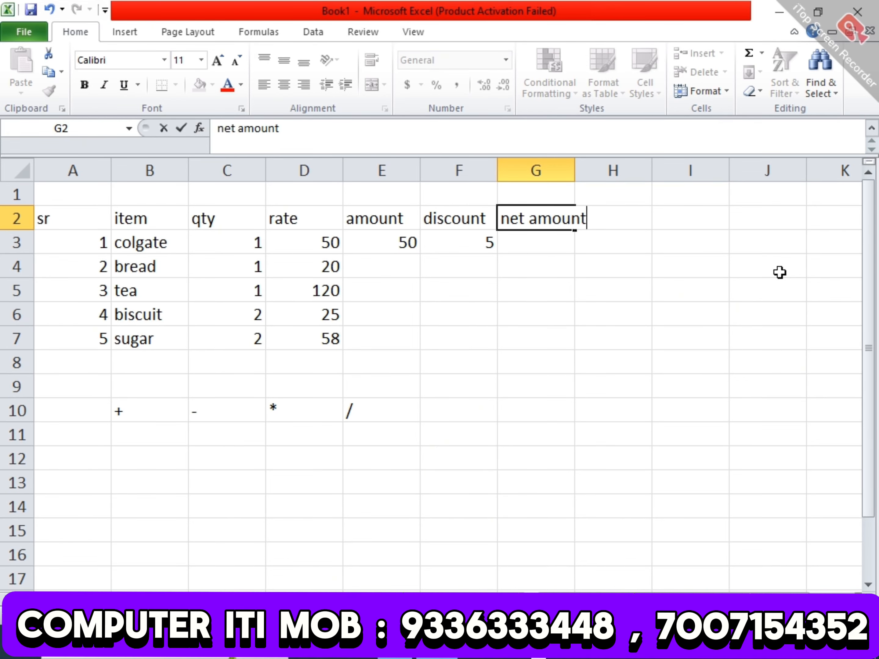
key("Return")
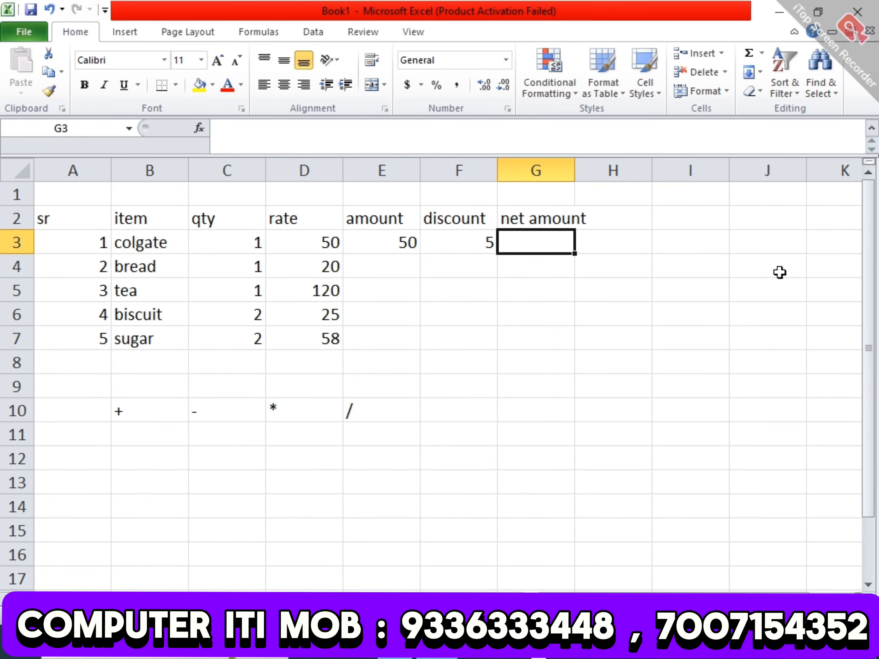
Calculate the colgate net amount in cell G3 with the formula =E3-F3.
type("=")
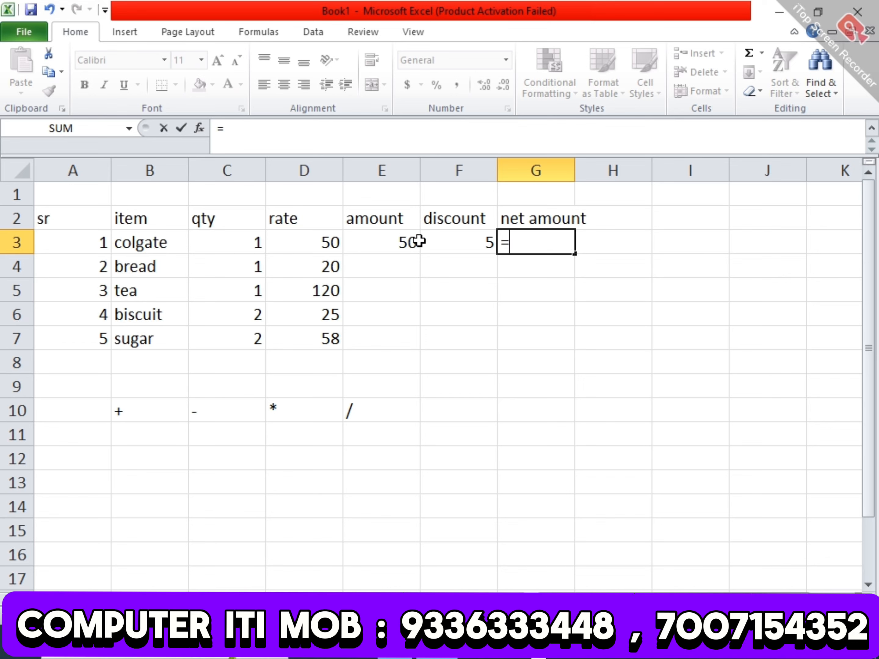
left_click(401, 242)
type("-")
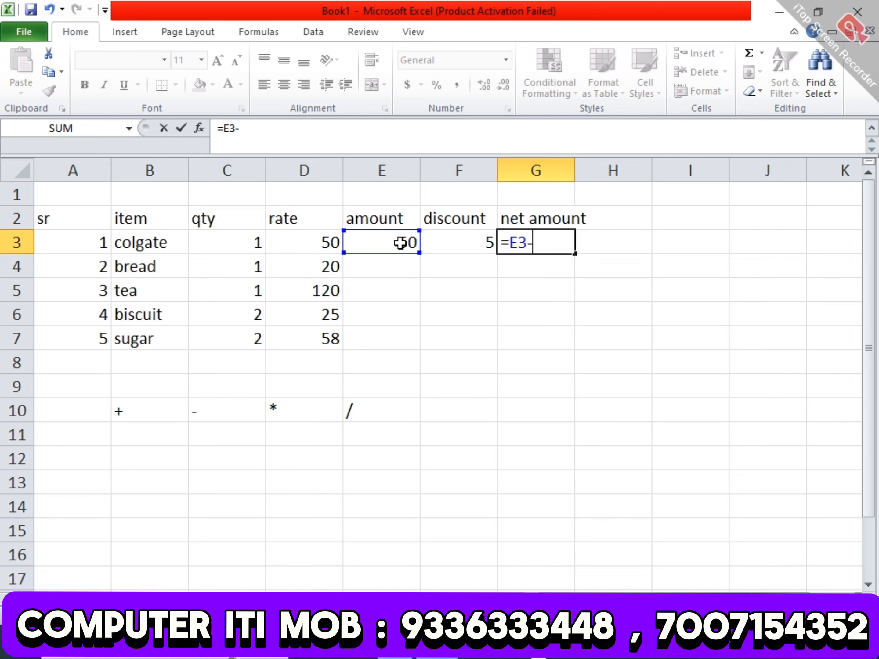
left_click(445, 242)
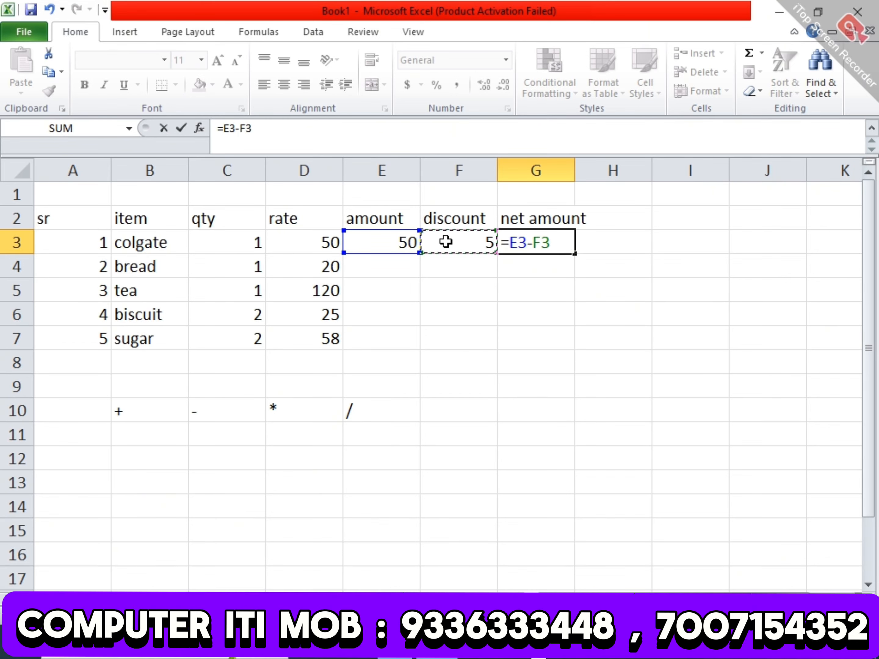
key("Return")
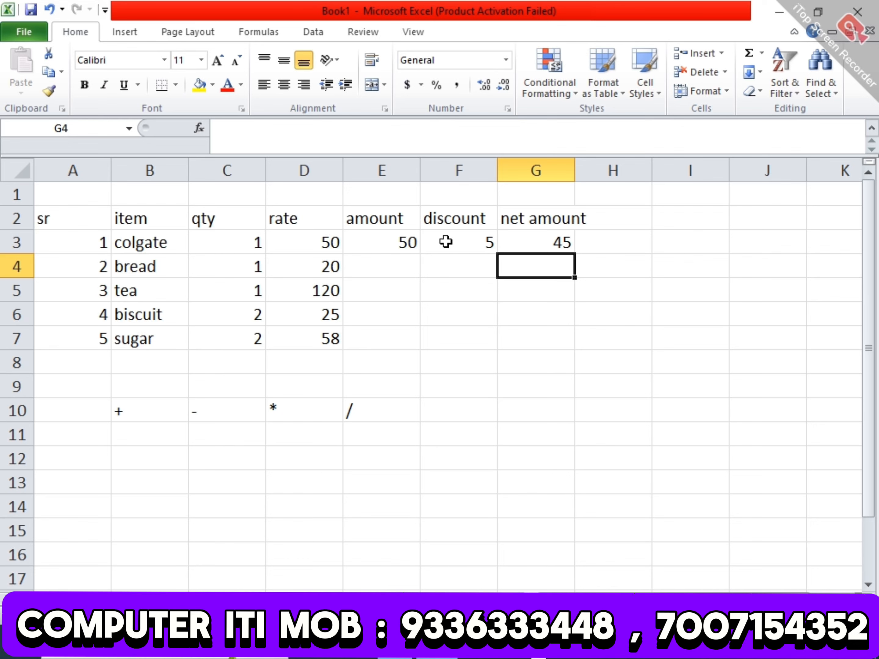
Fill the colgate row's amount, discount and net amount cells E3:G3 down through row 7.
left_click(399, 238)
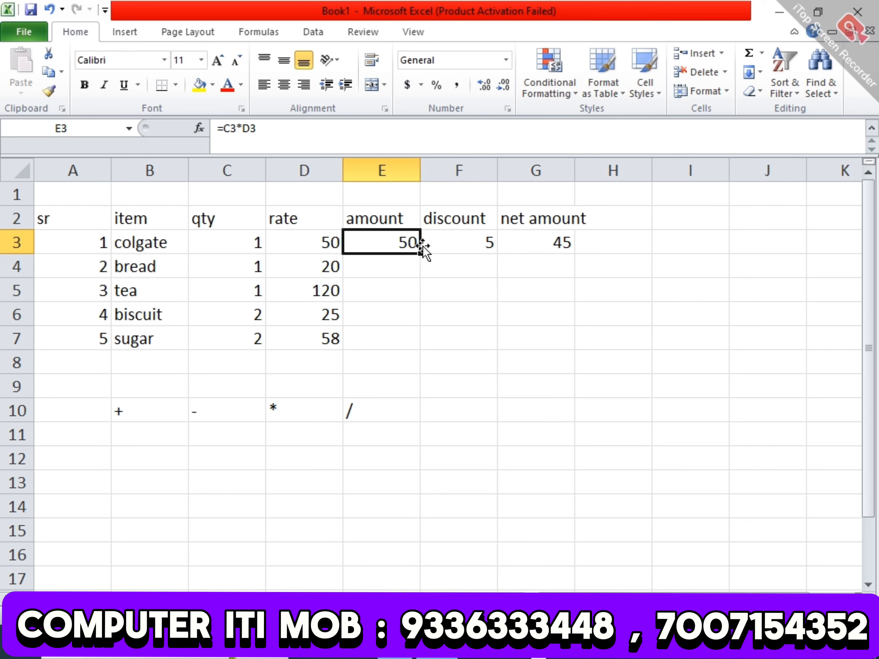
left_click(461, 248)
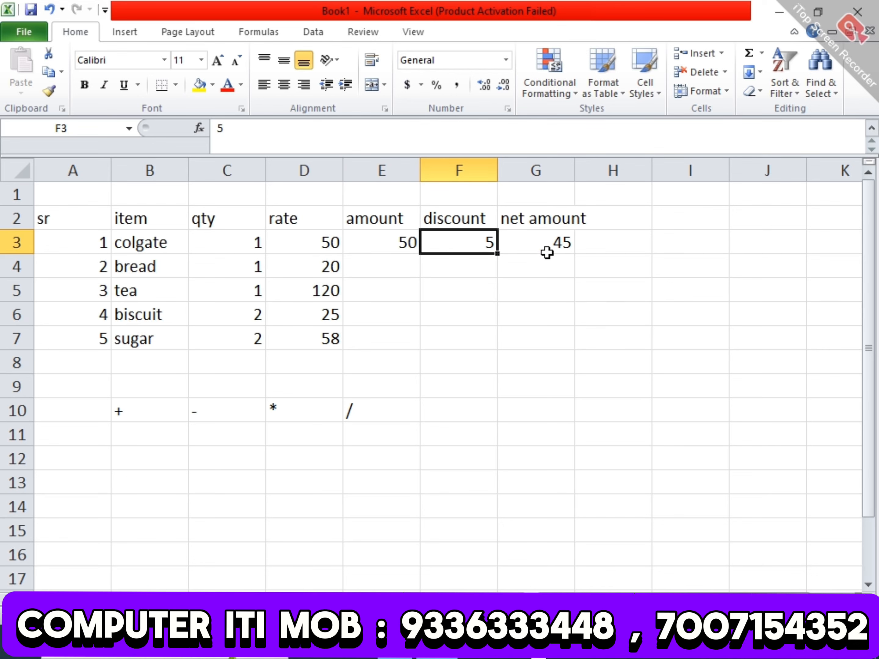
left_click(556, 244)
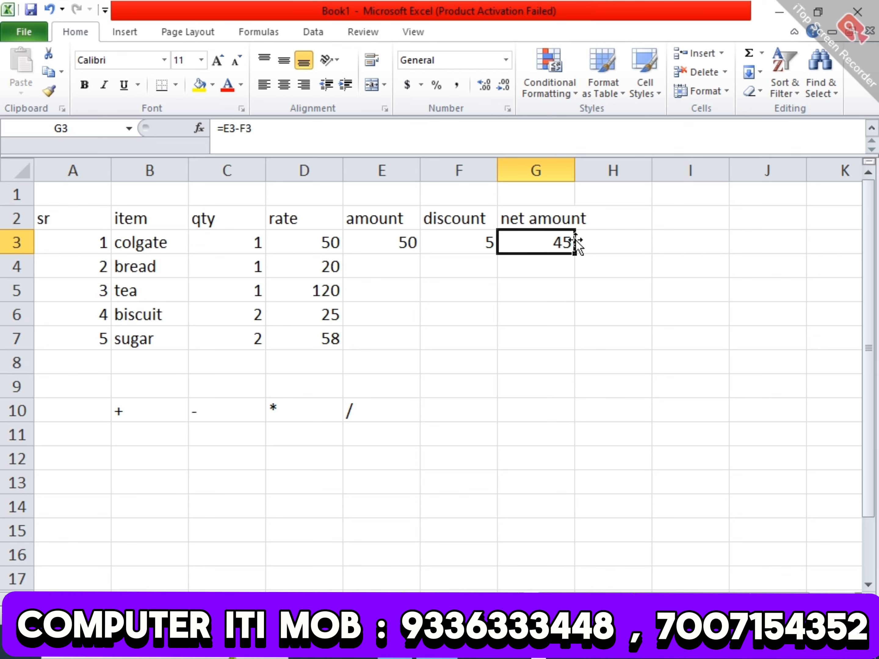
left_click_drag(377, 240, 573, 258)
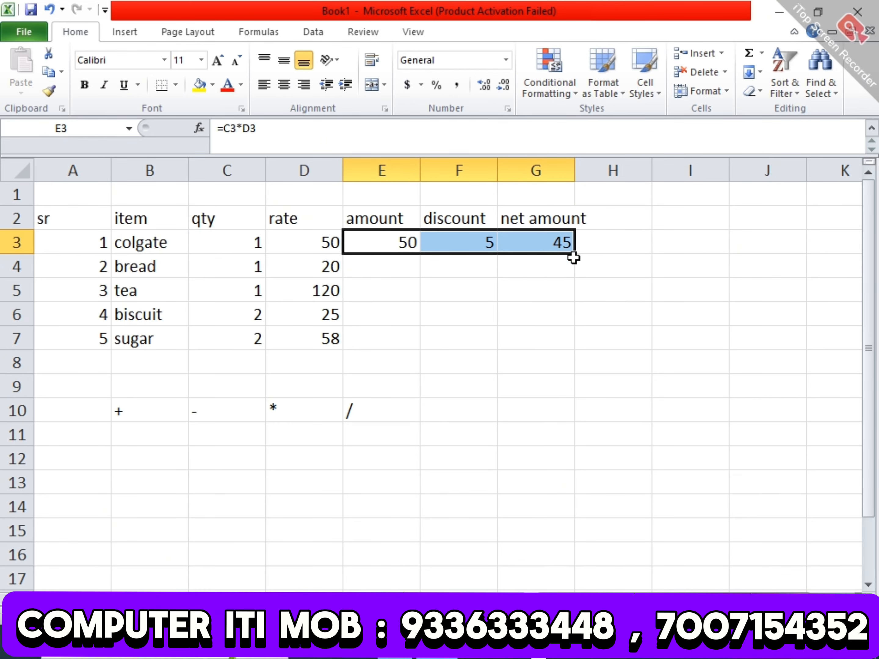
double_click(577, 255)
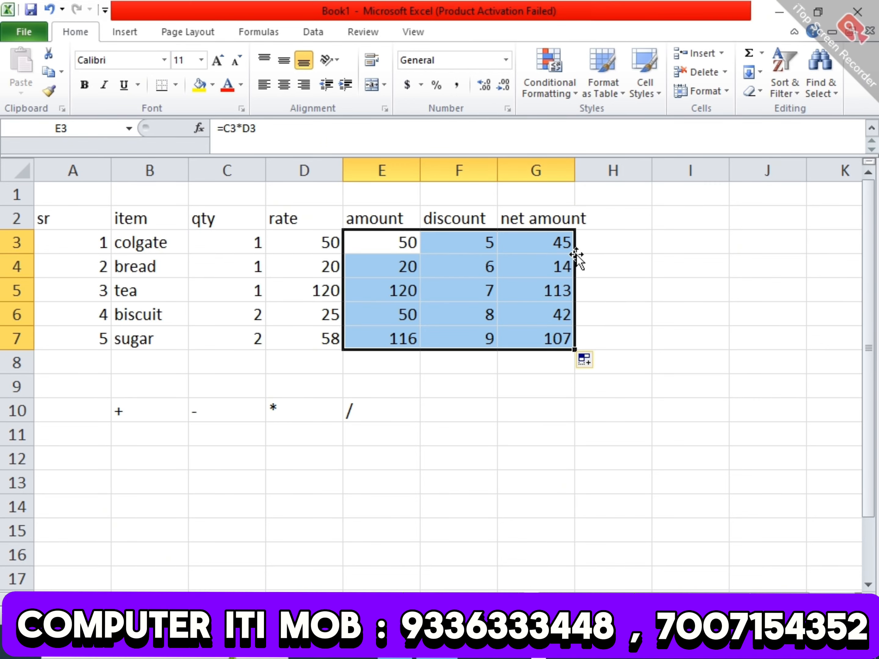
left_click(618, 272)
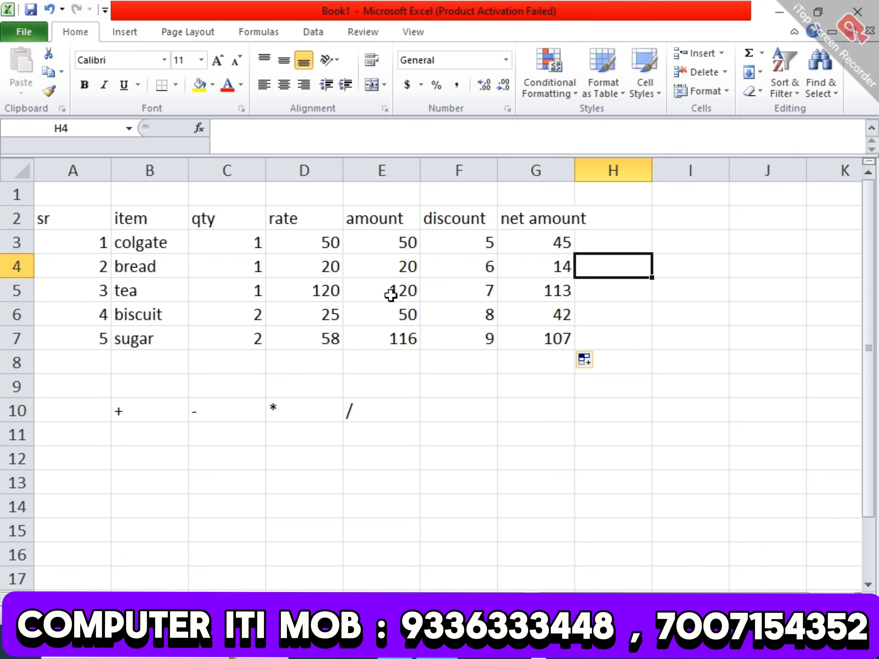
Set the discounts in F4:F7 to 5 for bread, 12 for tea, 10 for biscuit and 8 for sugar.
left_click_drag(483, 265, 483, 340)
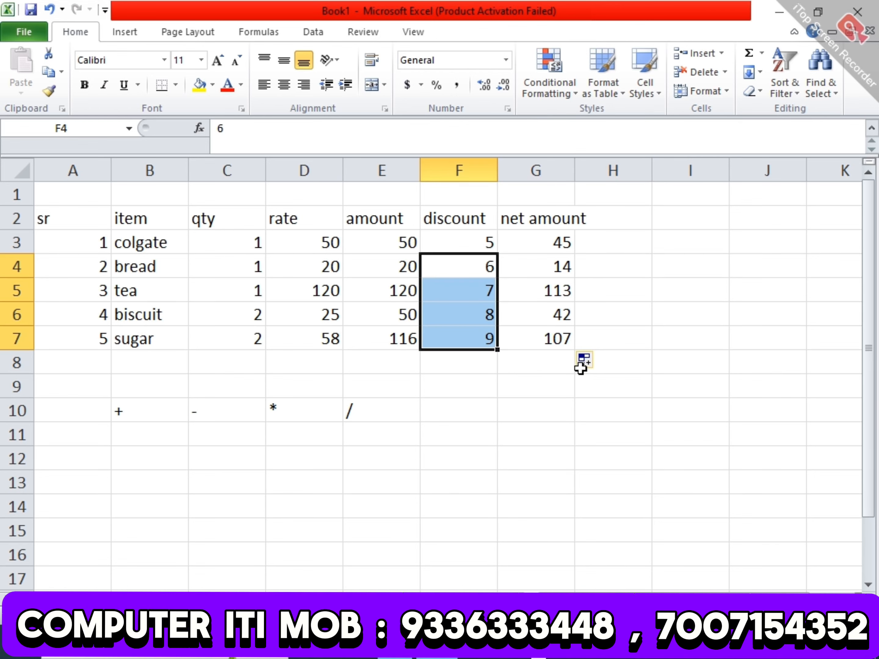
key("Up")
key("Down")
type("5")
key("Return")
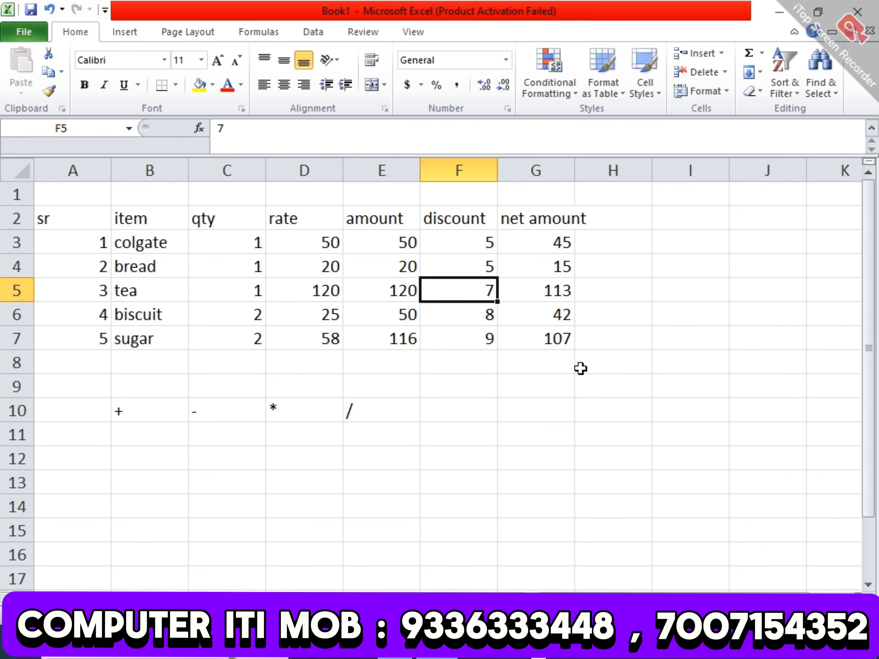
type("12")
key("Return")
type("10")
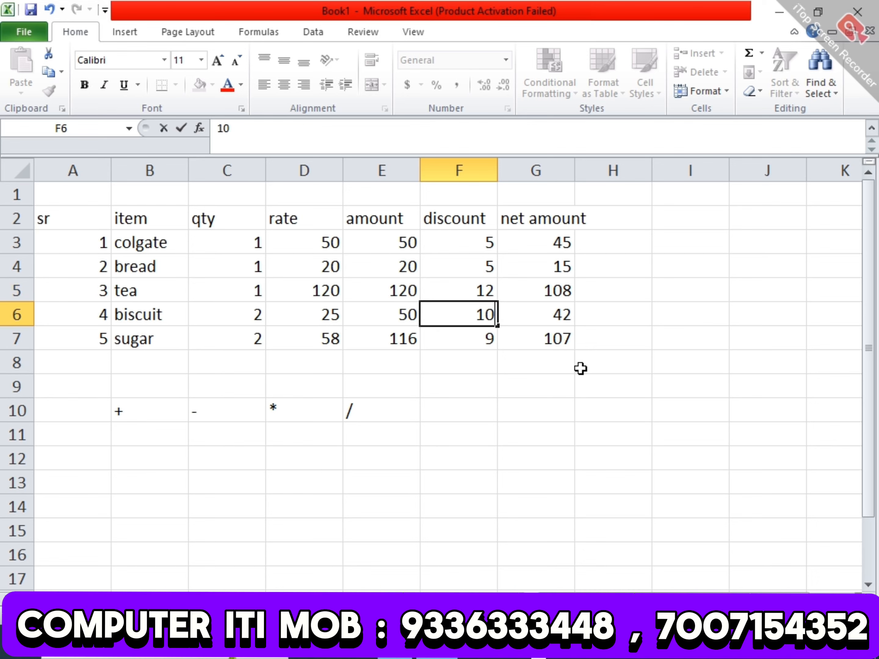
key("Return")
type("8")
key("Return")
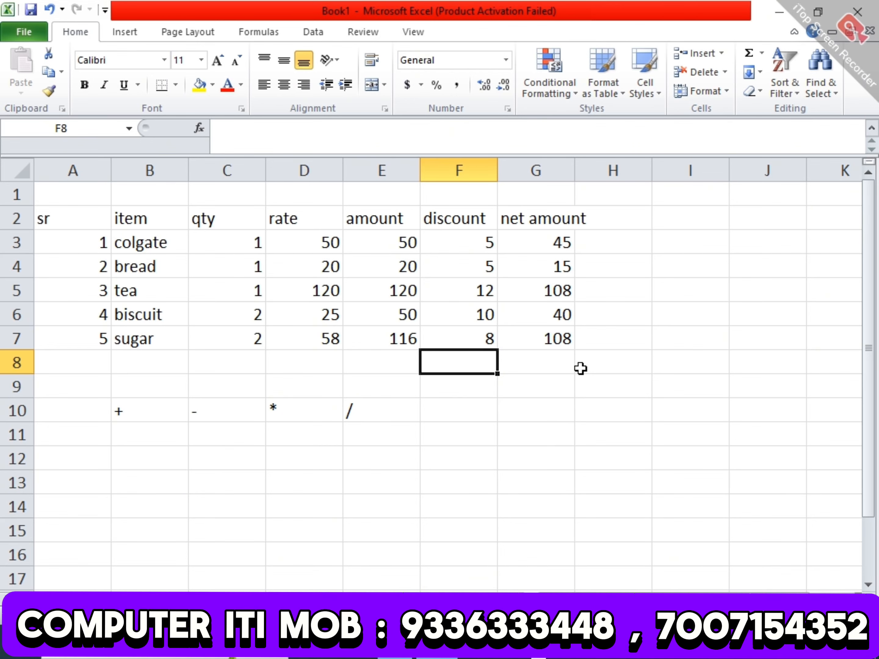
Examine the biscuit row's rate, amount, discount and net amount cells and their formulas.
key("Up")
key("Up")
key("Up")
key("Up")
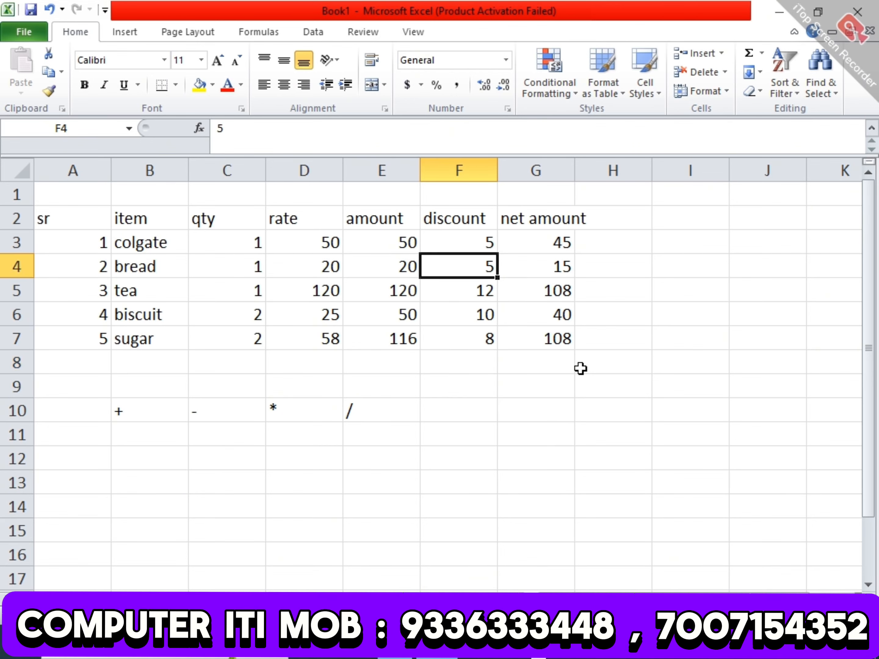
key("Left")
key("Left")
key("Left")
key("Down")
key("Right")
key("Right")
key("Down")
key("Left")
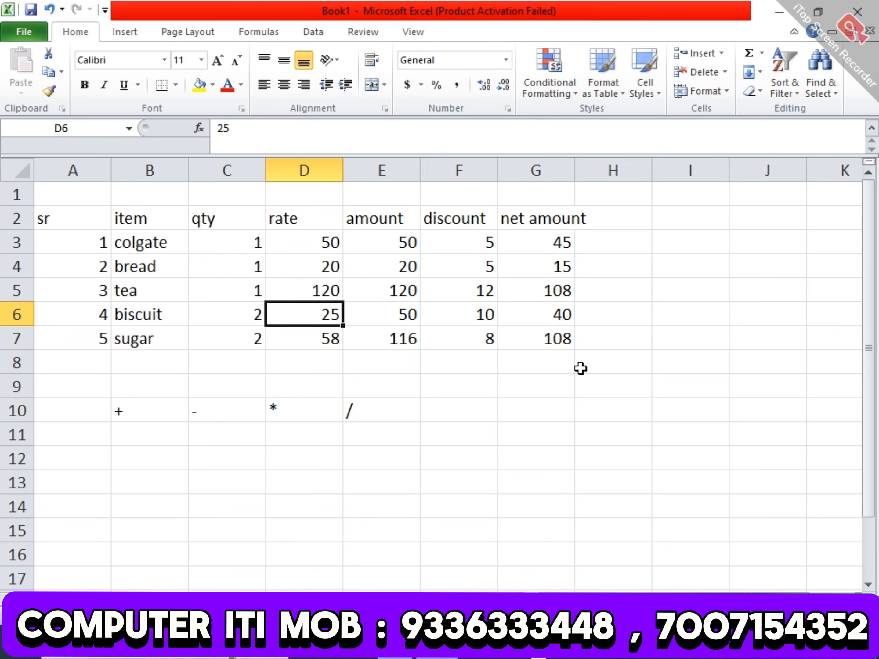
key("Left")
key("Right")
key("Right")
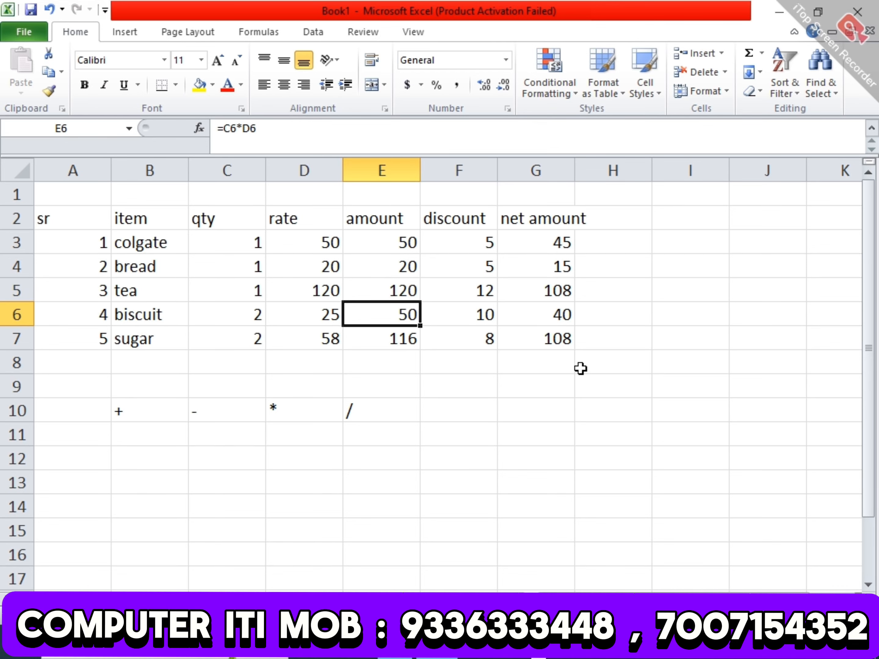
key("Right")
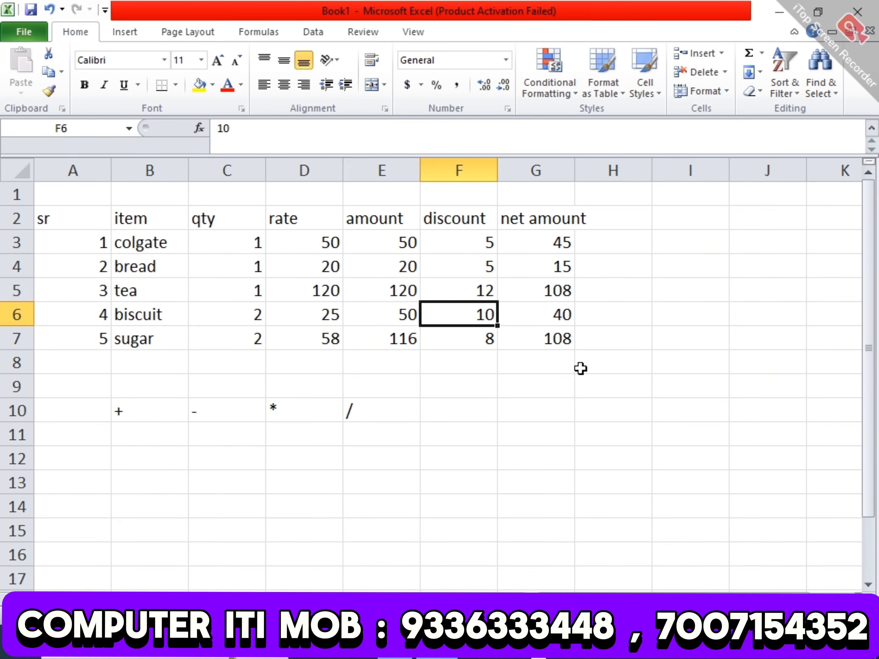
key("Right")
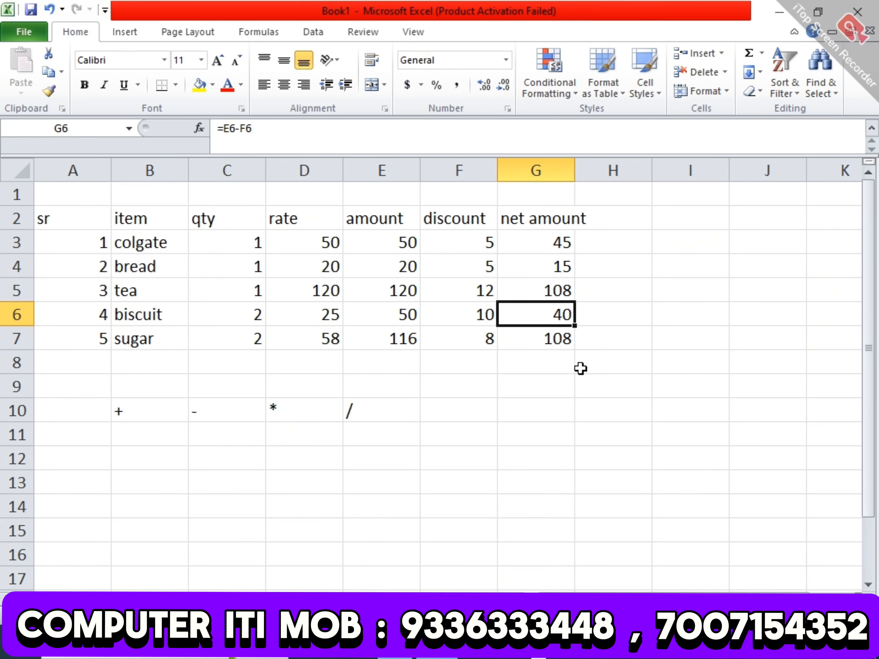
key("Left")
key("Left")
key("Right")
key("Left")
key("Up")
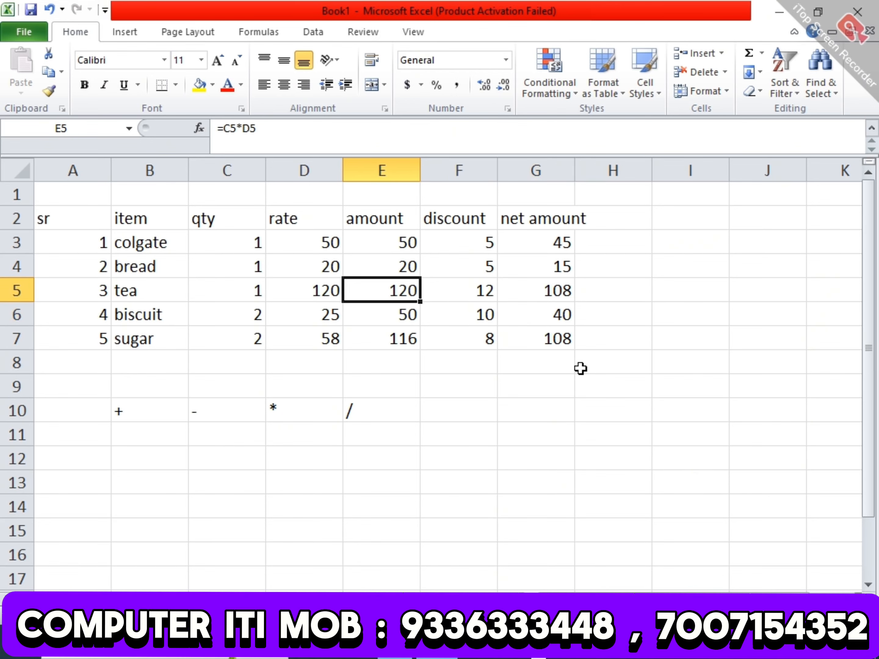
Clear all amounts, discounts and net amounts in the range E3:G7.
key("Up")
key("Up")
key("shift+Down")
key("shift+Down")
key("shift+Down")
key("shift+Down")
key("shift+Right")
key("shift+Right")
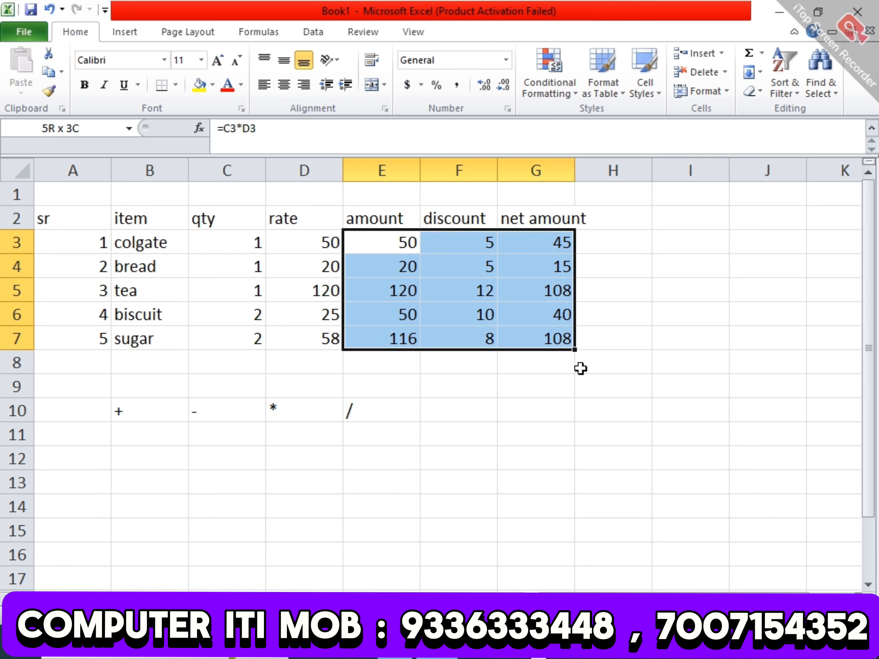
key("Delete")
Calculate the colgate amount in cell E3 with the formula =C3*D3.
key("Left")
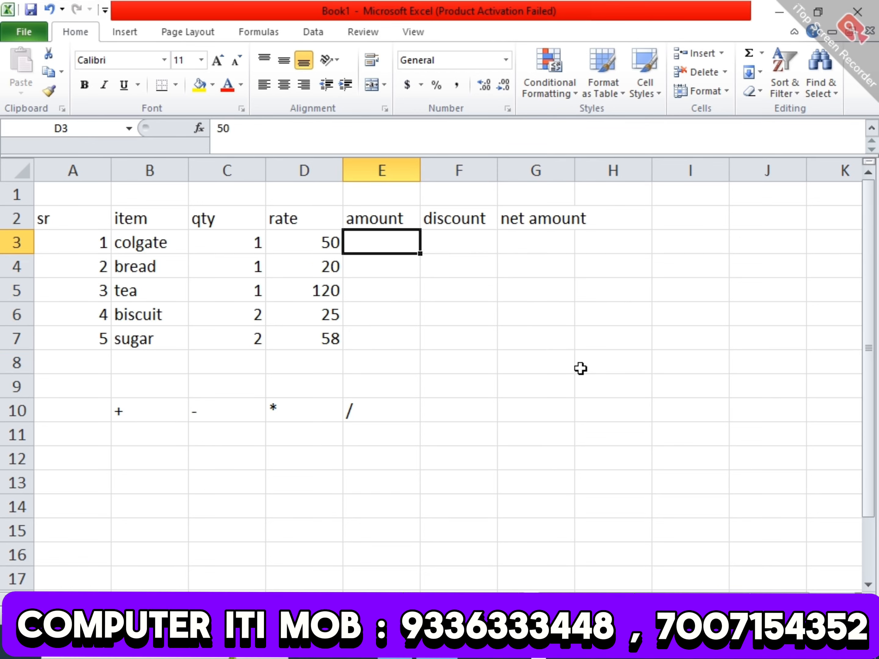
key("Right")
type("=")
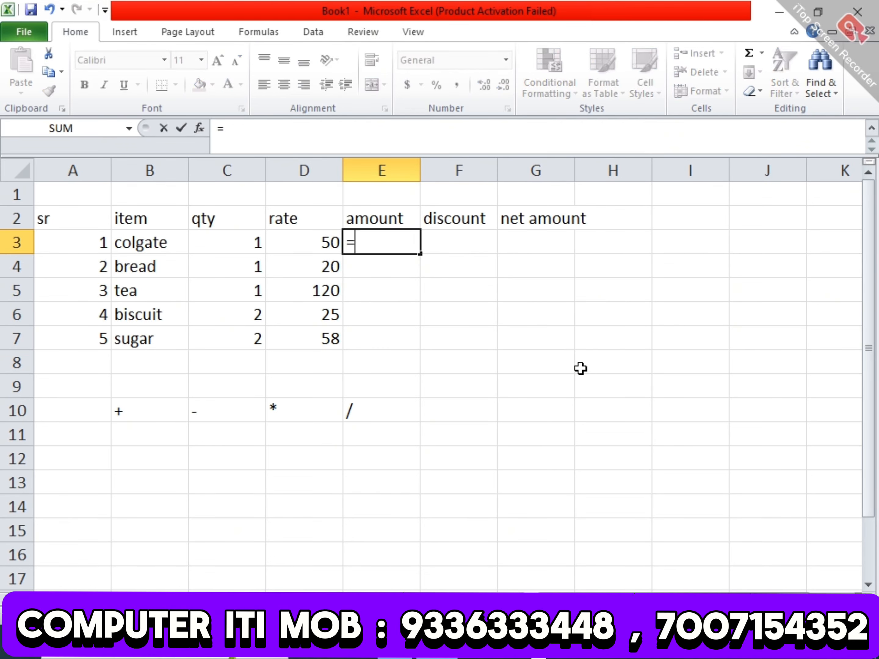
left_click(229, 244)
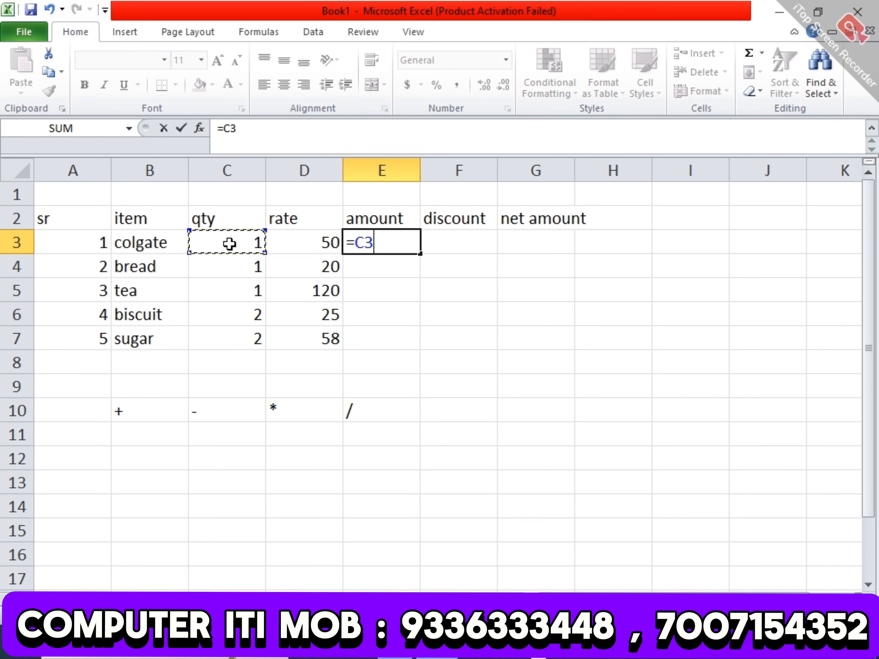
type("*")
left_click(292, 242)
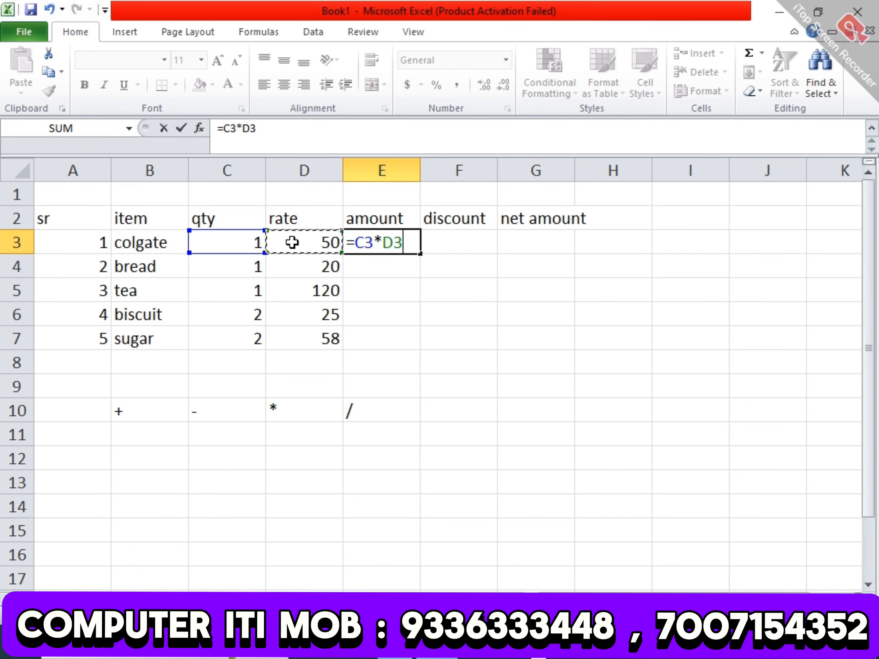
key("Return")
Enter a discount of 5 for colgate in cell F3.
key("Up")
key("Right")
type("5")
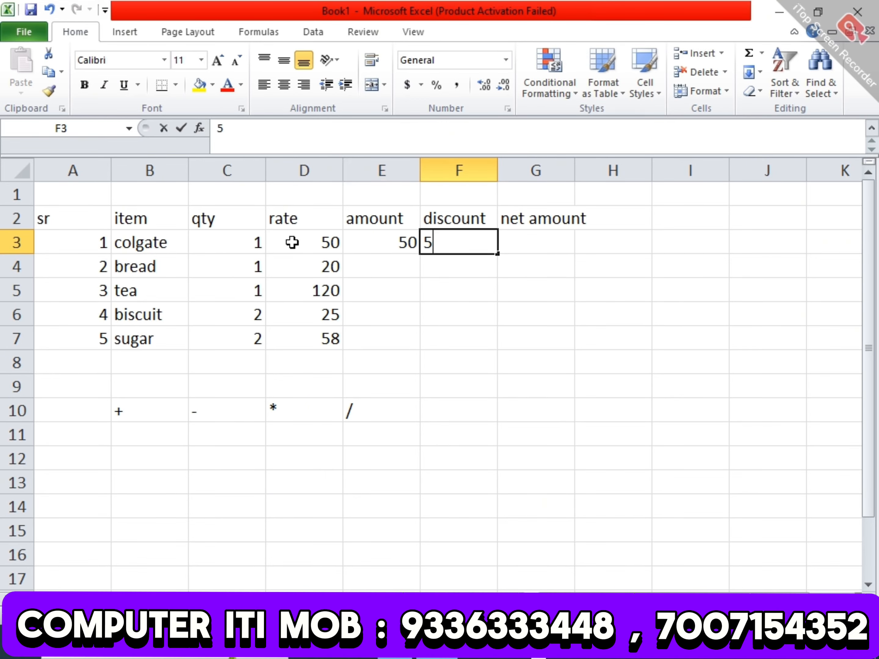
key("Right")
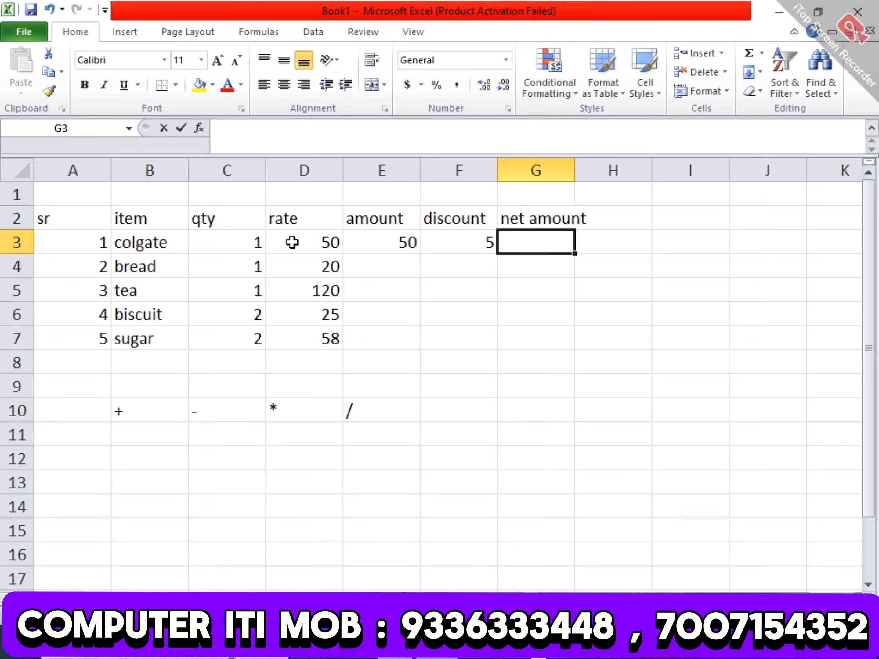
type("=")
key("Left")
key("Left")
type("-")
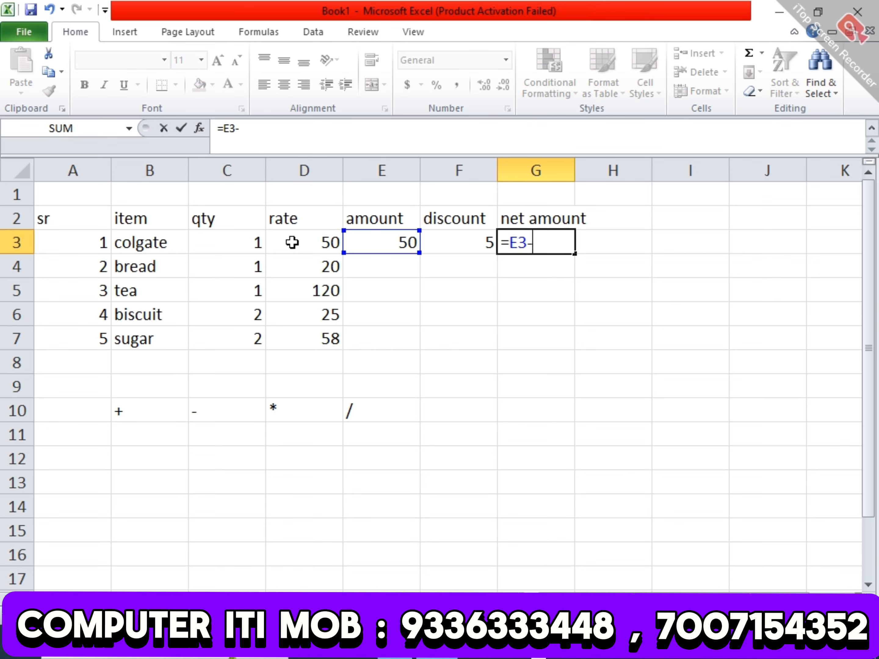
key("Left")
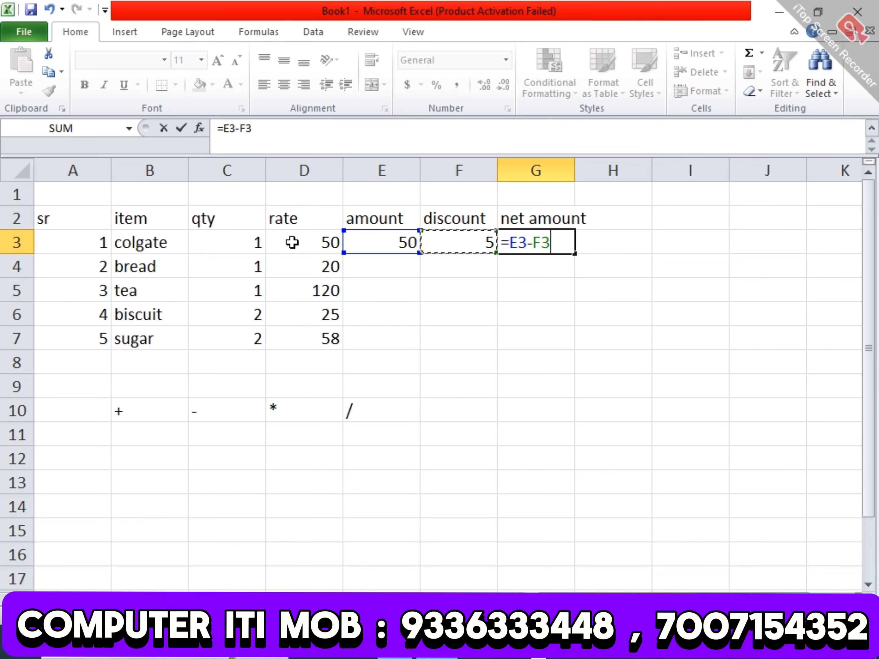
key("Escape")
Calculate the colgate net amount in cell G3 by subtracting the discount from the amount with =E3-F3.
type("=")
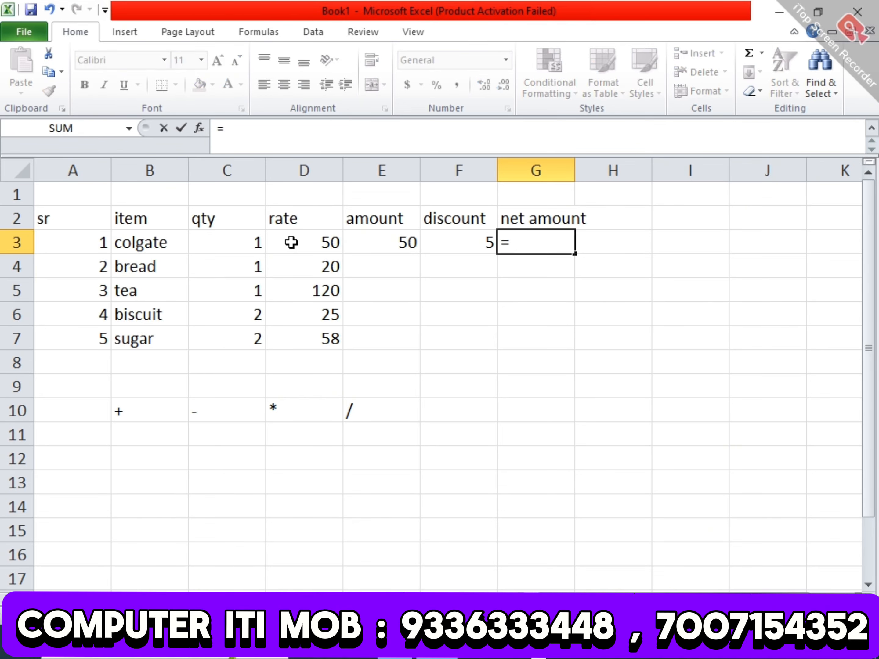
left_click(401, 247)
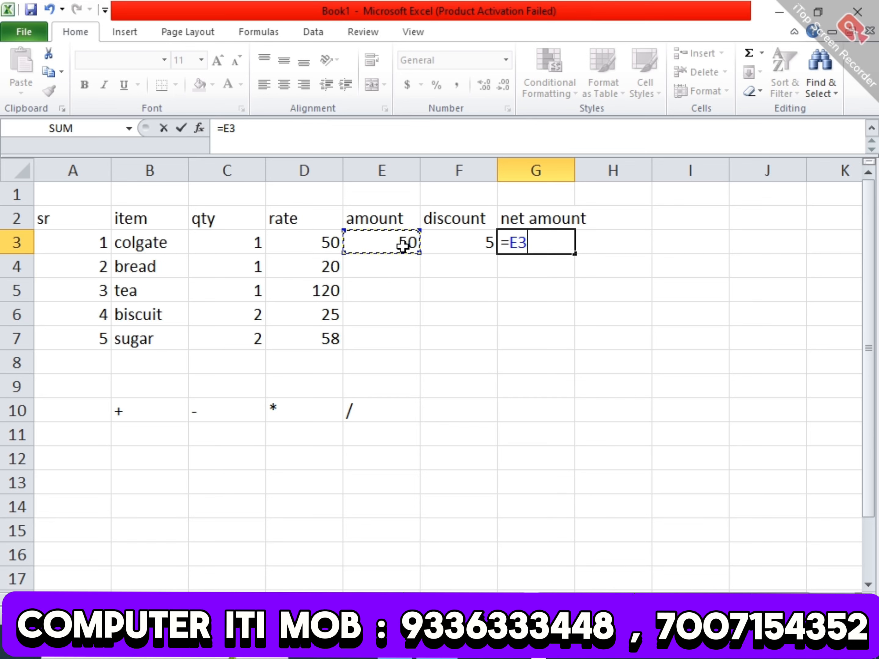
type("-")
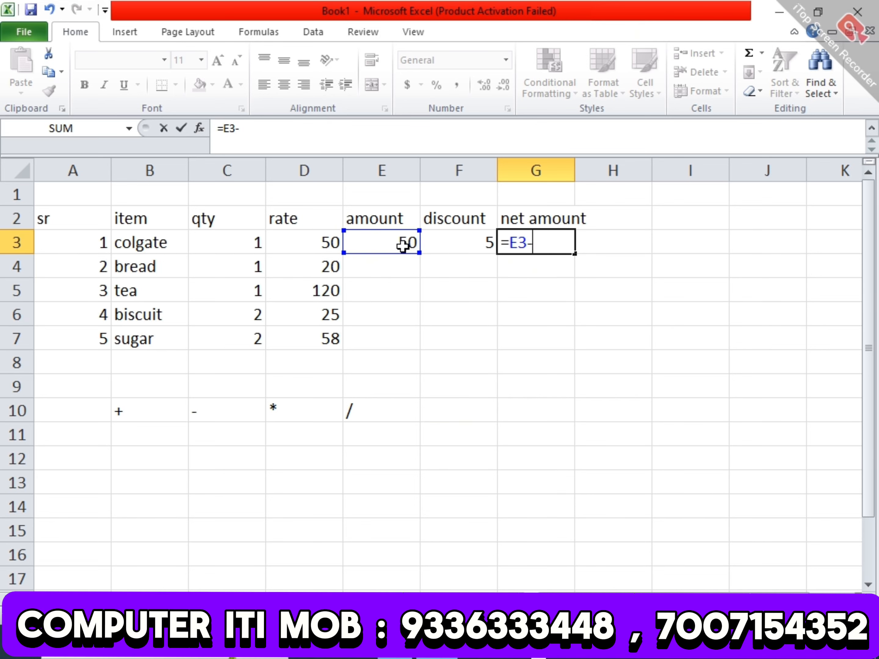
left_click(460, 242)
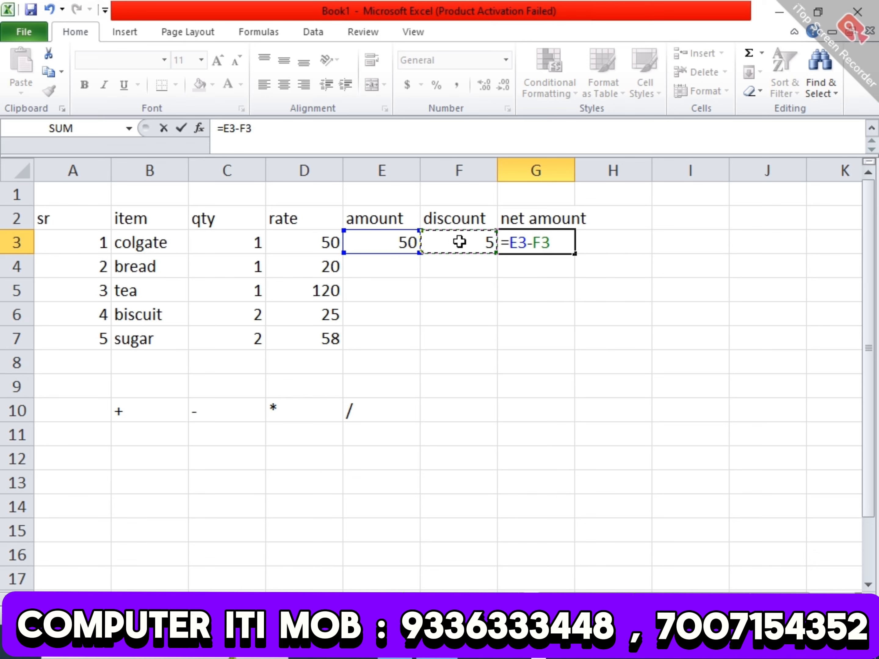
key("Return")
Fill the amount formula from E3 down to E7 for the remaining items.
left_click_drag(392, 240, 560, 239)
left_click(519, 286)
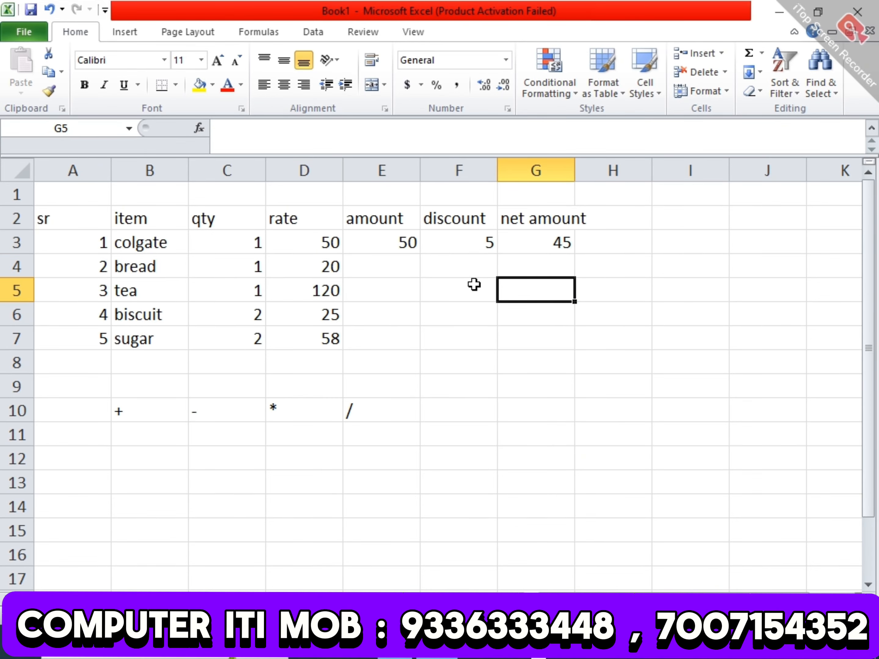
left_click(396, 244)
left_click_drag(421, 254, 419, 343)
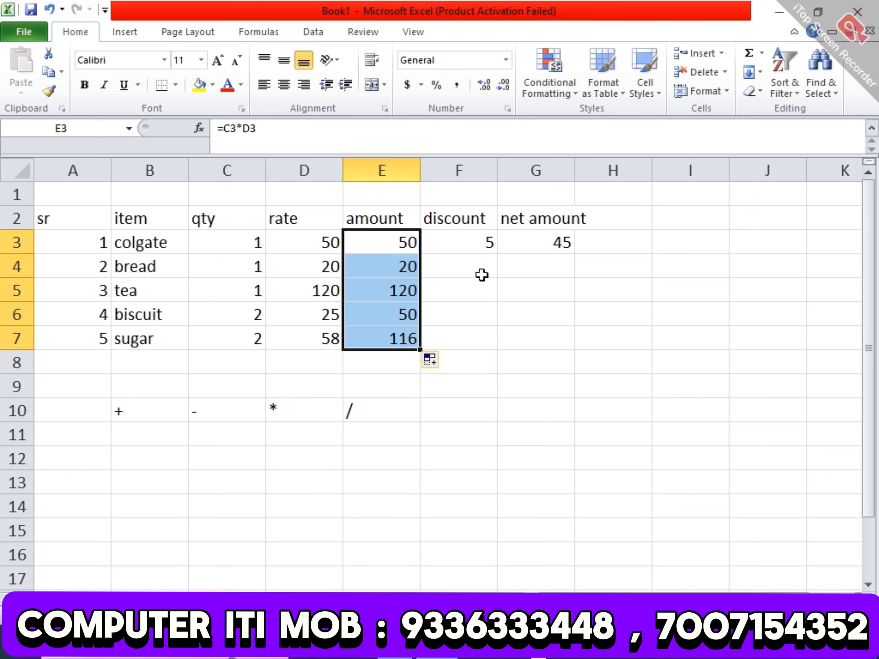
Enter the discounts 2, 10, 5 and 10 for bread, tea, biscuit and sugar in cells F4:F7.
left_click(484, 264)
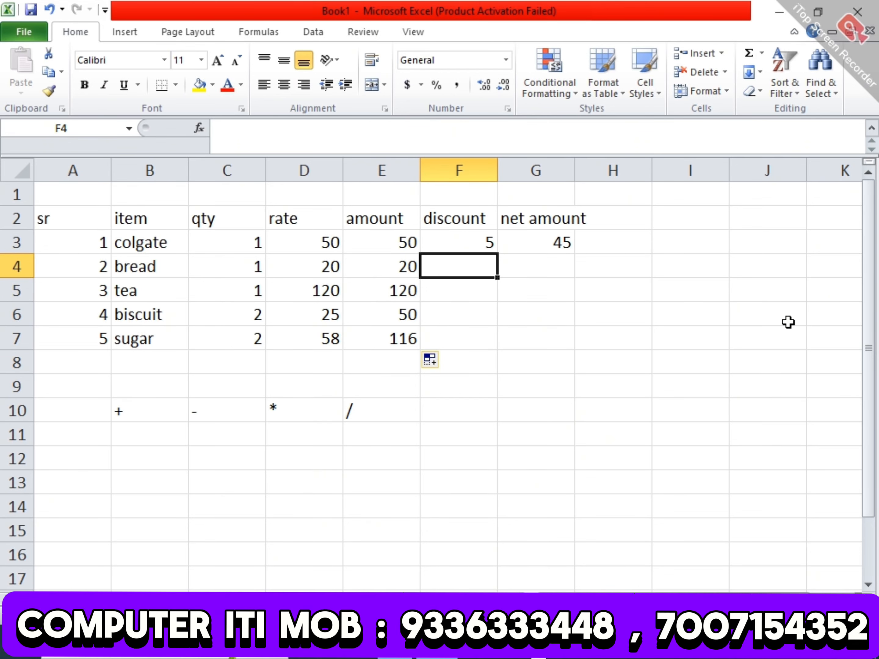
type("2")
key("Return")
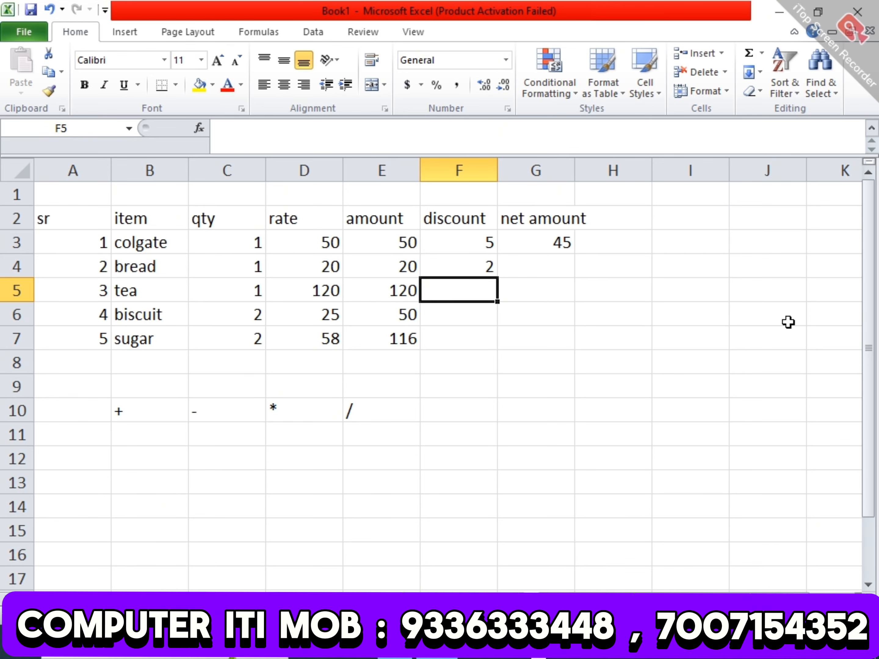
type("10")
key("Return")
type("5")
key("Return")
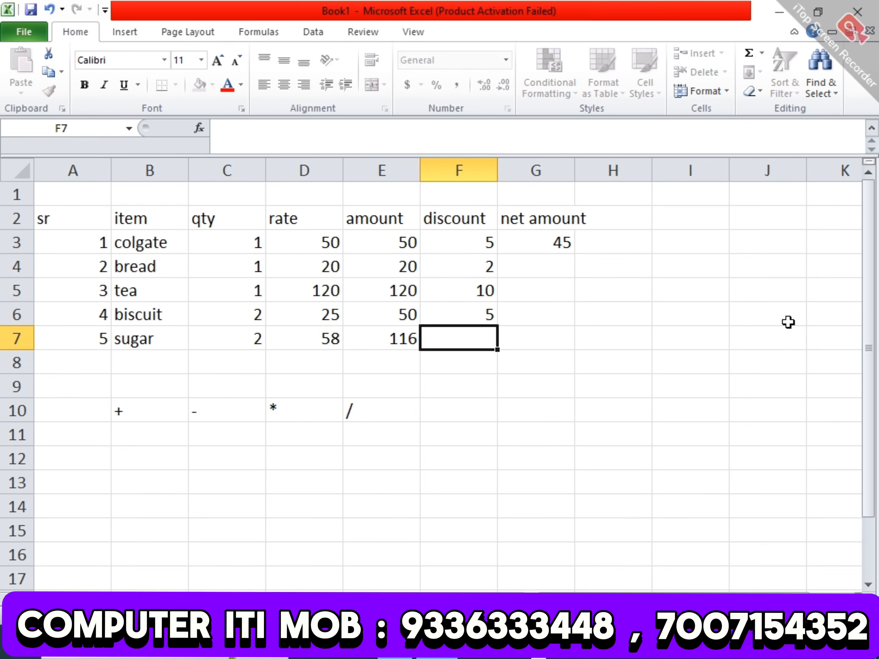
type("10")
key("Up")
key("Up")
key("Up")
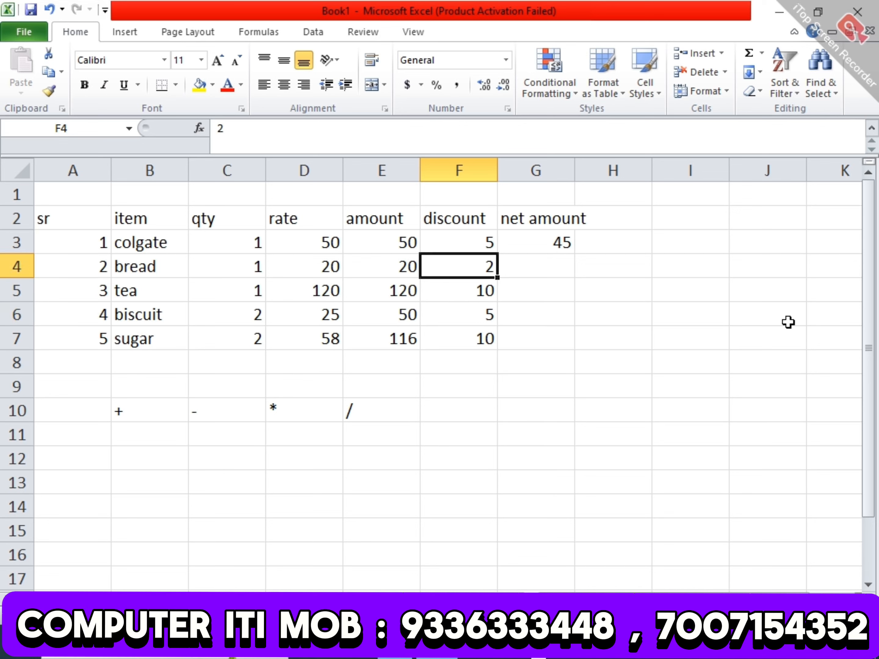
Set the sugar discount in cell F7 to 50.
key("Up")
key("Right")
key("Left")
key("Left")
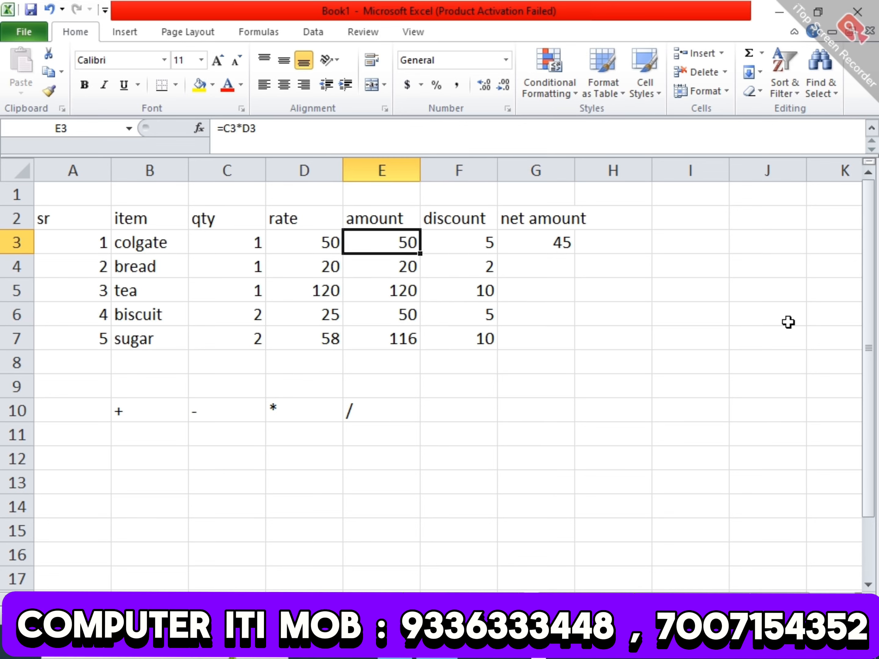
key("Down")
key("Down")
key("Down")
key("Down")
key("Right")
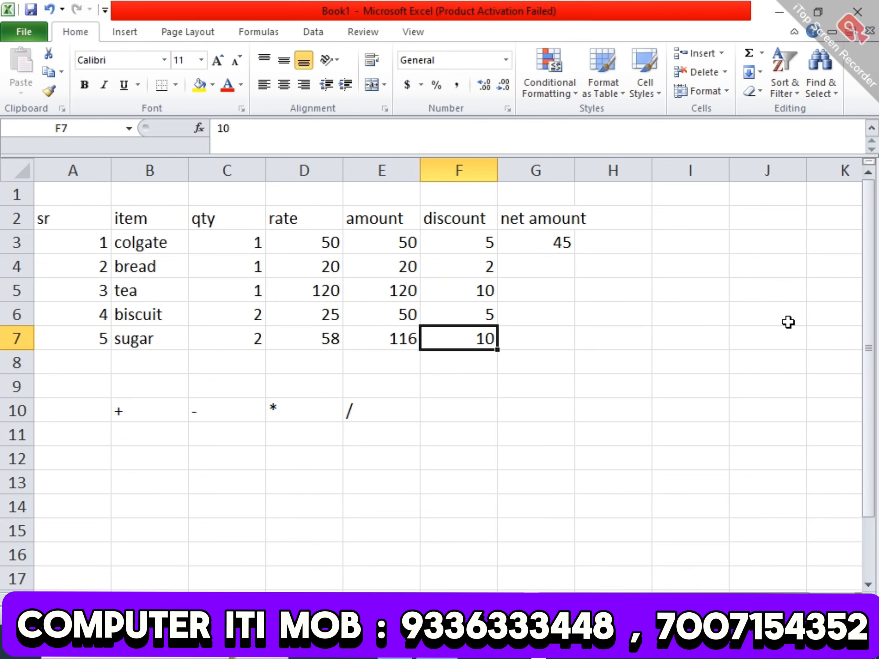
type("0")
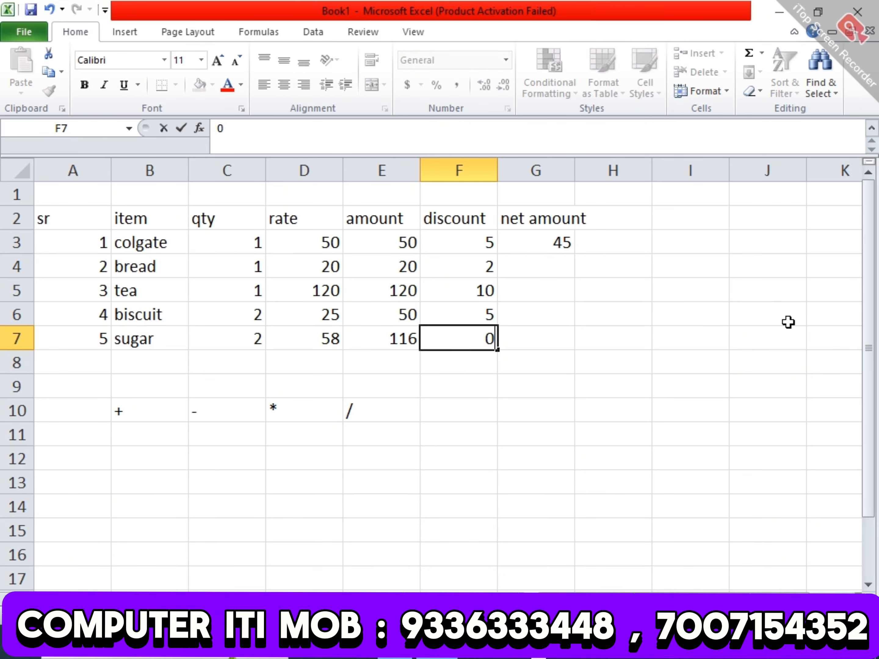
key("Escape")
type("50")
key("Return")
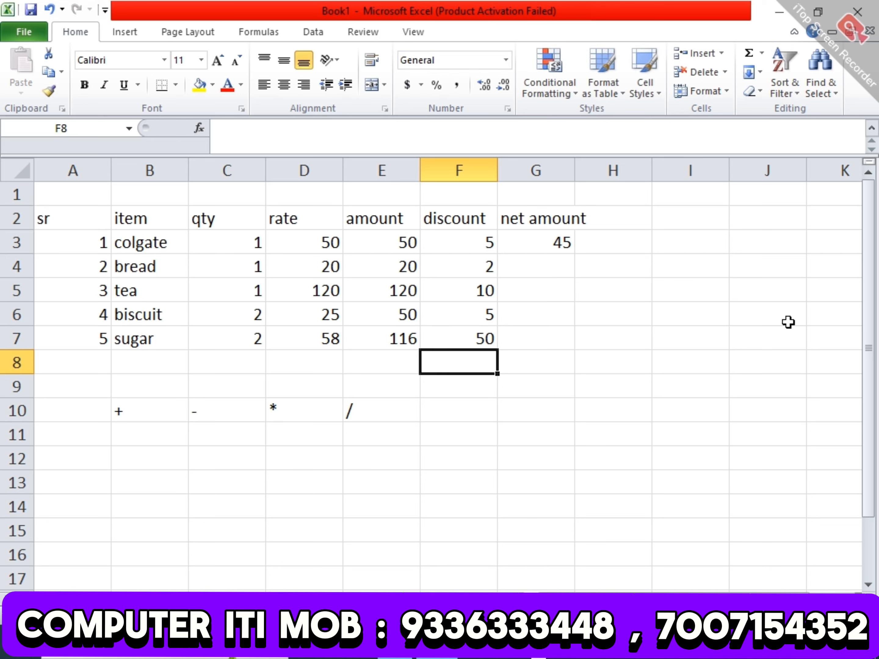
Fill the net amount formula from G3 down to G7 for the remaining items.
key("Up")
key("Up")
key("Up")
key("Up")
key("Right")
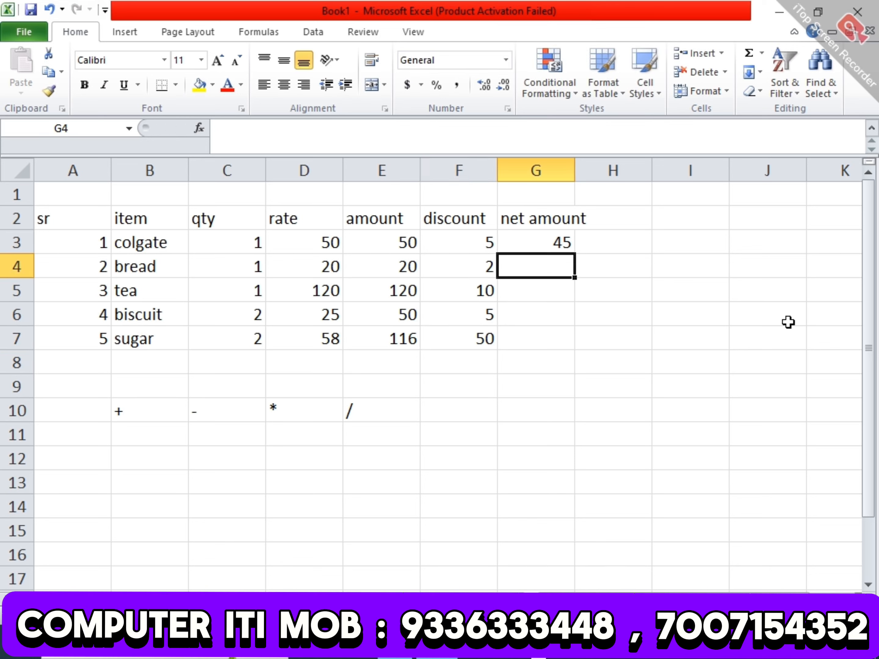
key("Up")
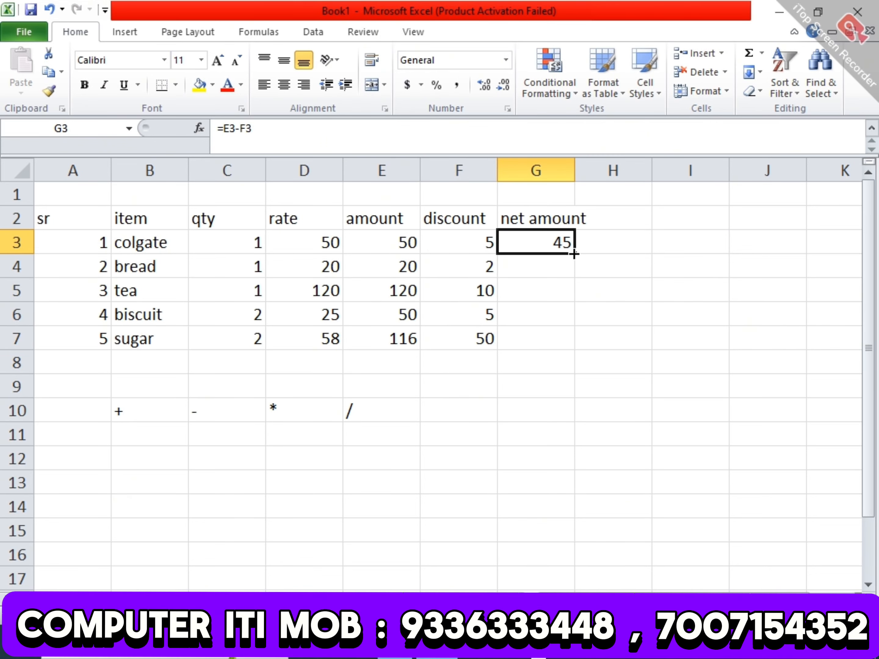
double_click(574, 253)
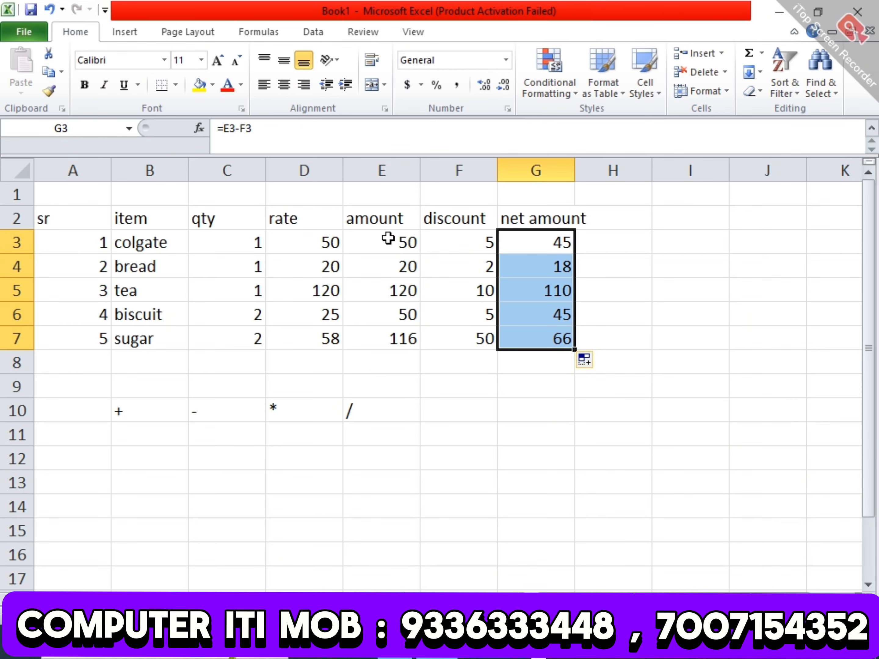
Total the amount column E3:E7 in cell E8 with AutoSum.
left_click_drag(387, 239, 416, 364)
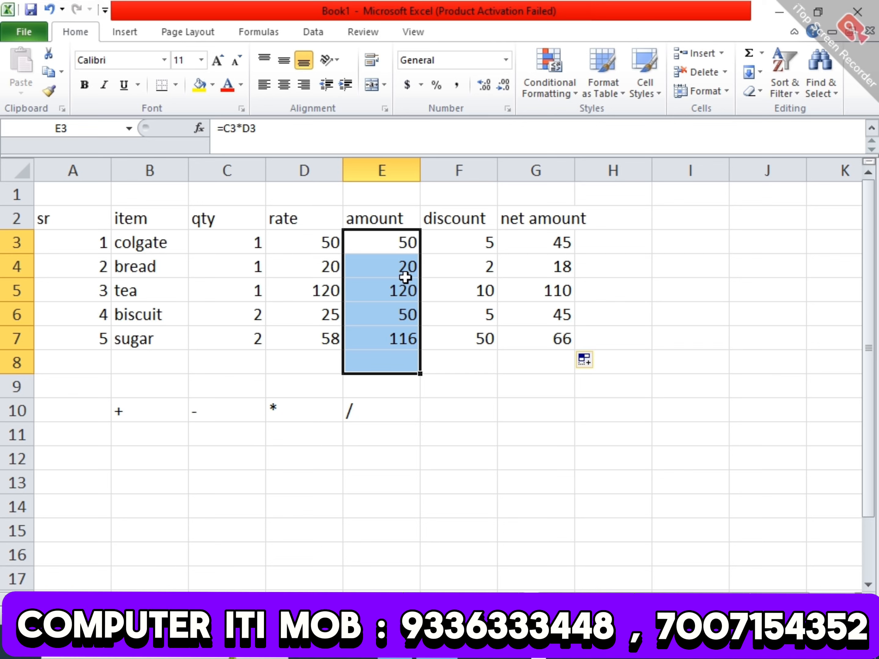
left_click(459, 311)
left_click_drag(414, 249, 411, 359)
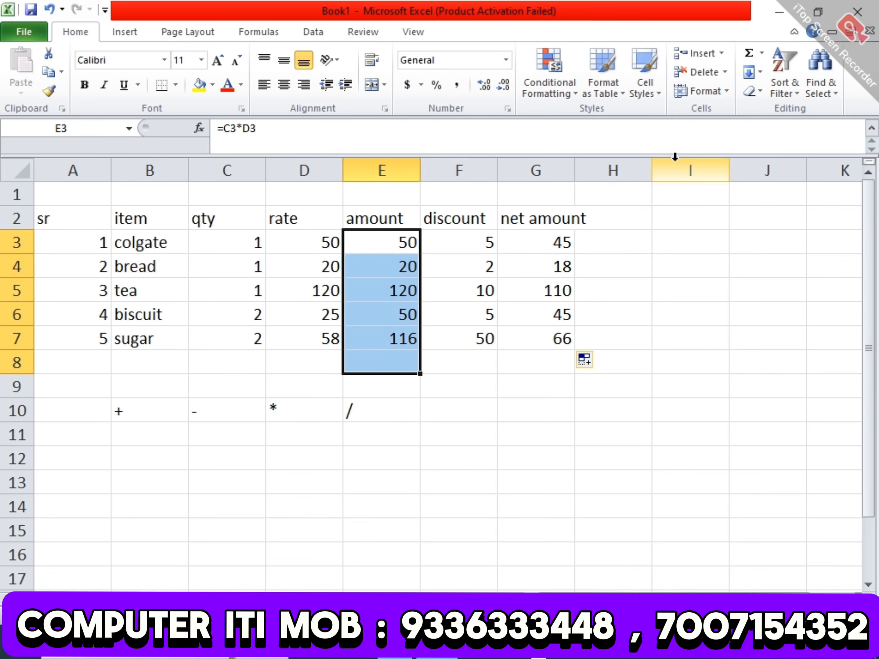
left_click(745, 53)
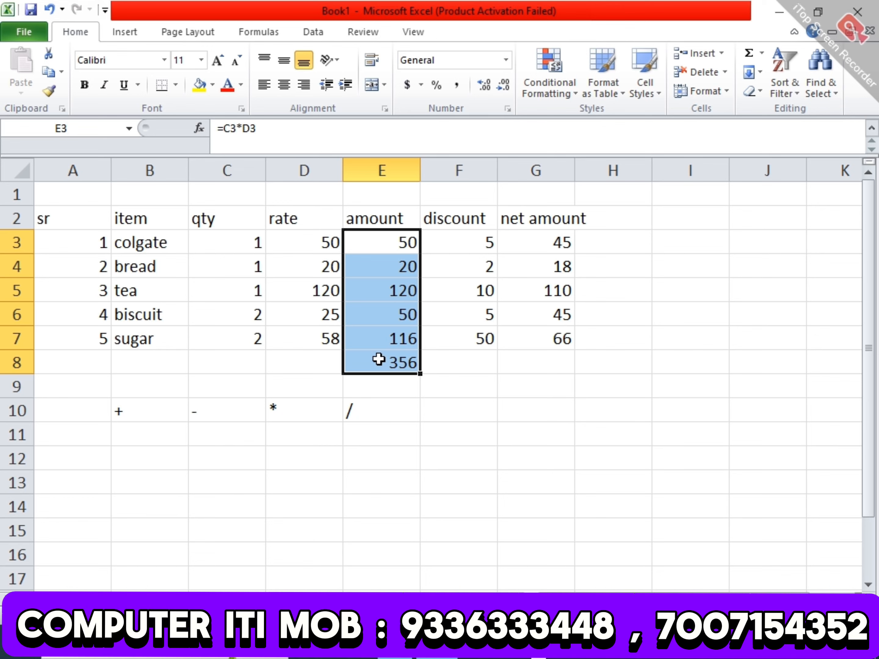
Total the discount column F3:F7 in cell F8 with AutoSum.
left_click(481, 369)
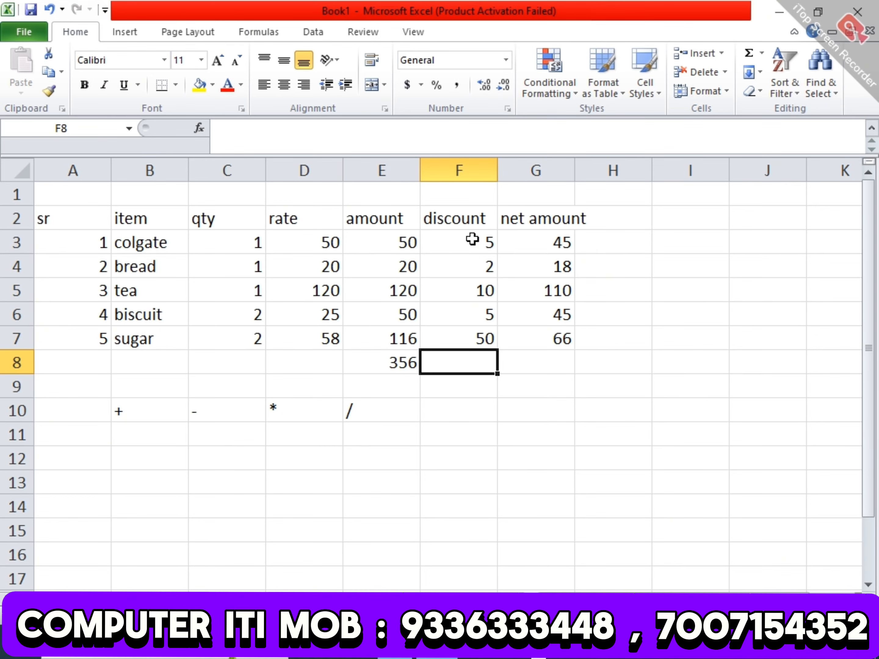
left_click_drag(472, 239, 502, 361)
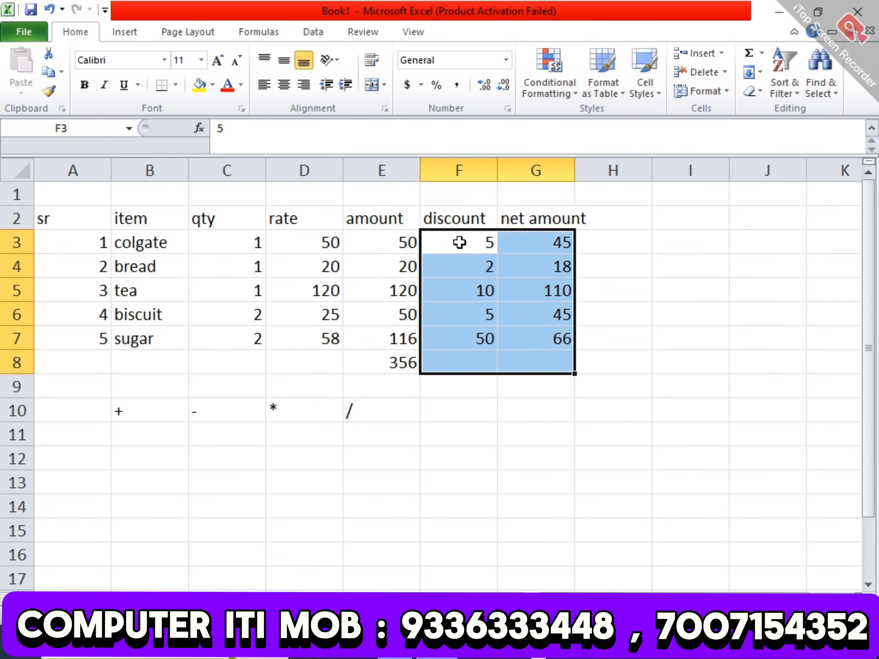
left_click_drag(459, 243, 463, 361)
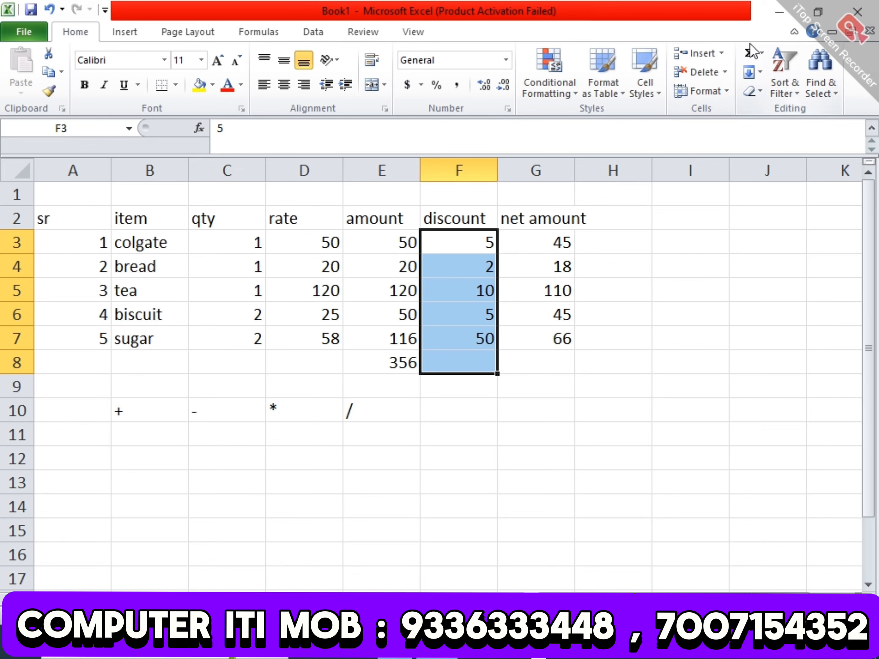
left_click(751, 53)
Total the net amount column G3:G7 in cell G8 with AutoSum.
left_click(553, 361)
left_click_drag(528, 240, 548, 365)
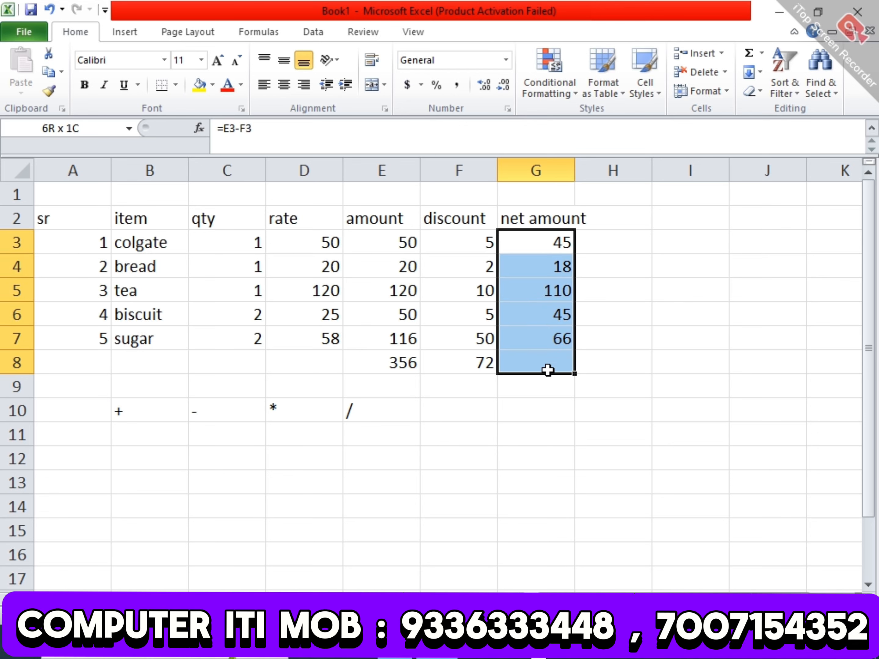
left_click(751, 53)
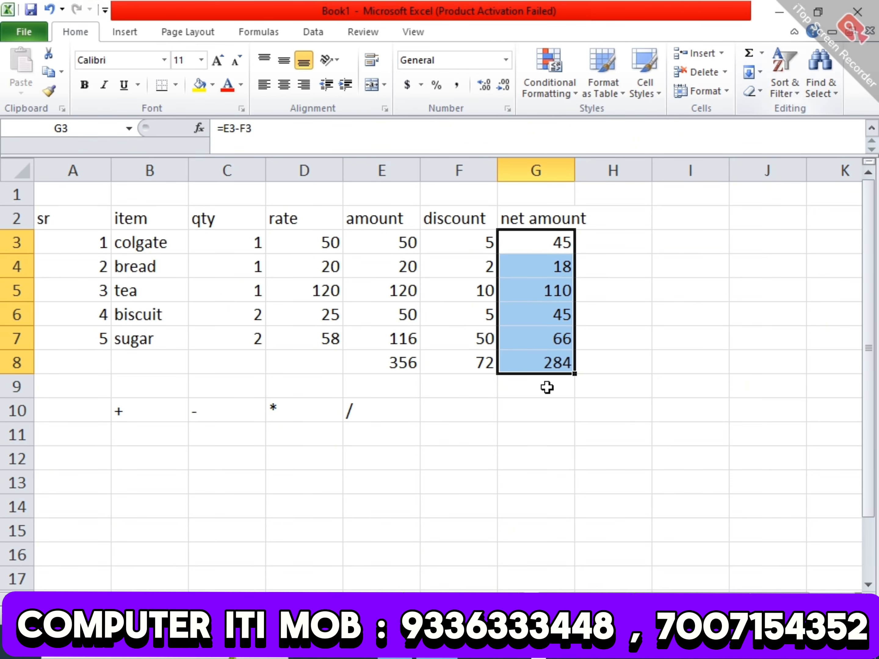
Set the sugar quantity in cell C7 to 5.
left_click(227, 338)
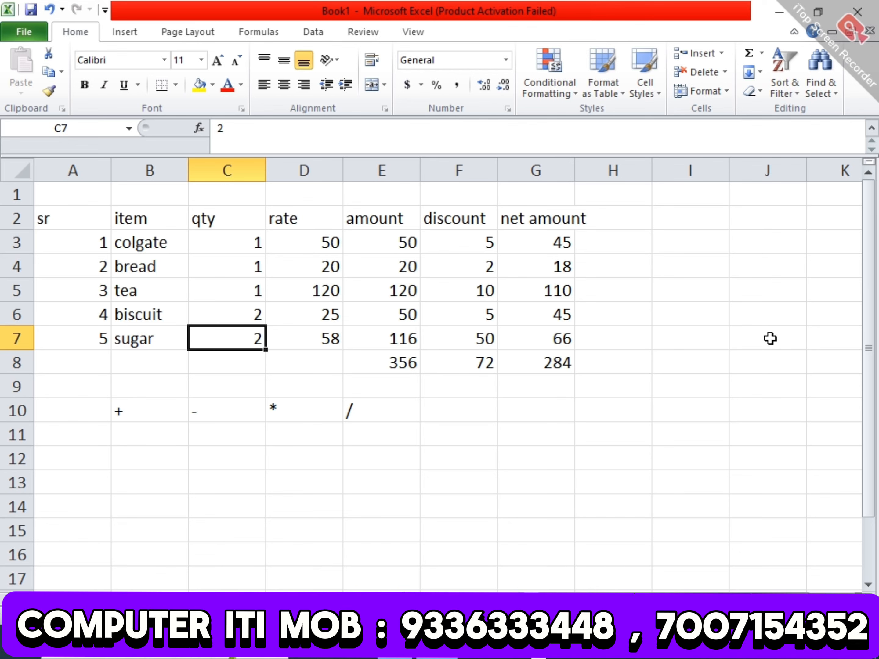
type("5")
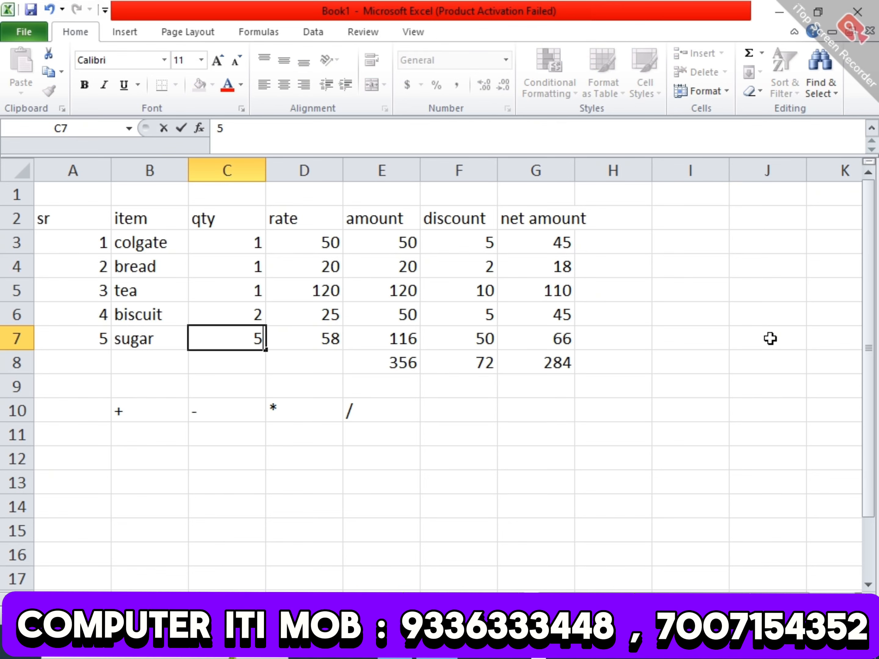
key("Return")
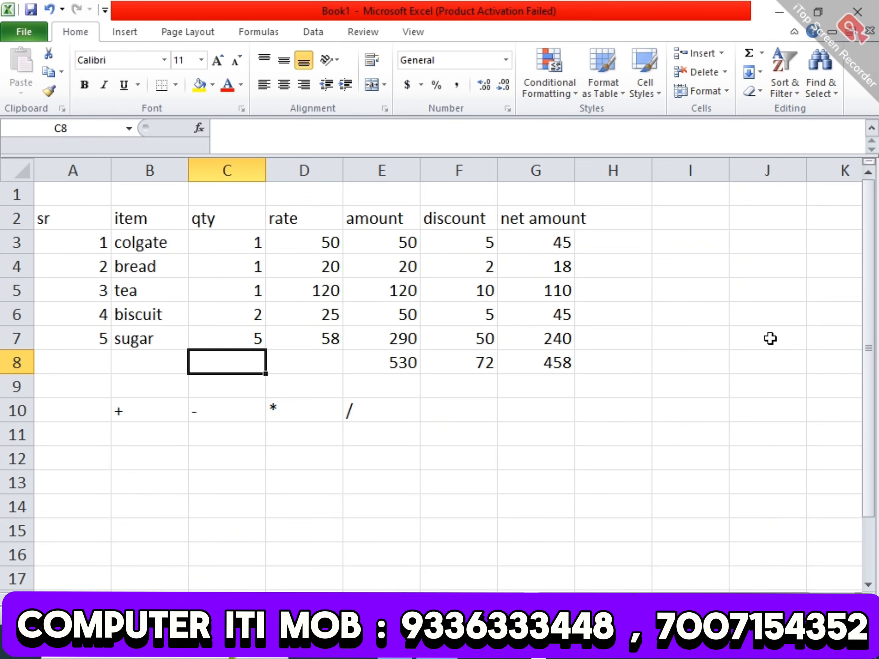
Set the quantities of colgate and bread to 10 and 2 in cells C3 and C4.
key("Up")
key("Up")
key("Up")
key("Up")
key("Up")
key("Right")
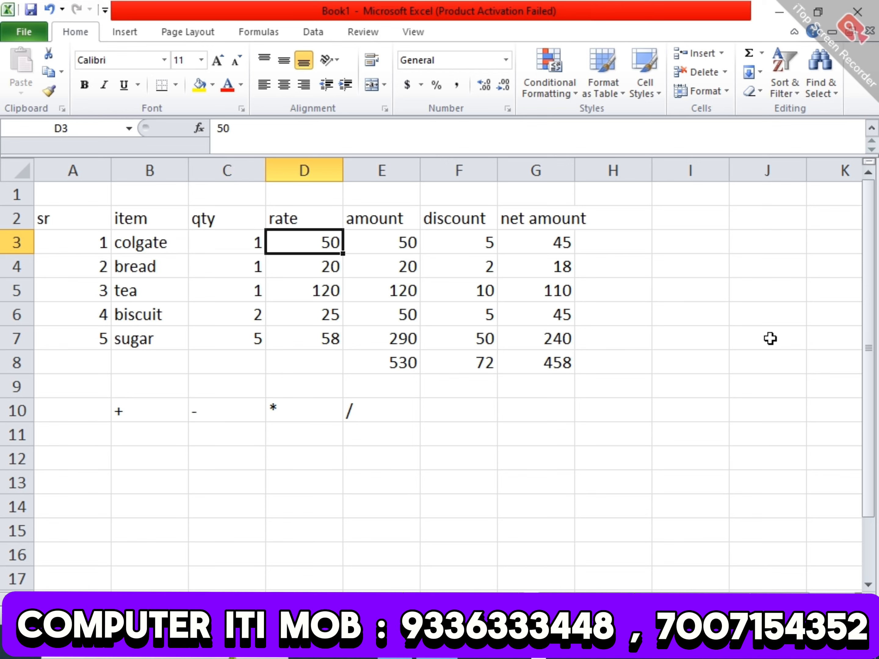
key("Left")
type("10")
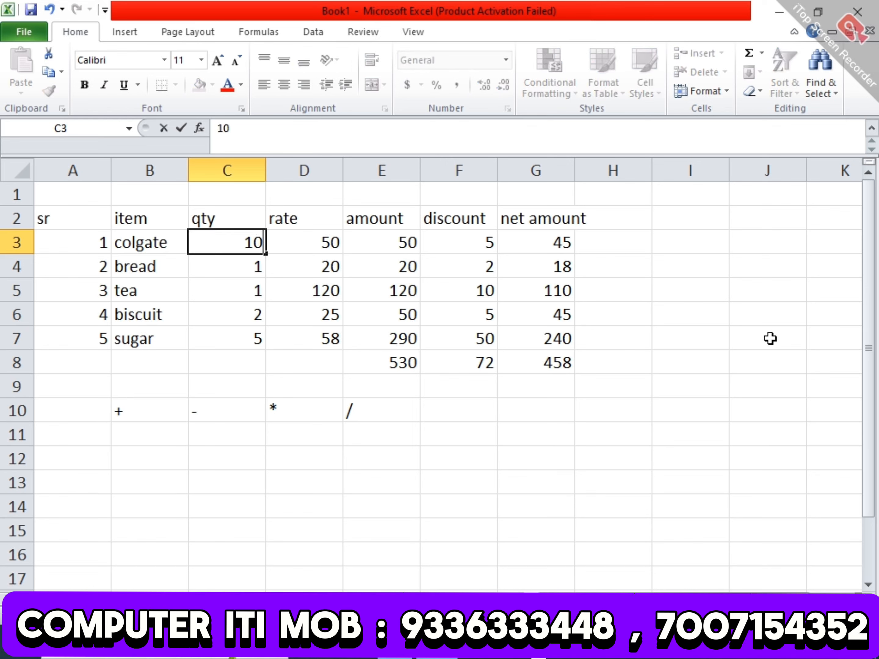
key("Return")
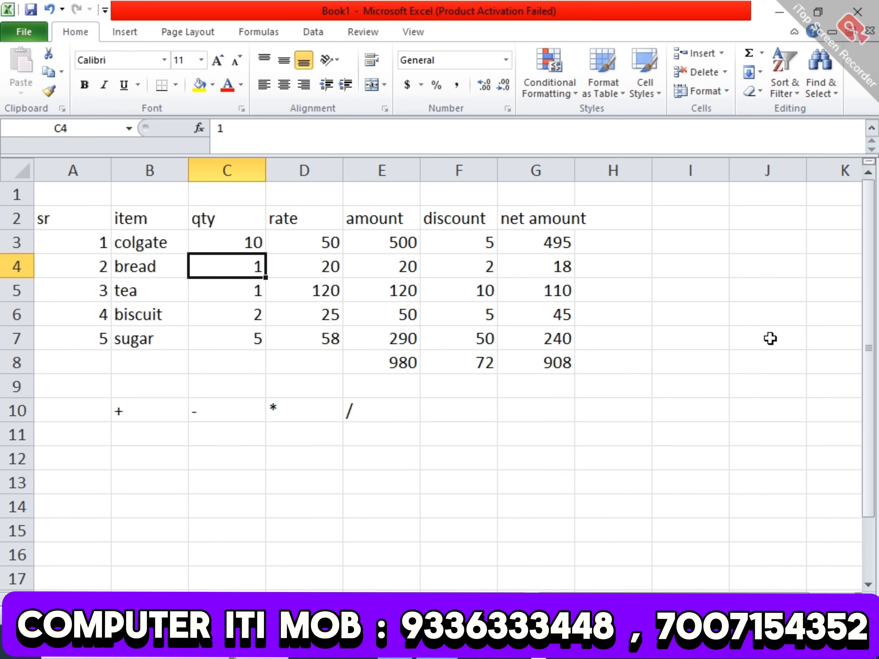
type("2")
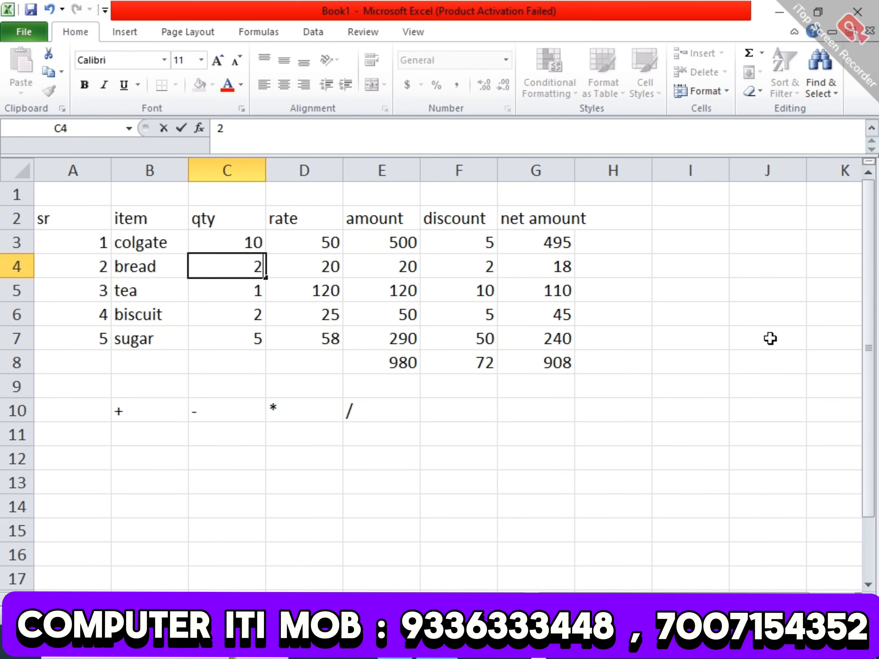
key("Return")
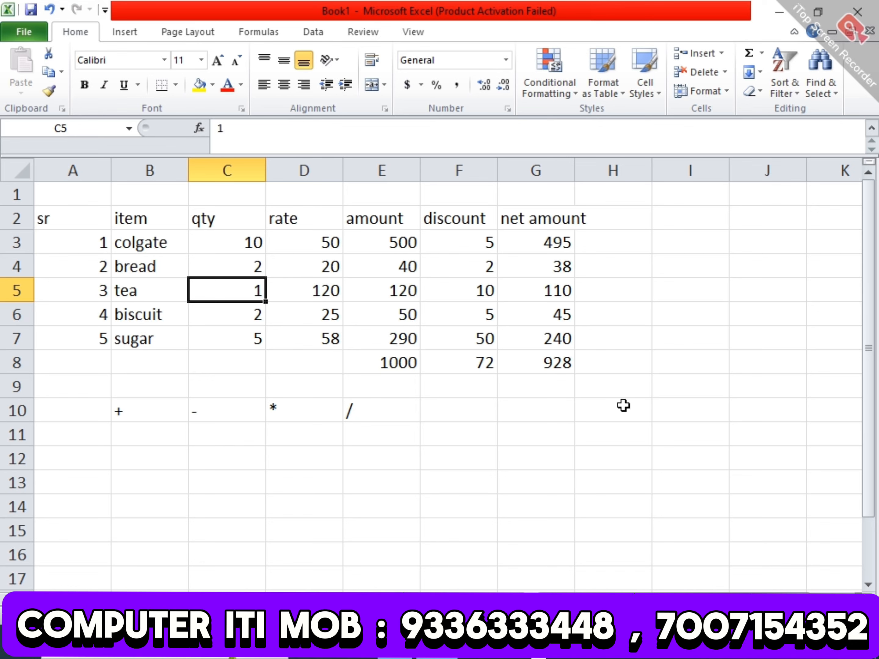
Enter the numbers 45 and 20 in cells C17 and D17 below the item table.
scroll(520, 455, "down", 4)
left_click(226, 284)
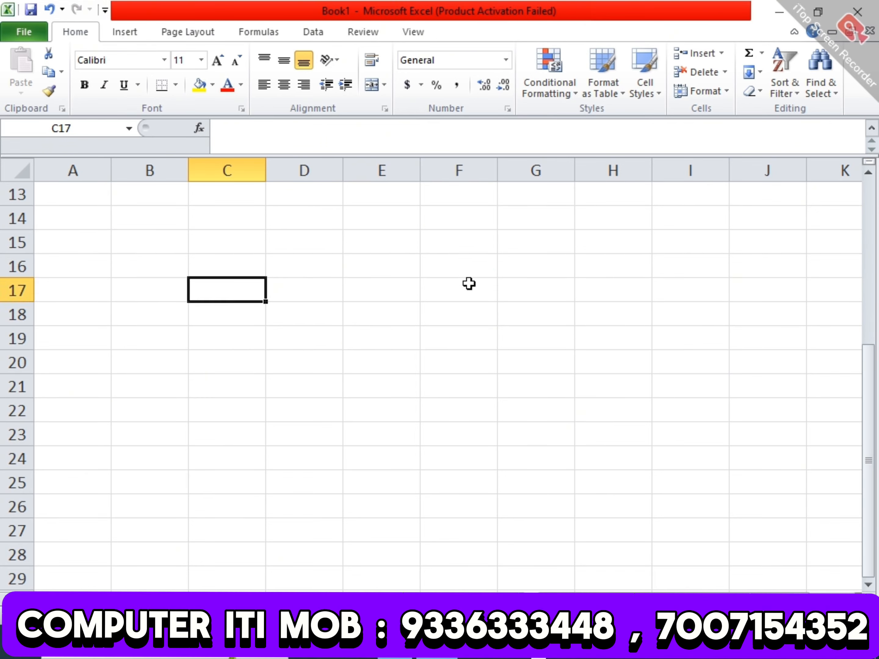
type("45")
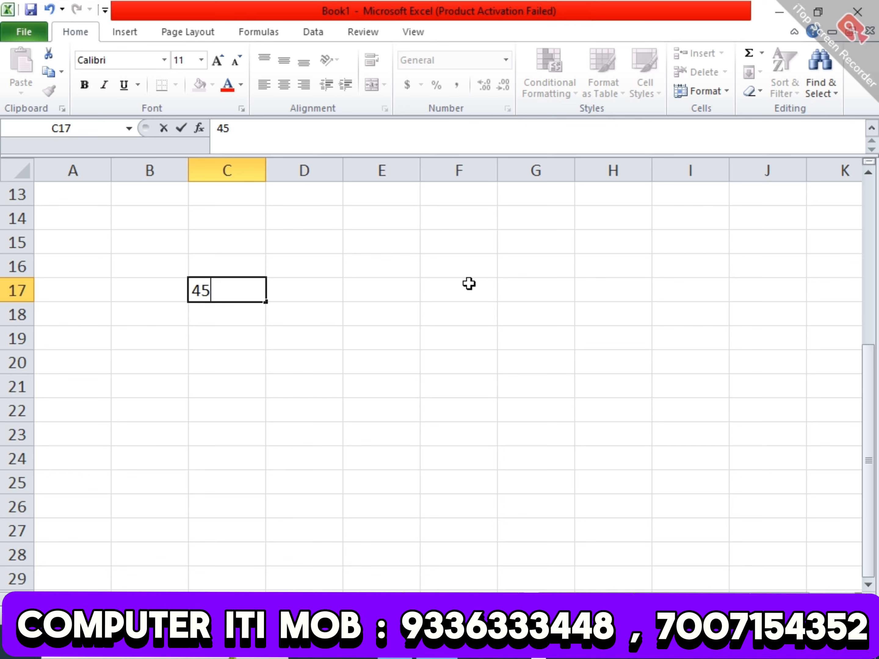
key("Tab")
type("20")
key("Tab")
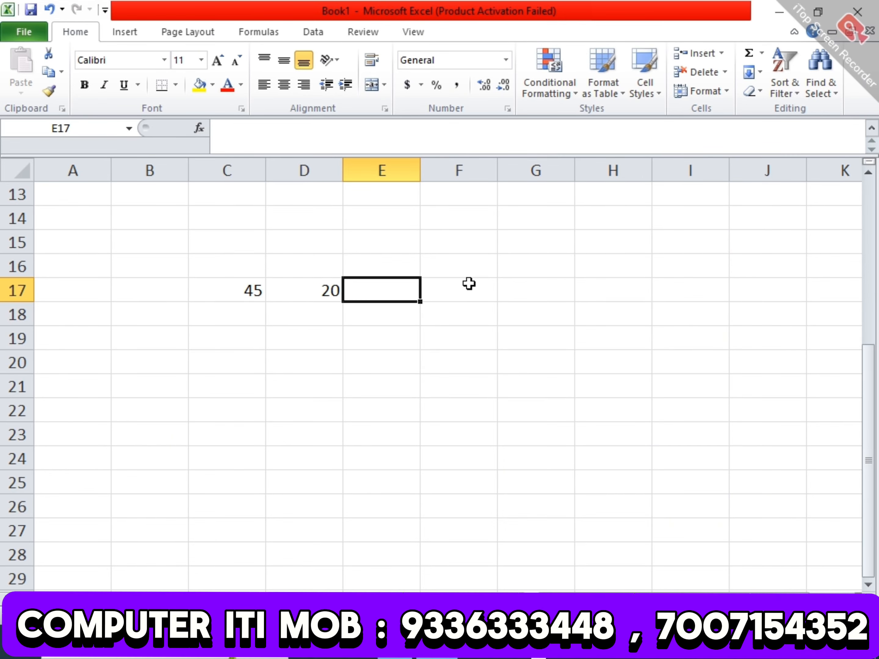
Add the two numbers in cell E17 with the formula =C17+D17.
type("=")
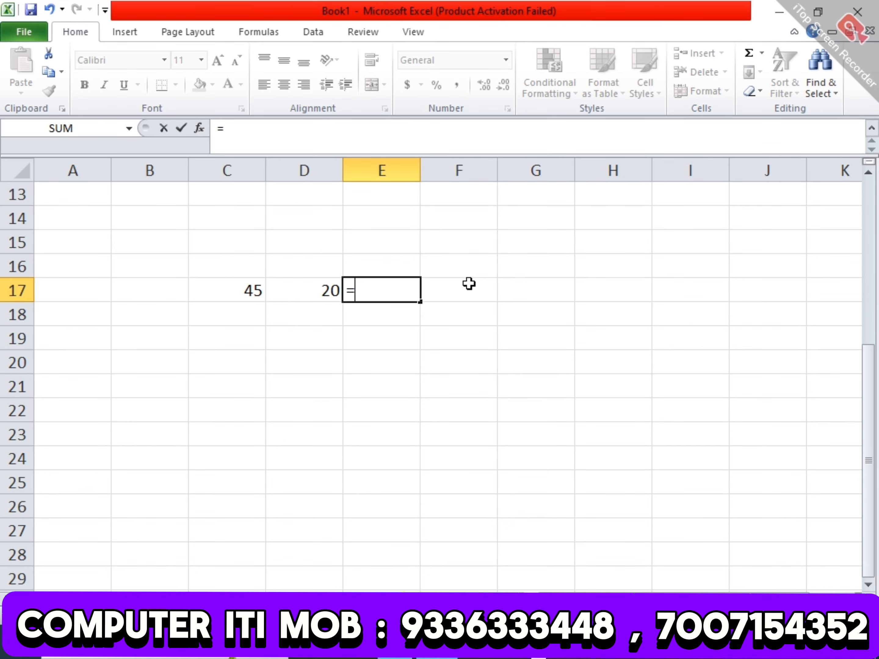
left_click(228, 297)
type("+")
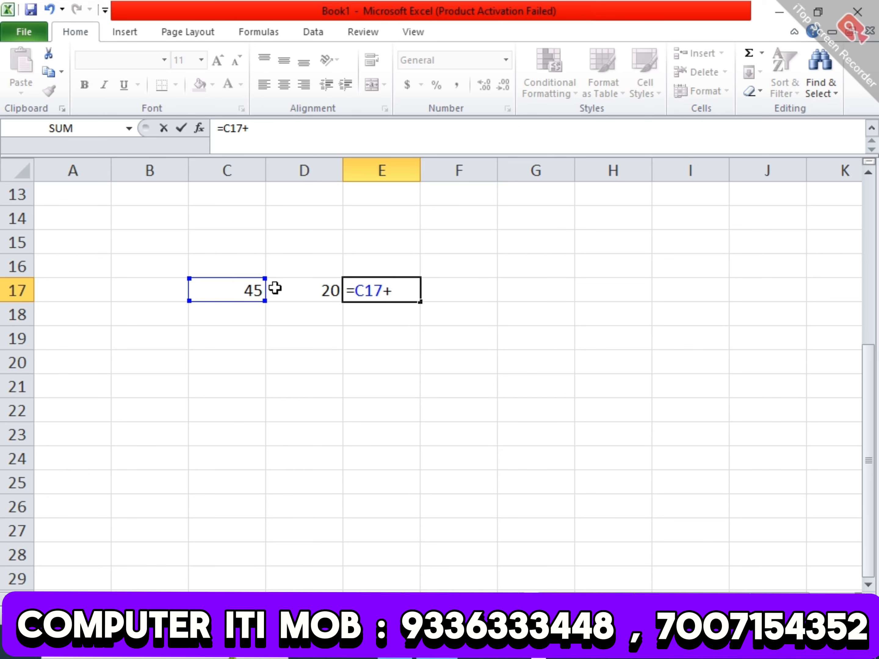
left_click(293, 288)
key("Return")
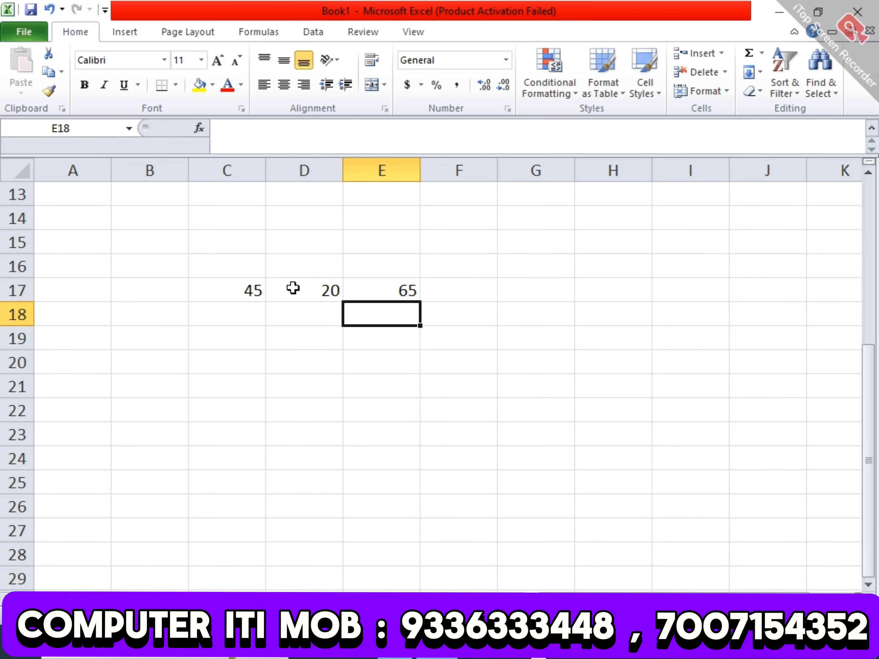
Subtract the second number from the first in cell E18 with =C17-D17.
type("=")
left_click(218, 295)
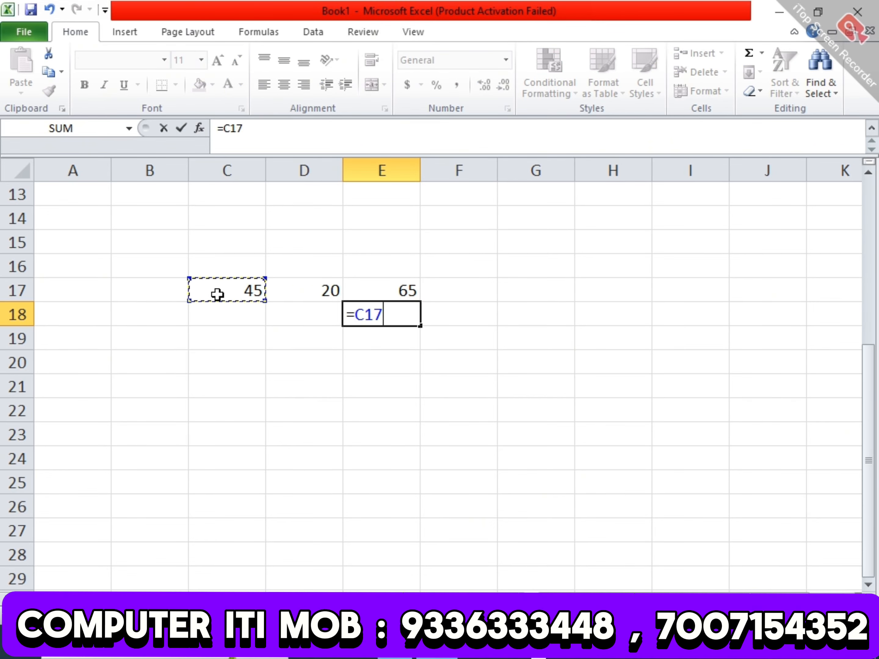
type("-")
left_click(291, 290)
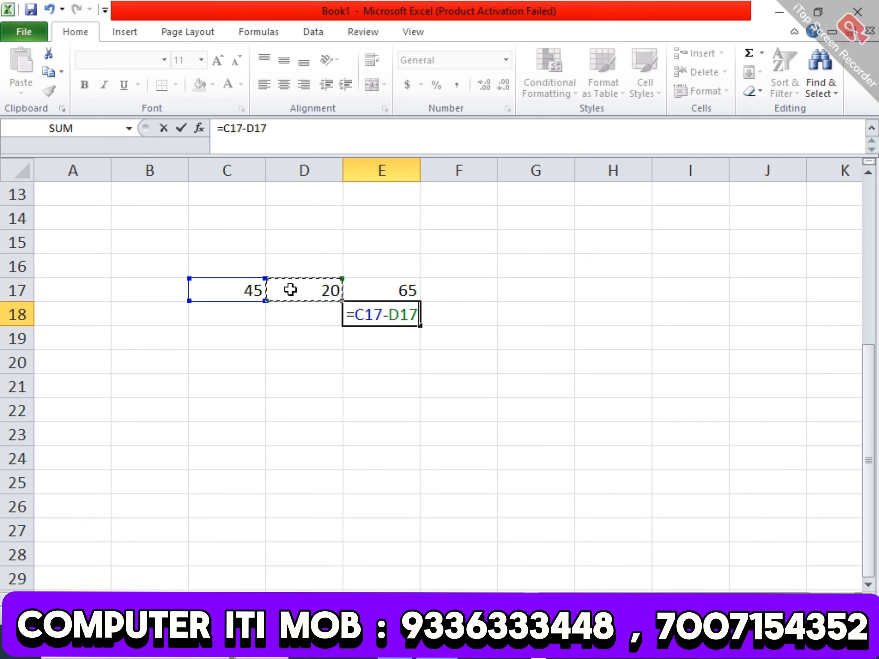
key("Return")
Multiply the two numbers in cell E19 with the formula =C17*D17.
type("=")
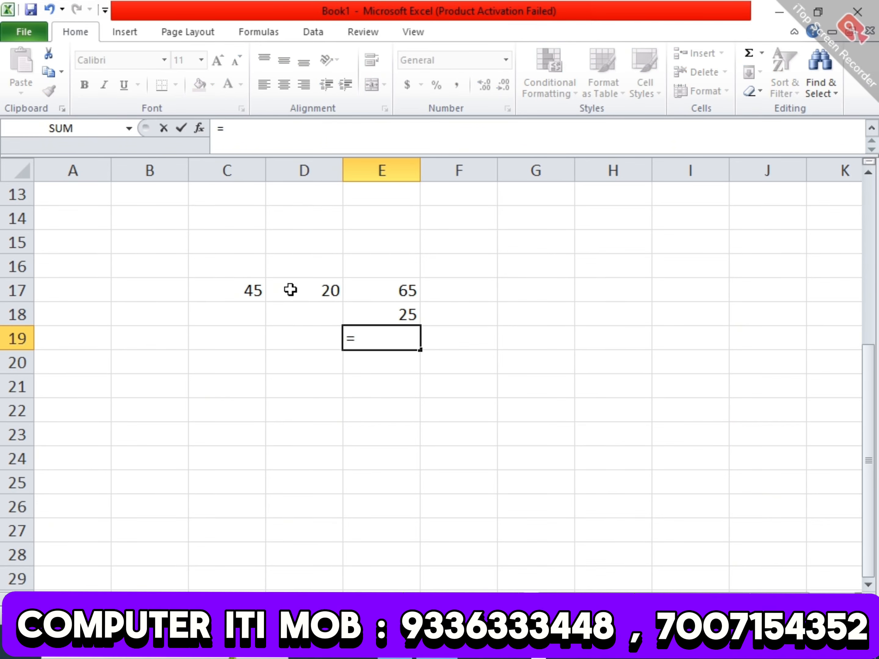
left_click(241, 297)
type("*")
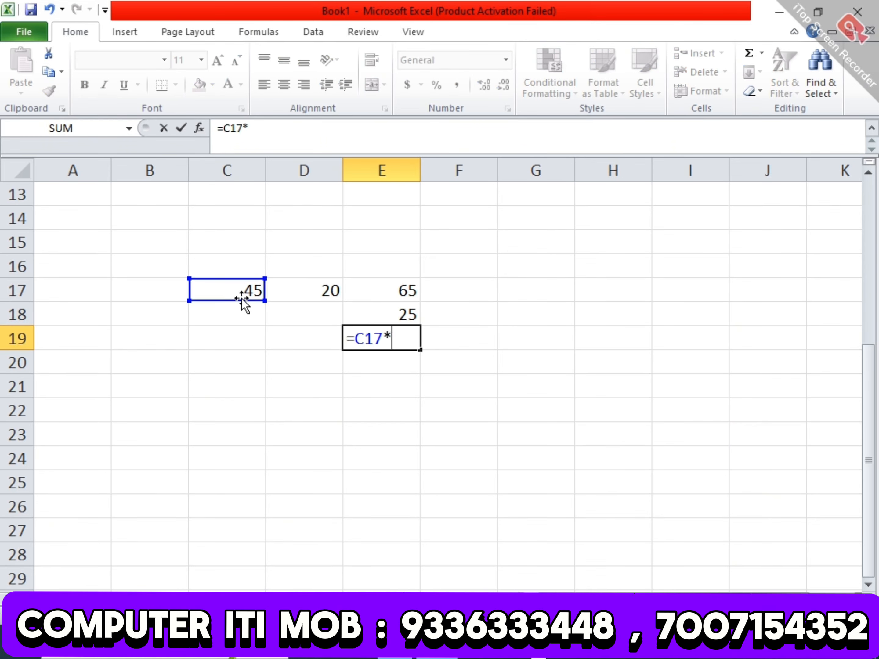
left_click(293, 290)
key("Return")
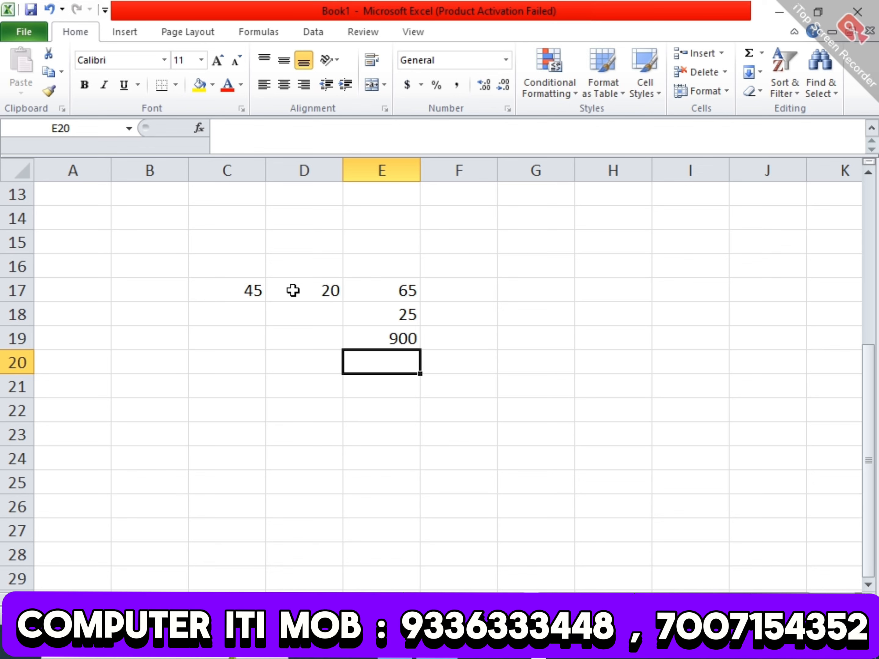
Divide the first number by the second in cell E20 with the formula =C17/D17.
type("=")
left_click(238, 290)
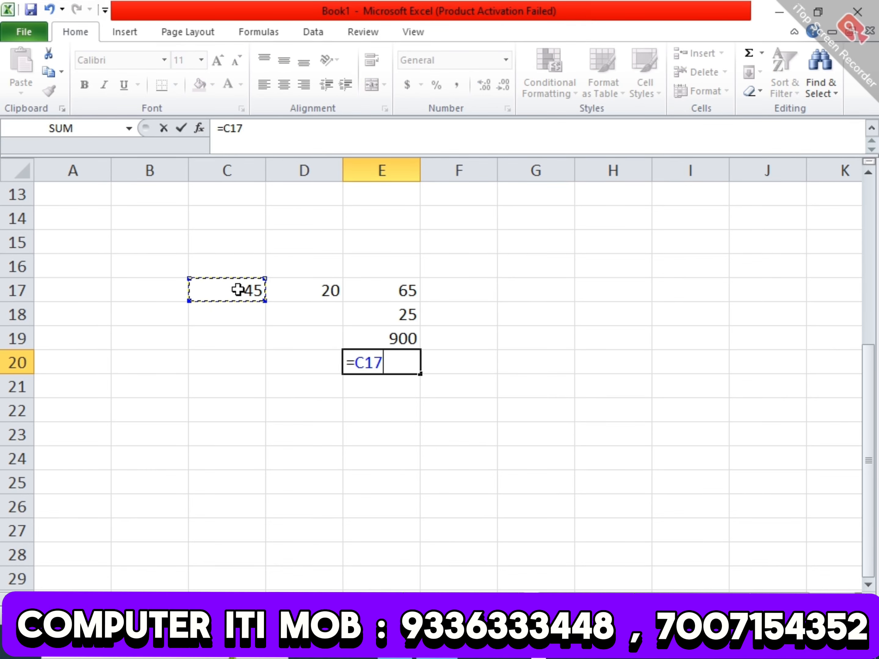
type("/")
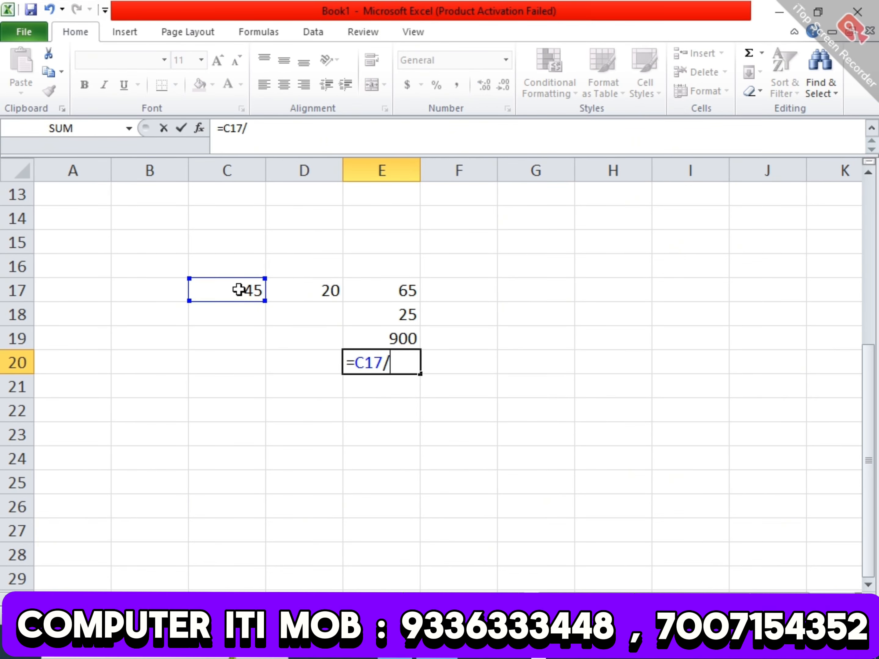
left_click(316, 293)
key("Return")
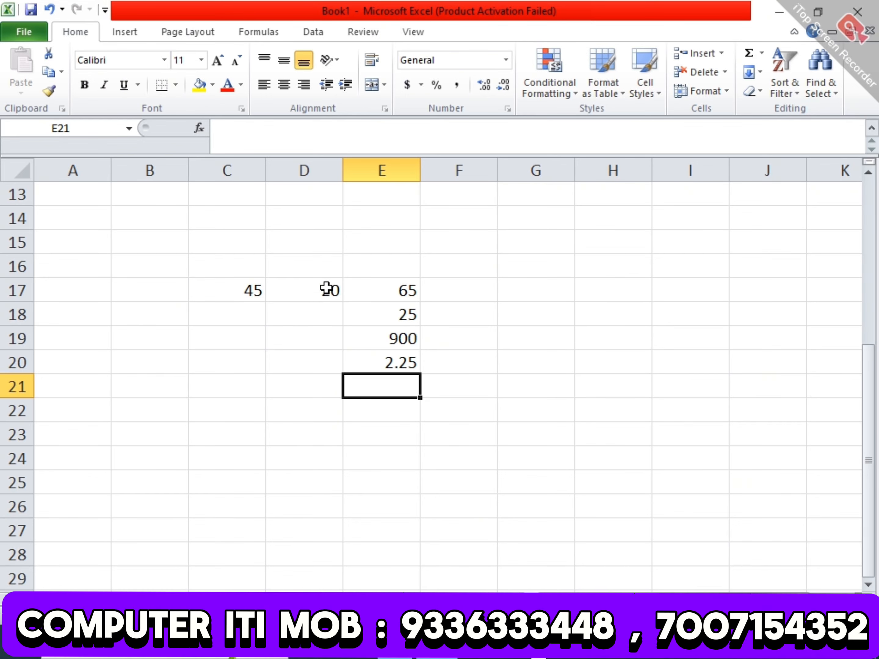
Change the first number in cell C17 to 90.
left_click(327, 287)
left_click(237, 295)
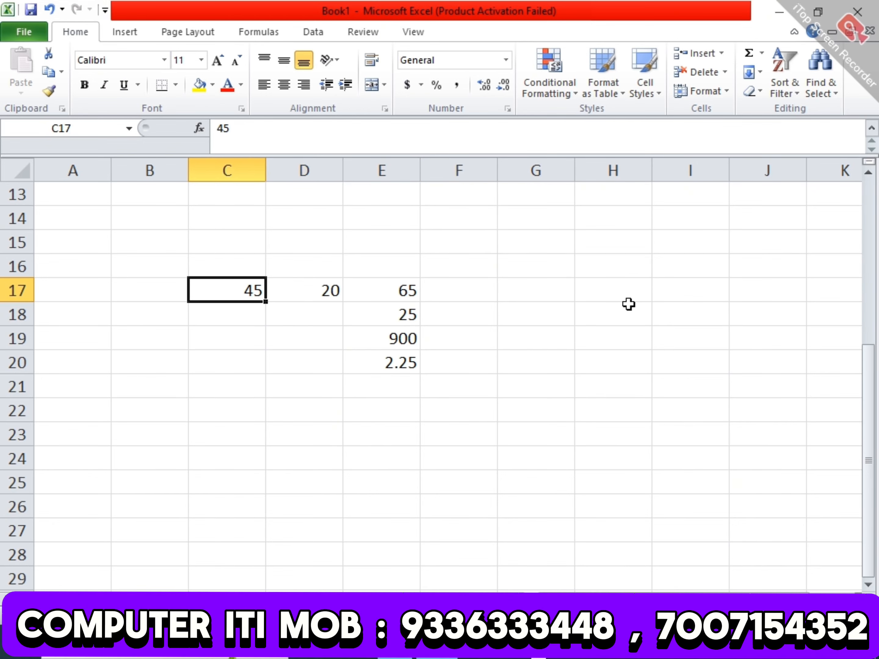
type("90")
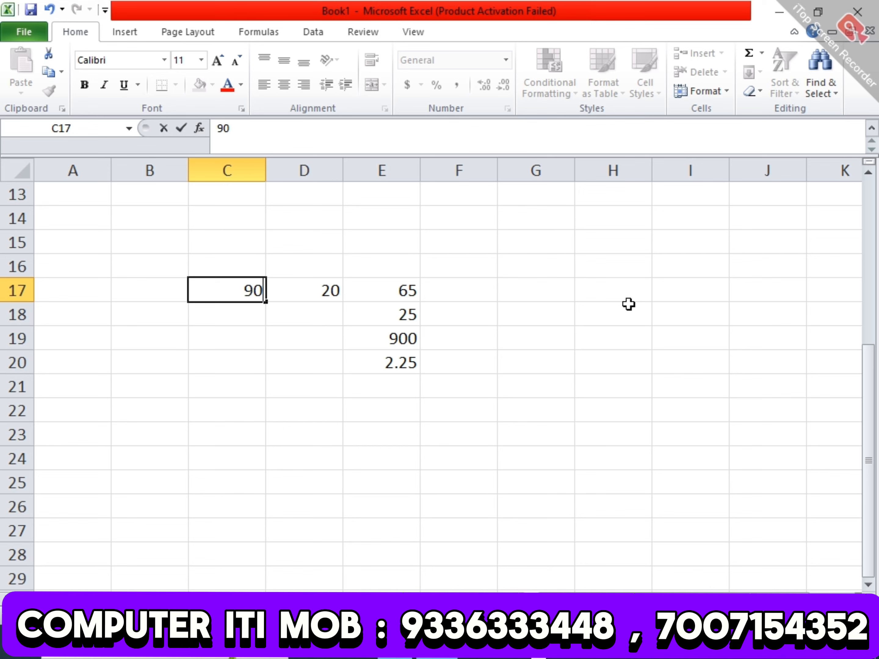
key("Return")
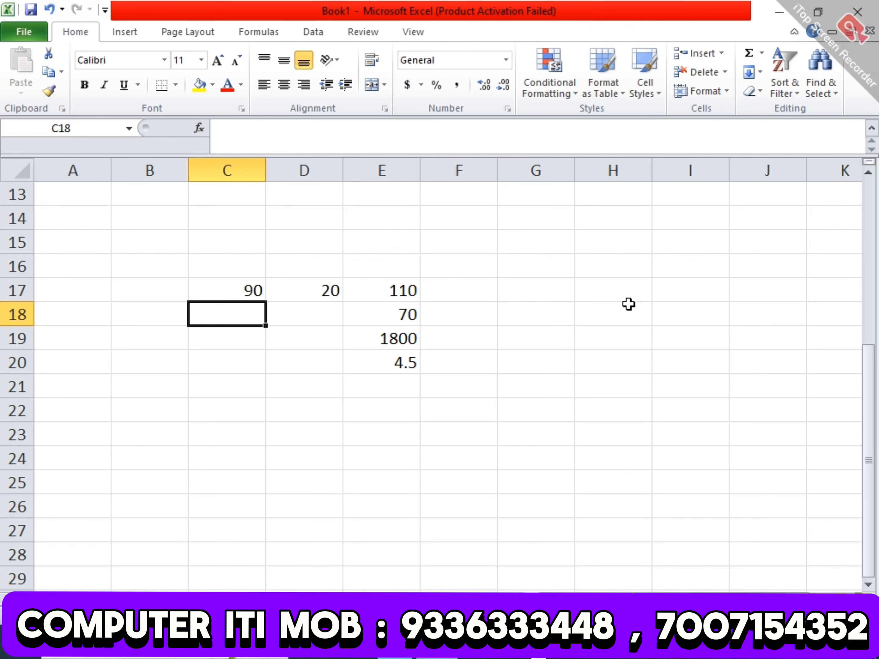
Clear the totals and averages in G3:H7 of the student marks table, keeping the formulas in row 2.
scroll(629, 304, "up", 4)
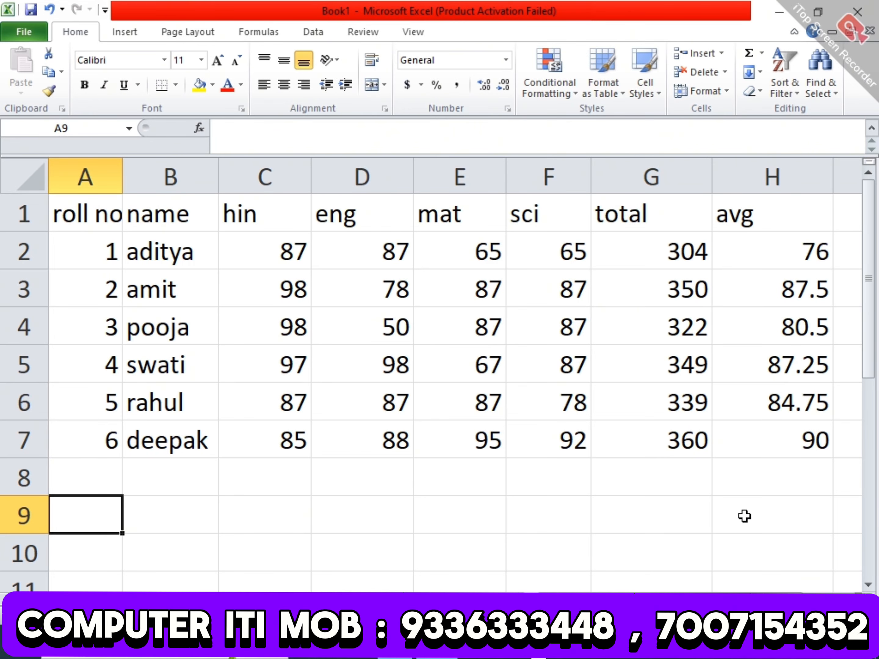
left_click_drag(660, 296, 771, 432)
key("Delete")
left_click(790, 505)
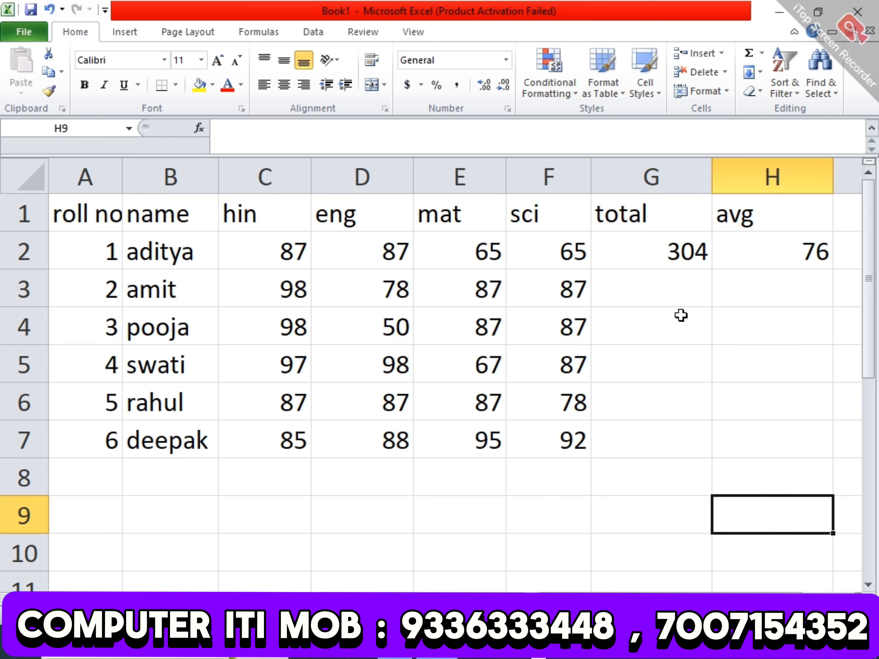
Fill the total formula in G2 and the average formula in H2 down to row 7.
left_click(678, 256)
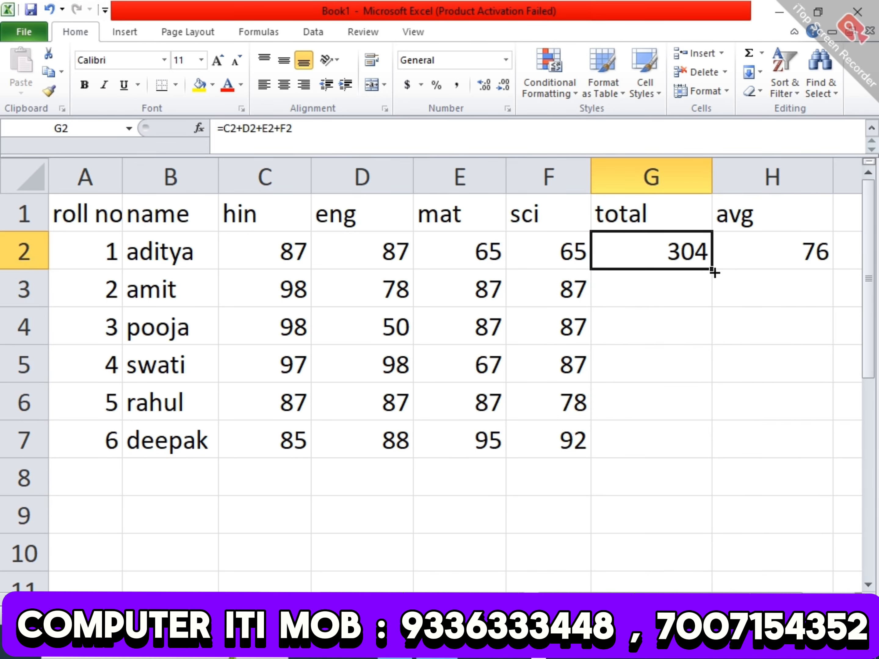
double_click(714, 273)
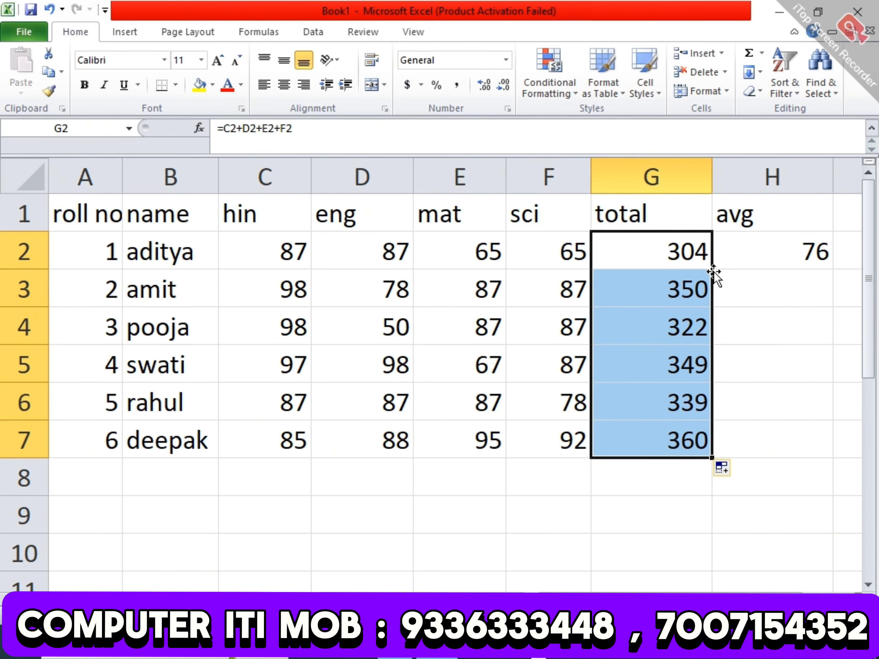
left_click(773, 262)
double_click(834, 270)
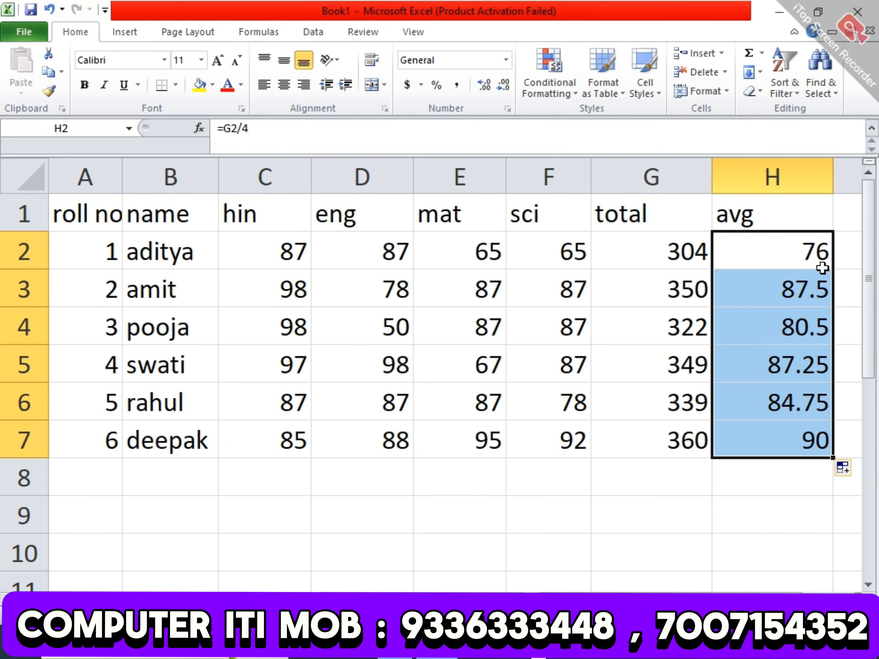
Start a new student record in row 8 with roll number 7 and the student's name.
left_click(91, 477)
type("70")
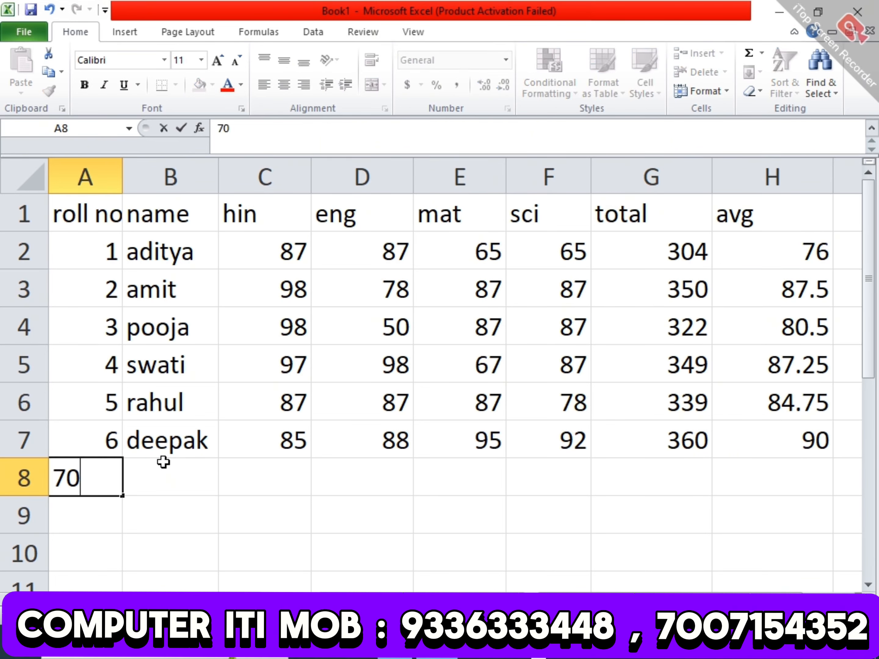
key("BackSpace")
left_click(163, 462)
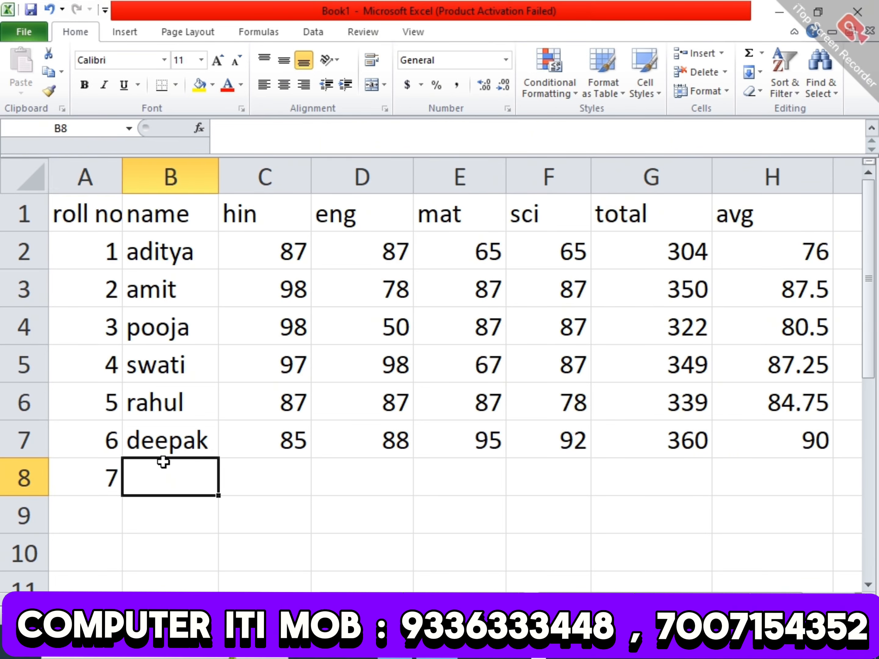
type("rohit")
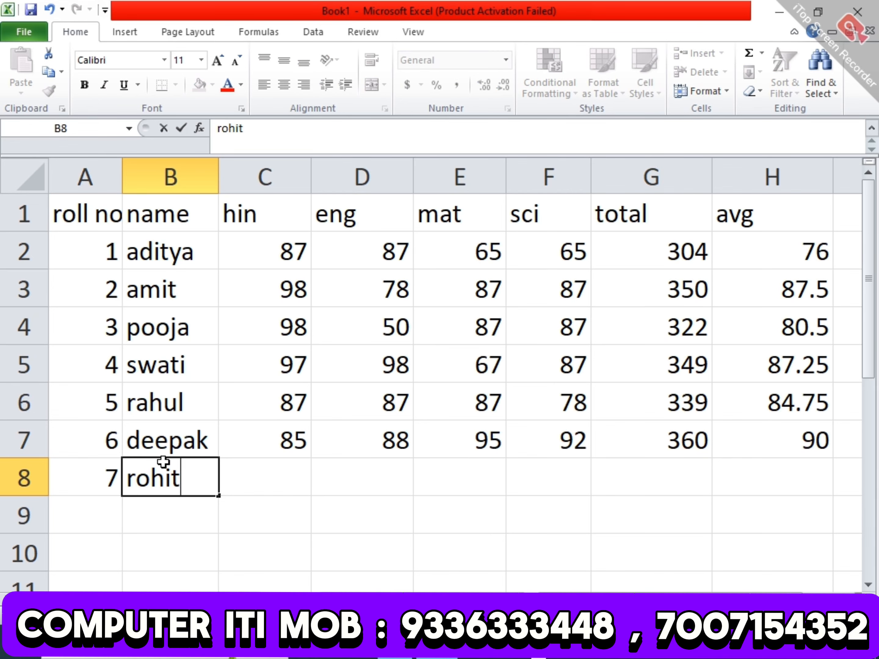
key("Tab")
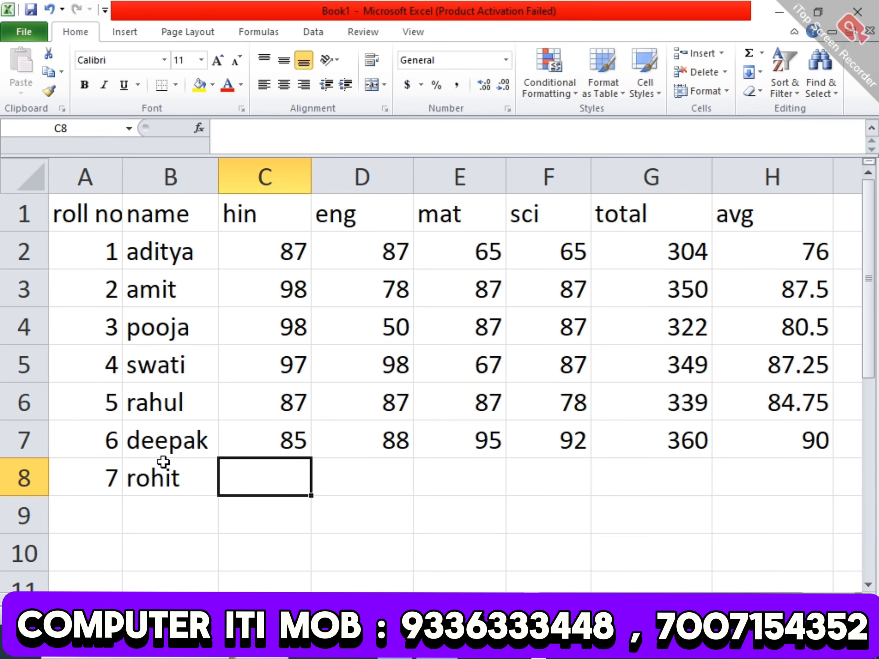
Enter the new student's marks in row 8: hin 78, eng 89, mat 89 and sci 78.
type("78")
key("Tab")
type("89")
key("Tab")
type("89")
key("Tab")
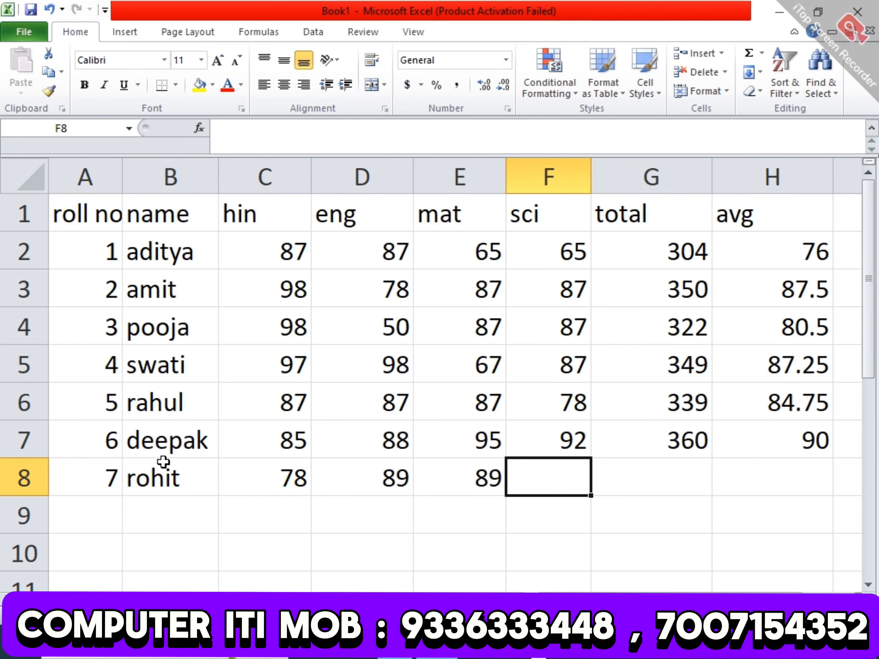
type("78")
key("Tab")
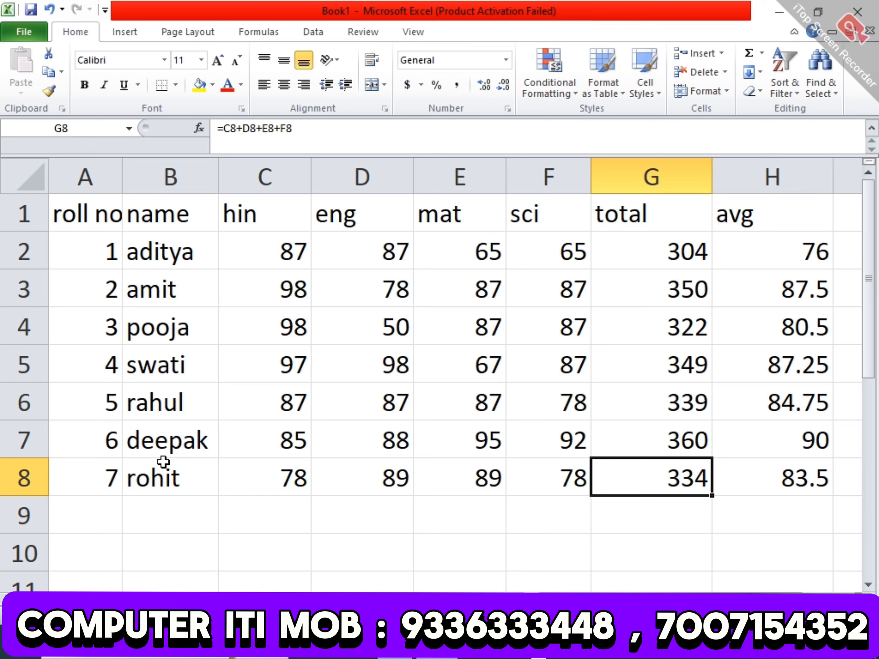